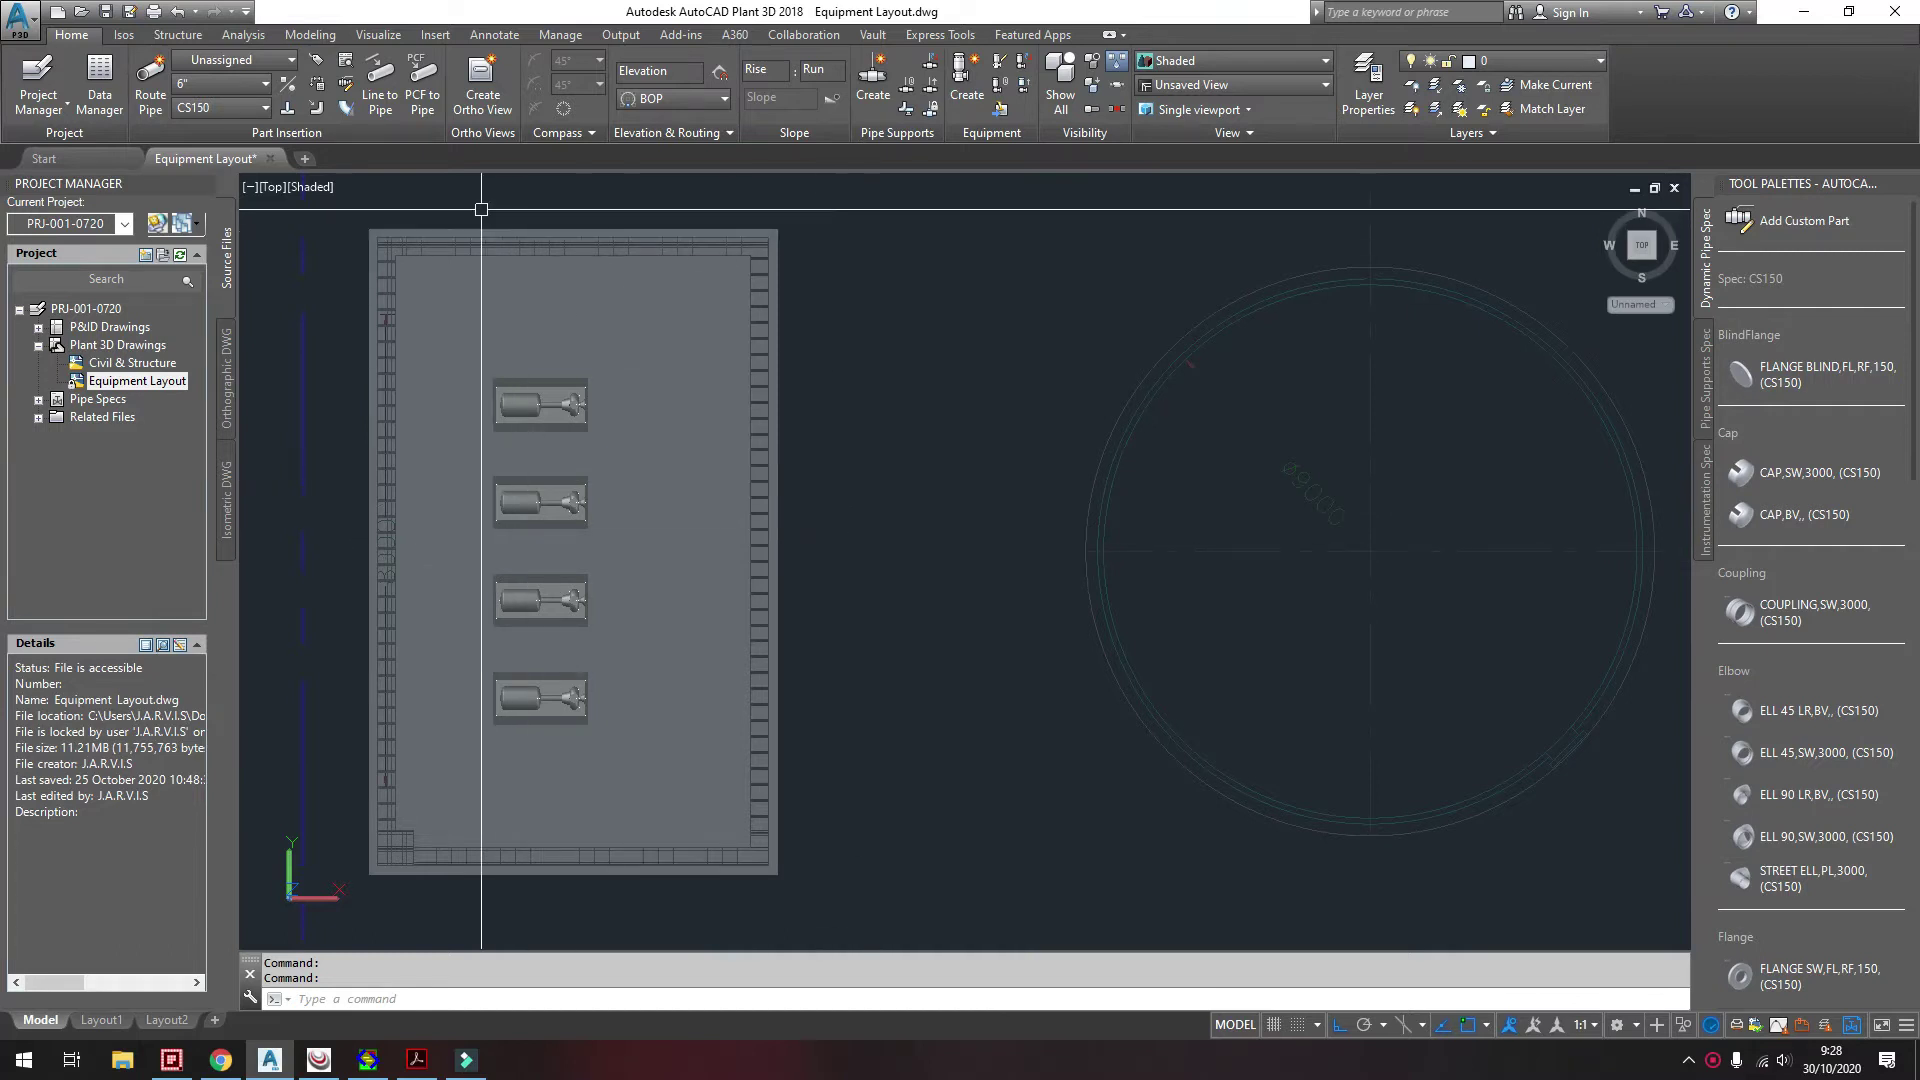
- Begin tagging a new pipe line from the line number list, then cancel it
click(268, 61)
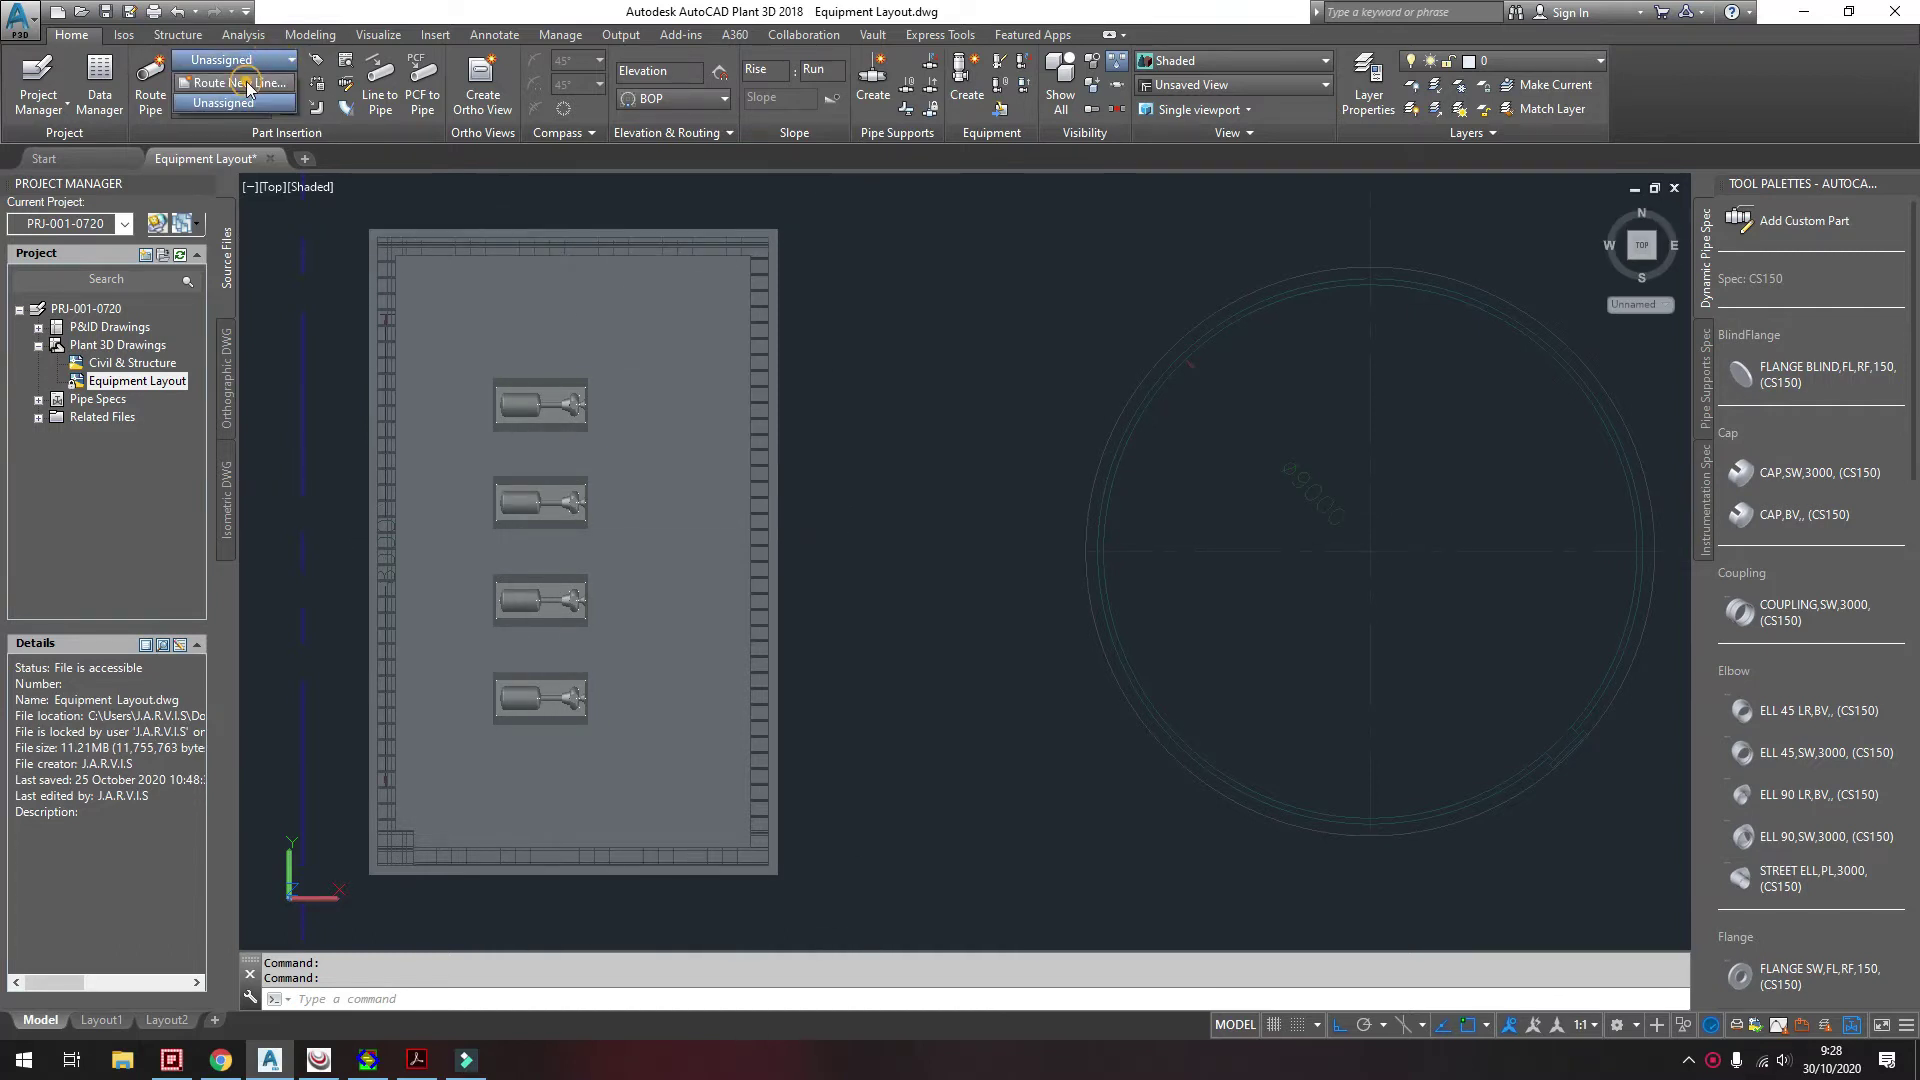
click(250, 89)
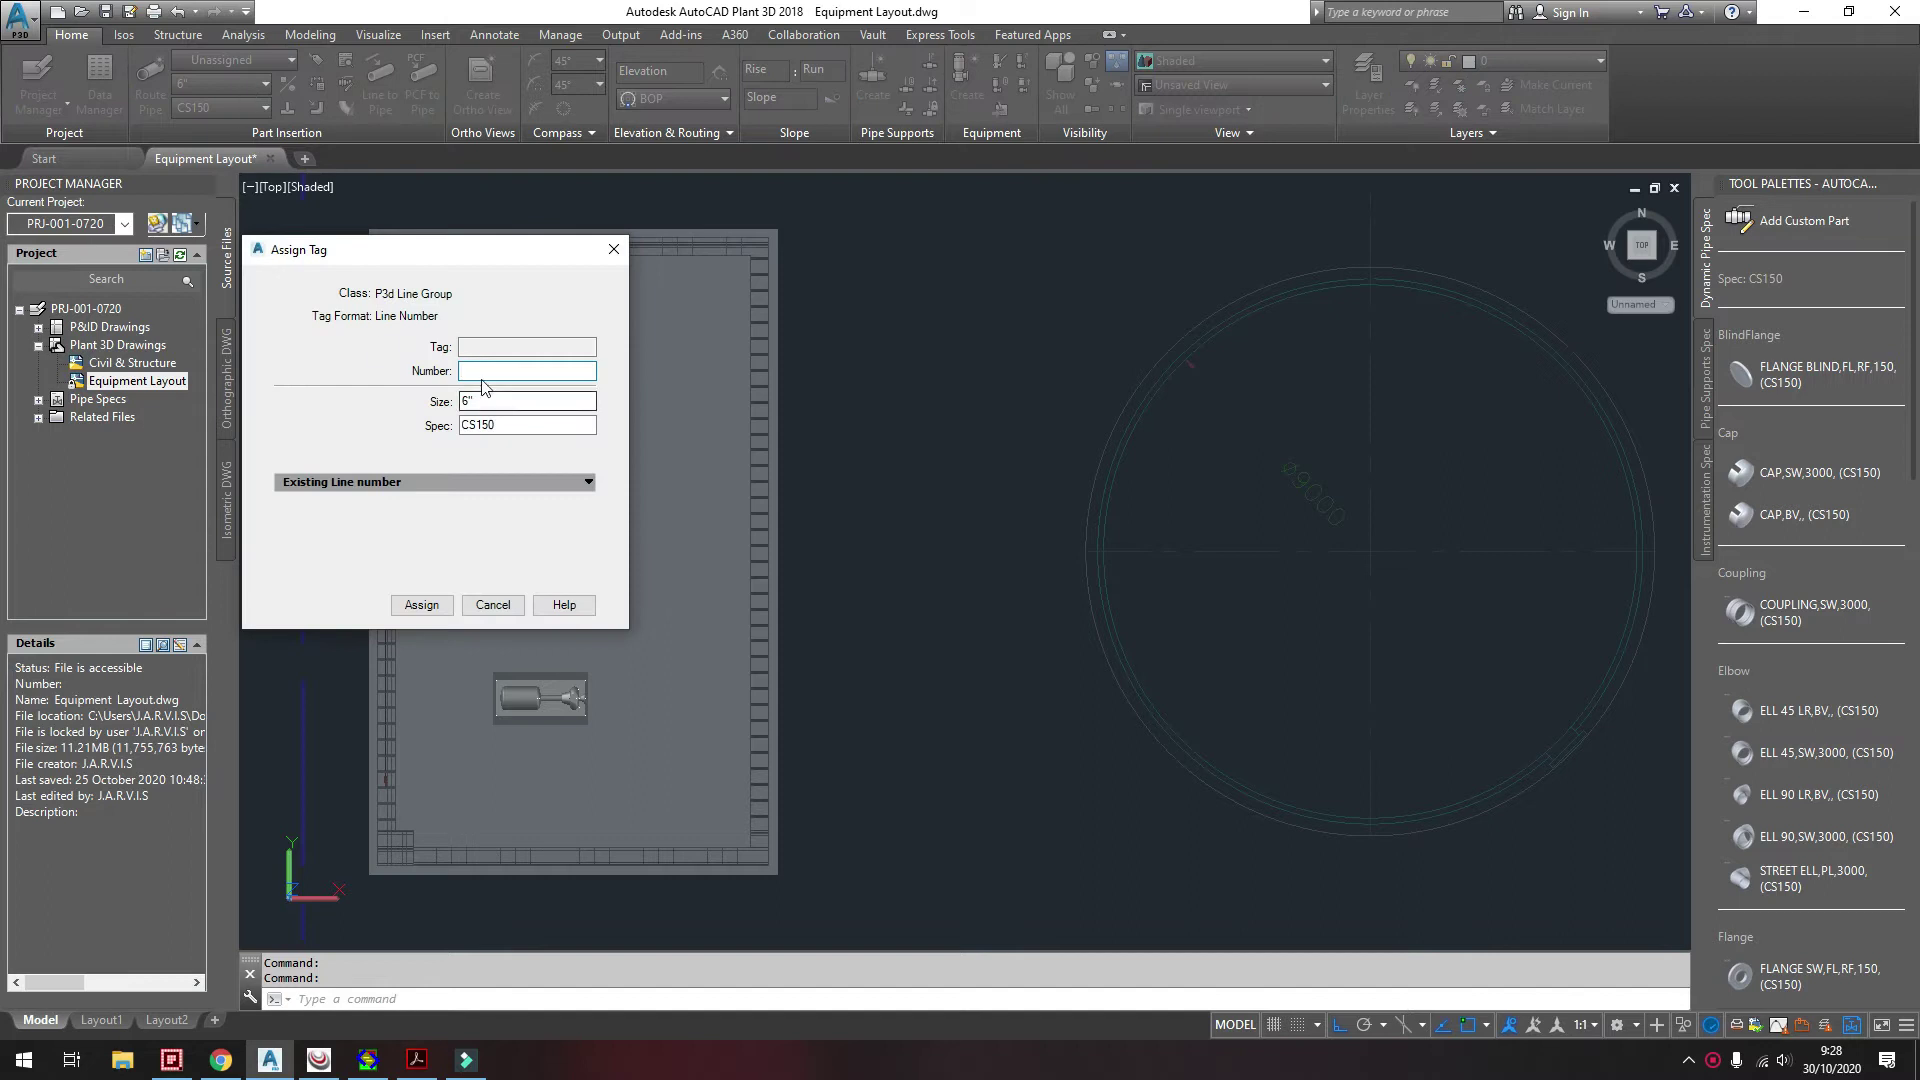
click(516, 373)
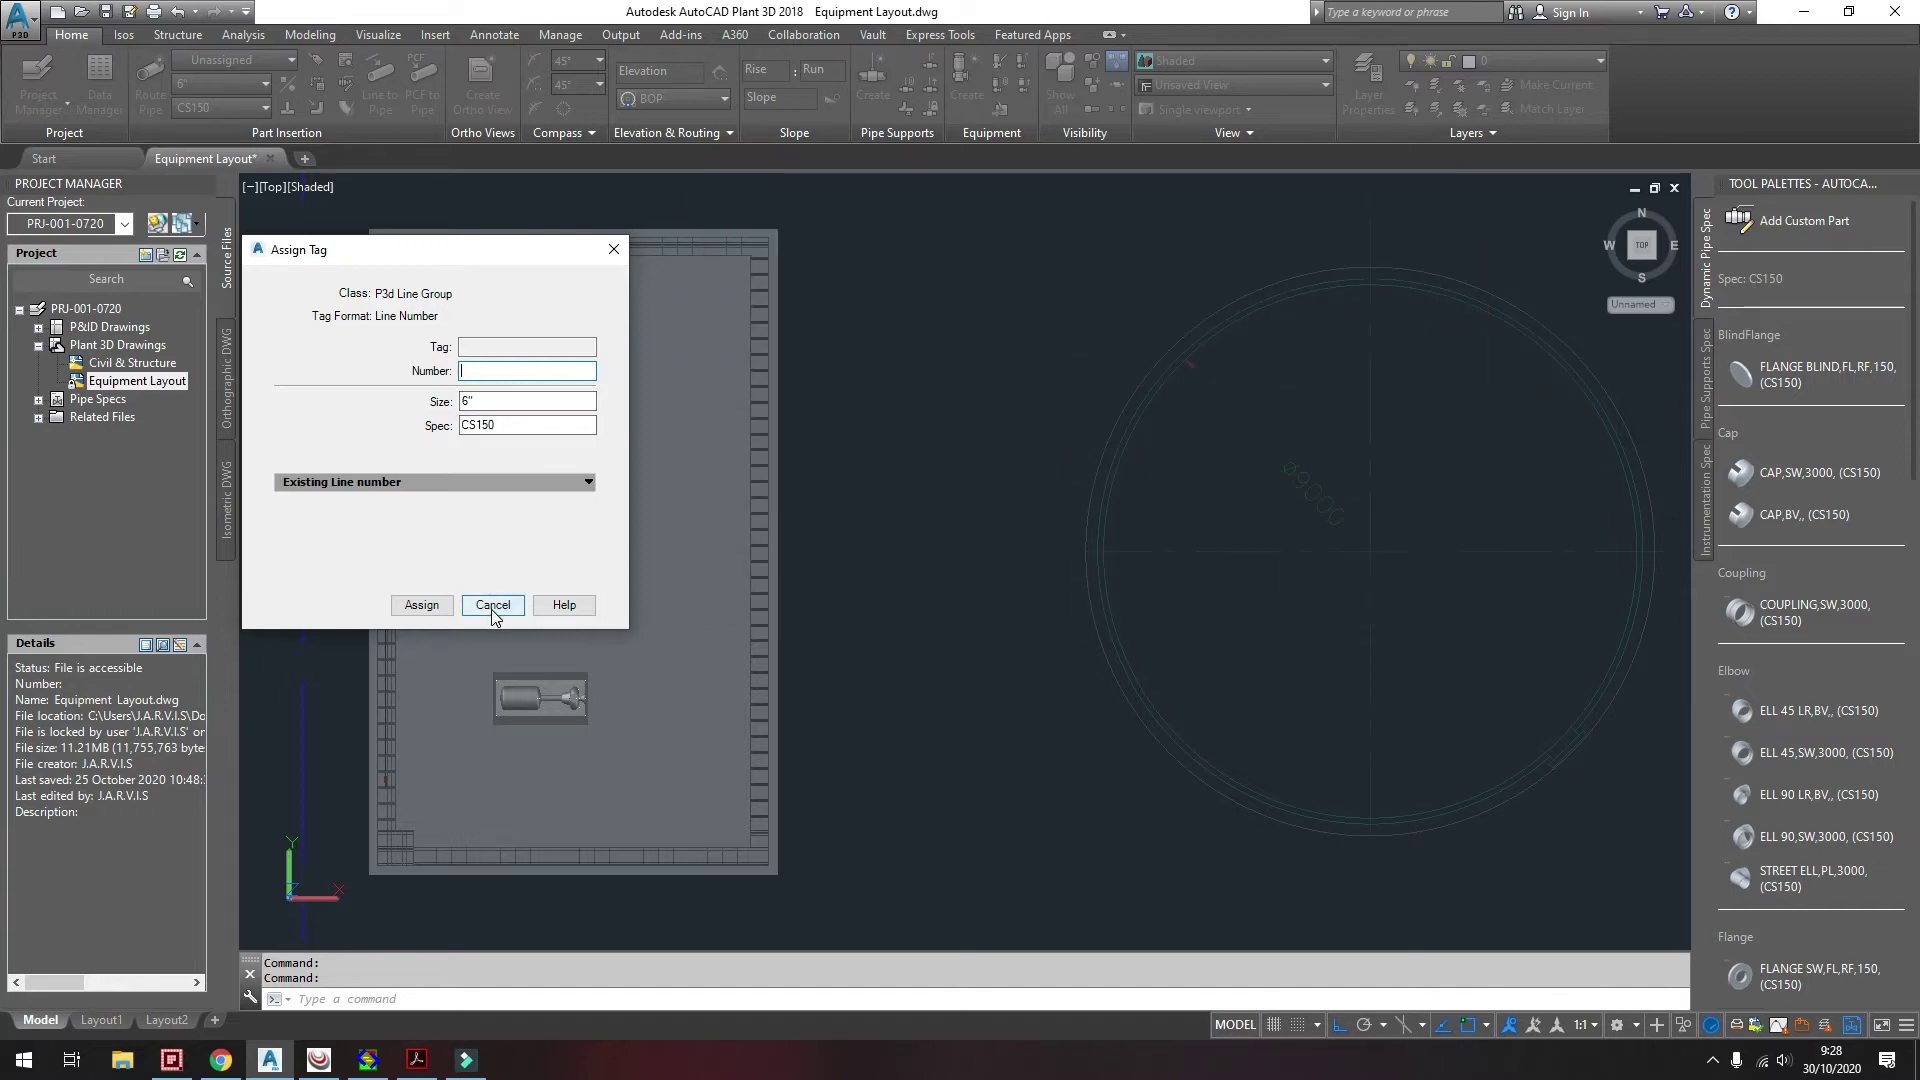
click(492, 612)
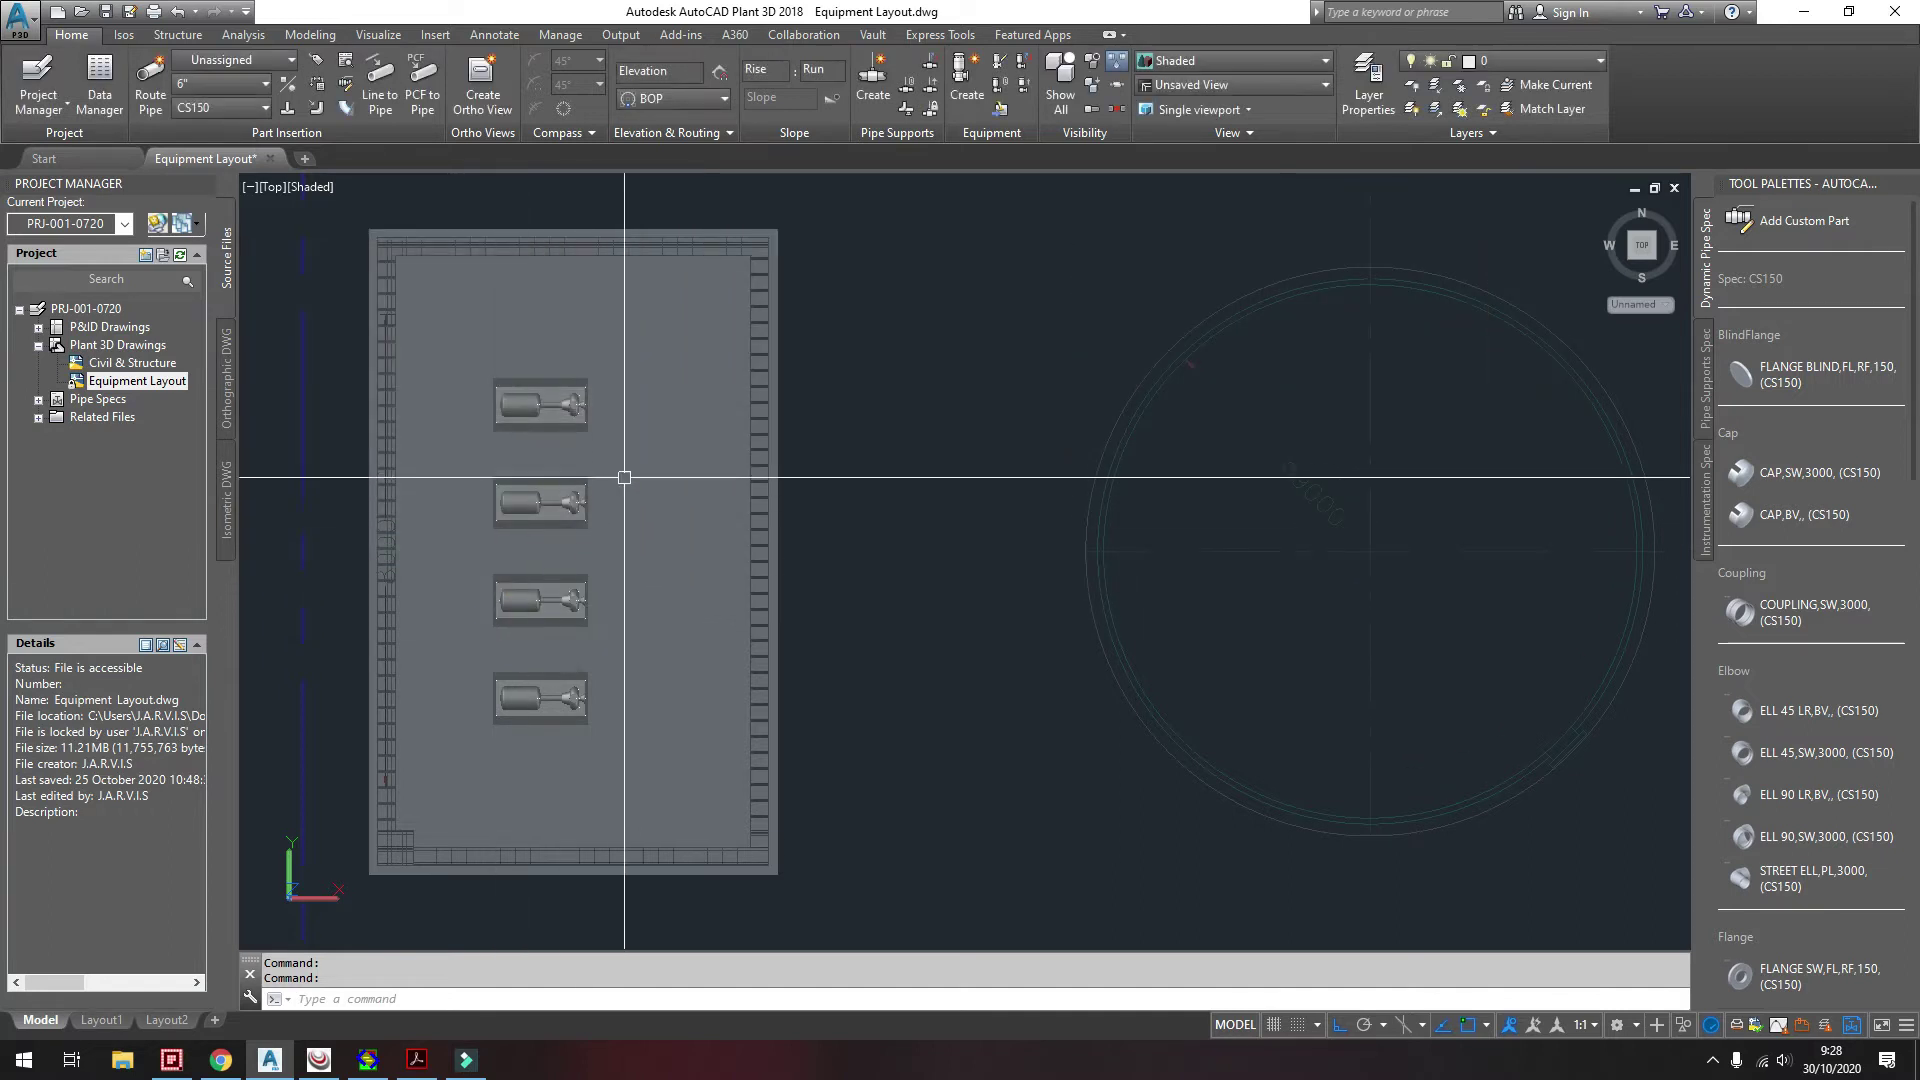
- Open Project Setup to Plant 3D DWG Settings > Plant 3D Class Definitions > P3d Line Group
right_click(100, 309)
click(160, 535)
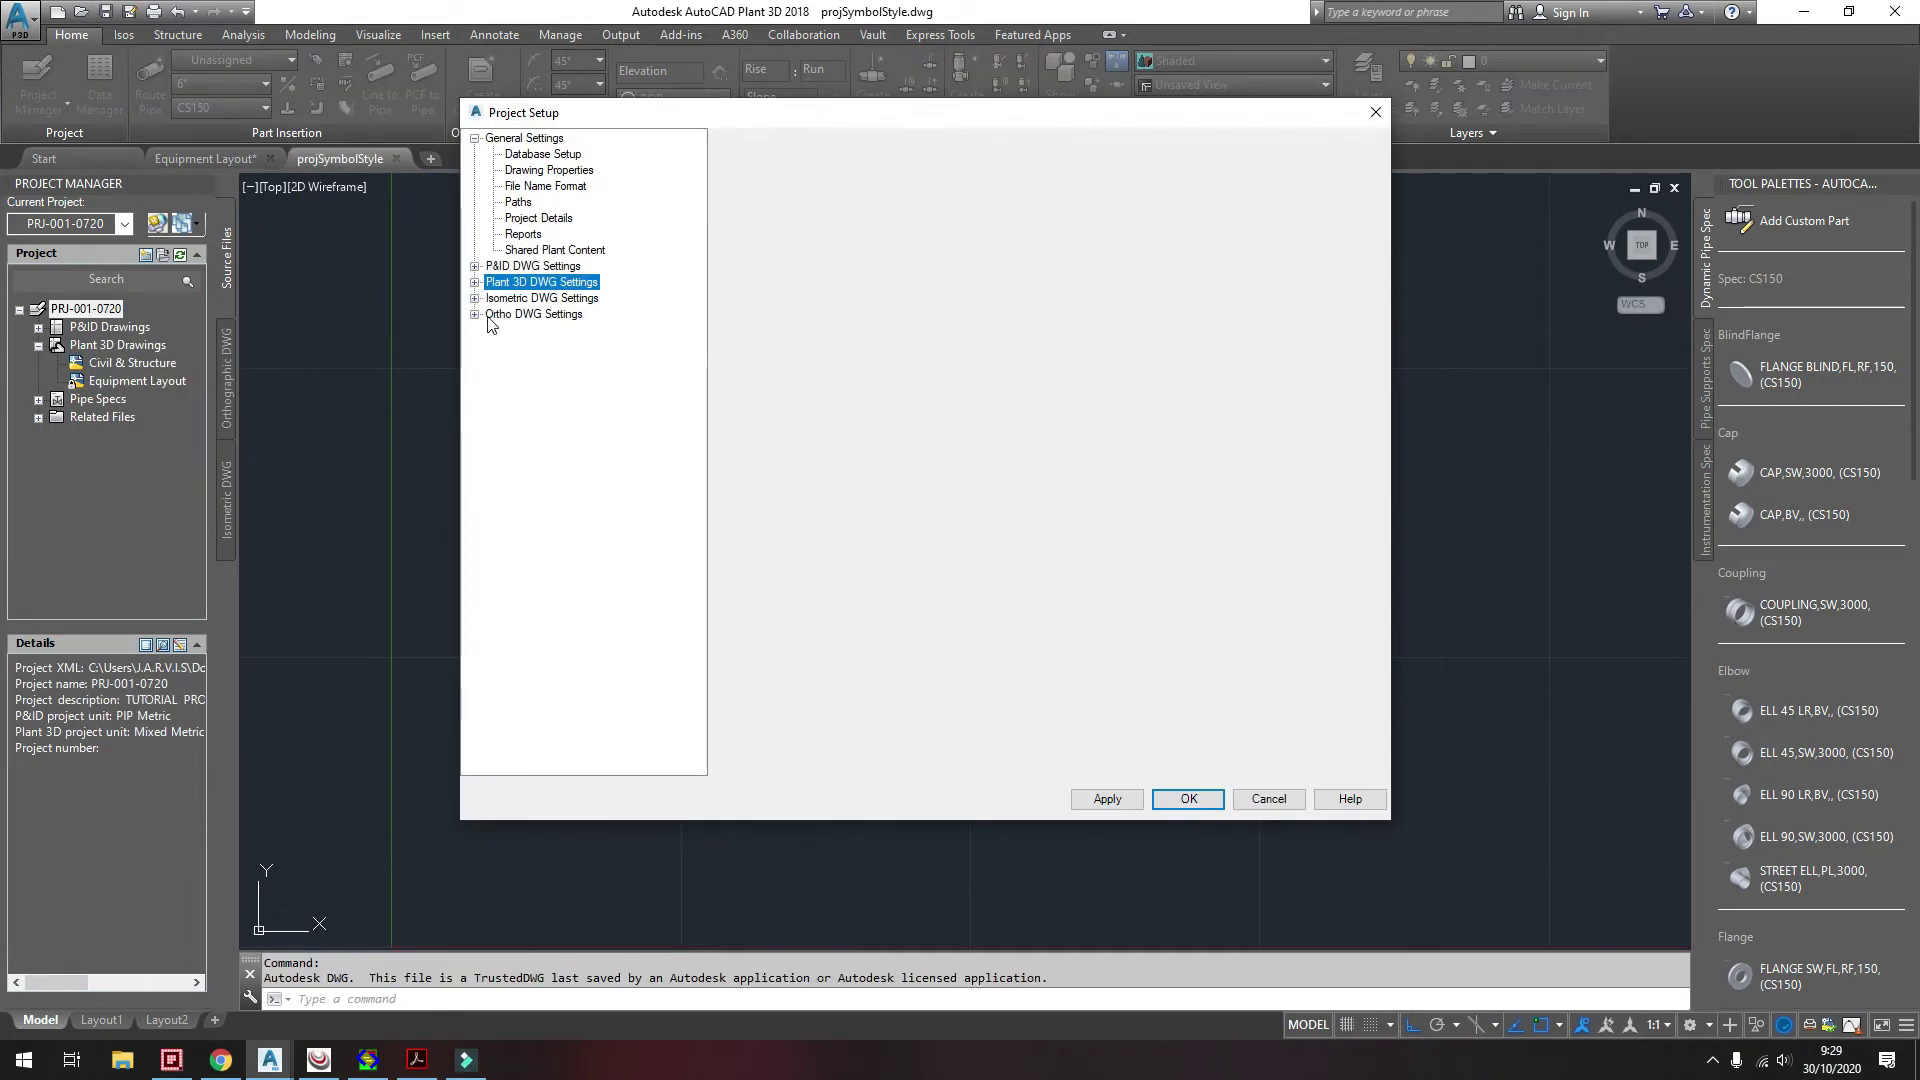
click(477, 284)
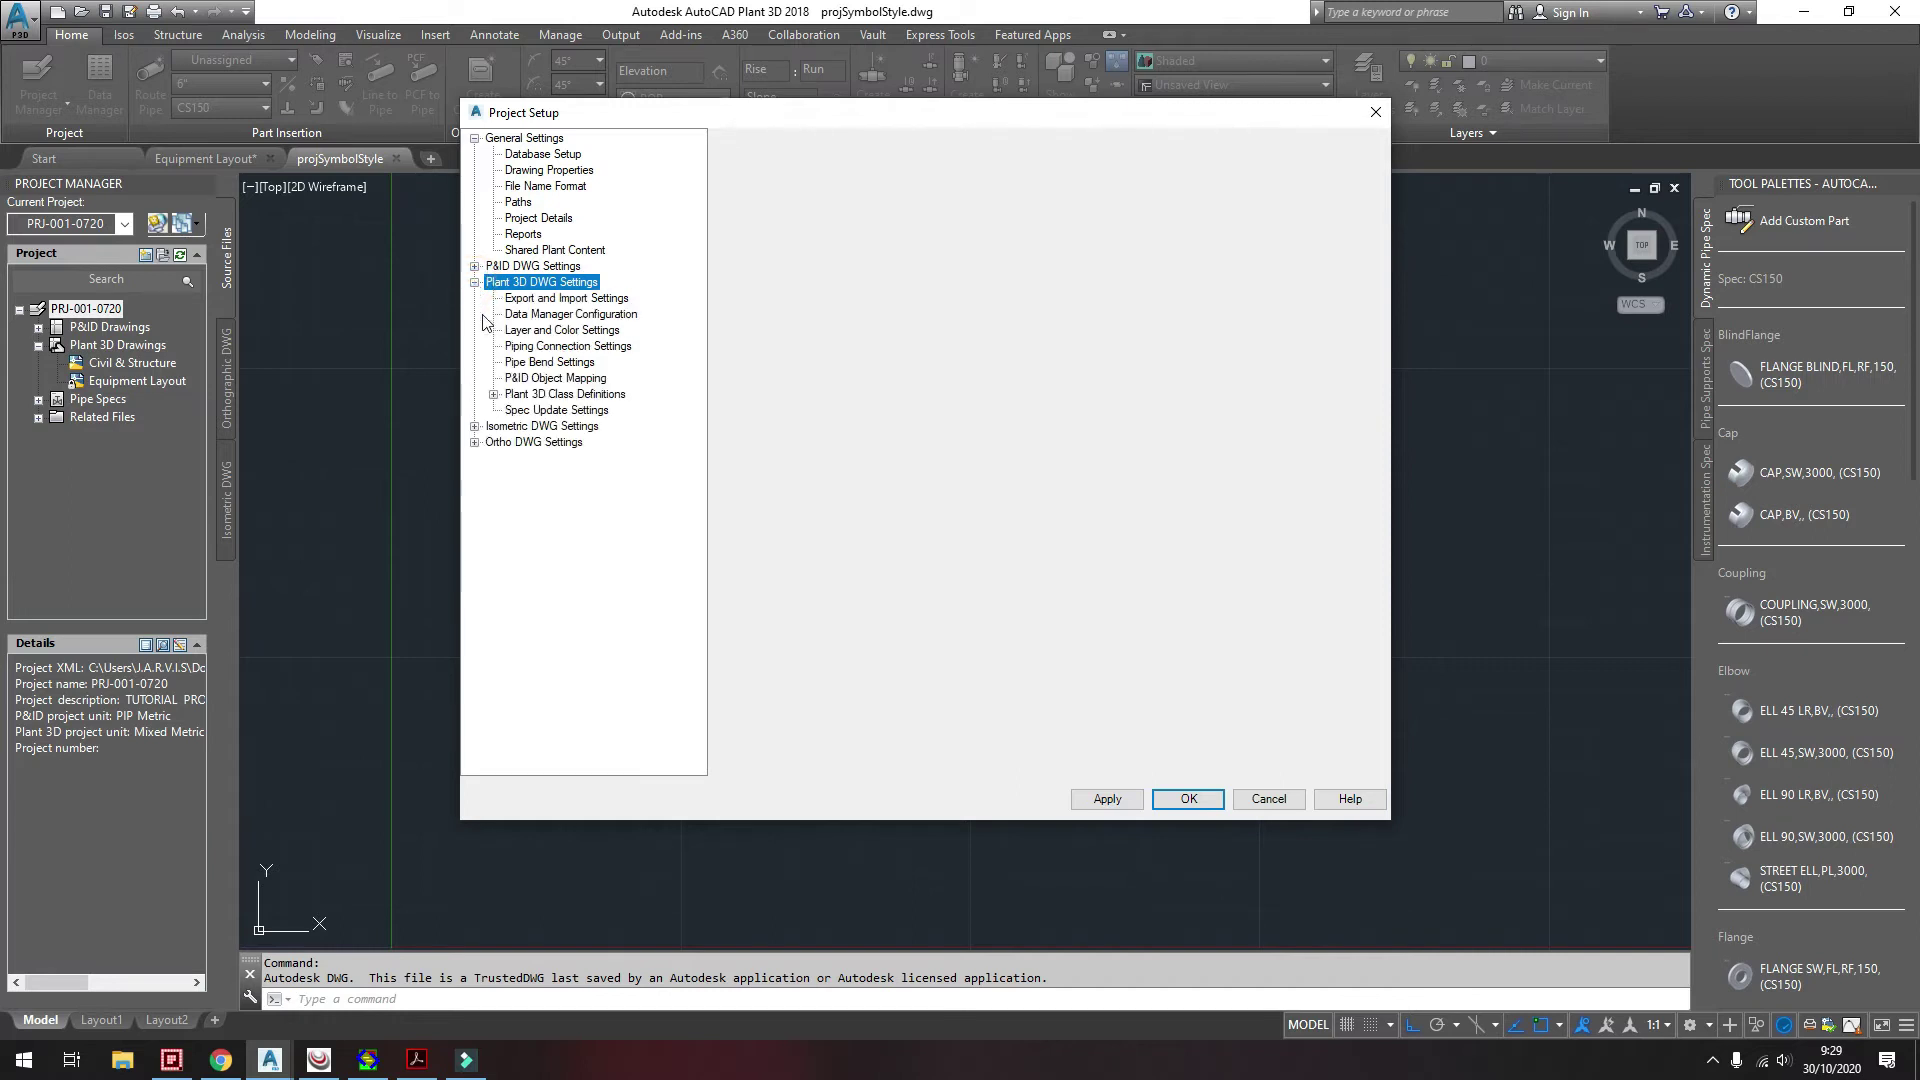
click(493, 395)
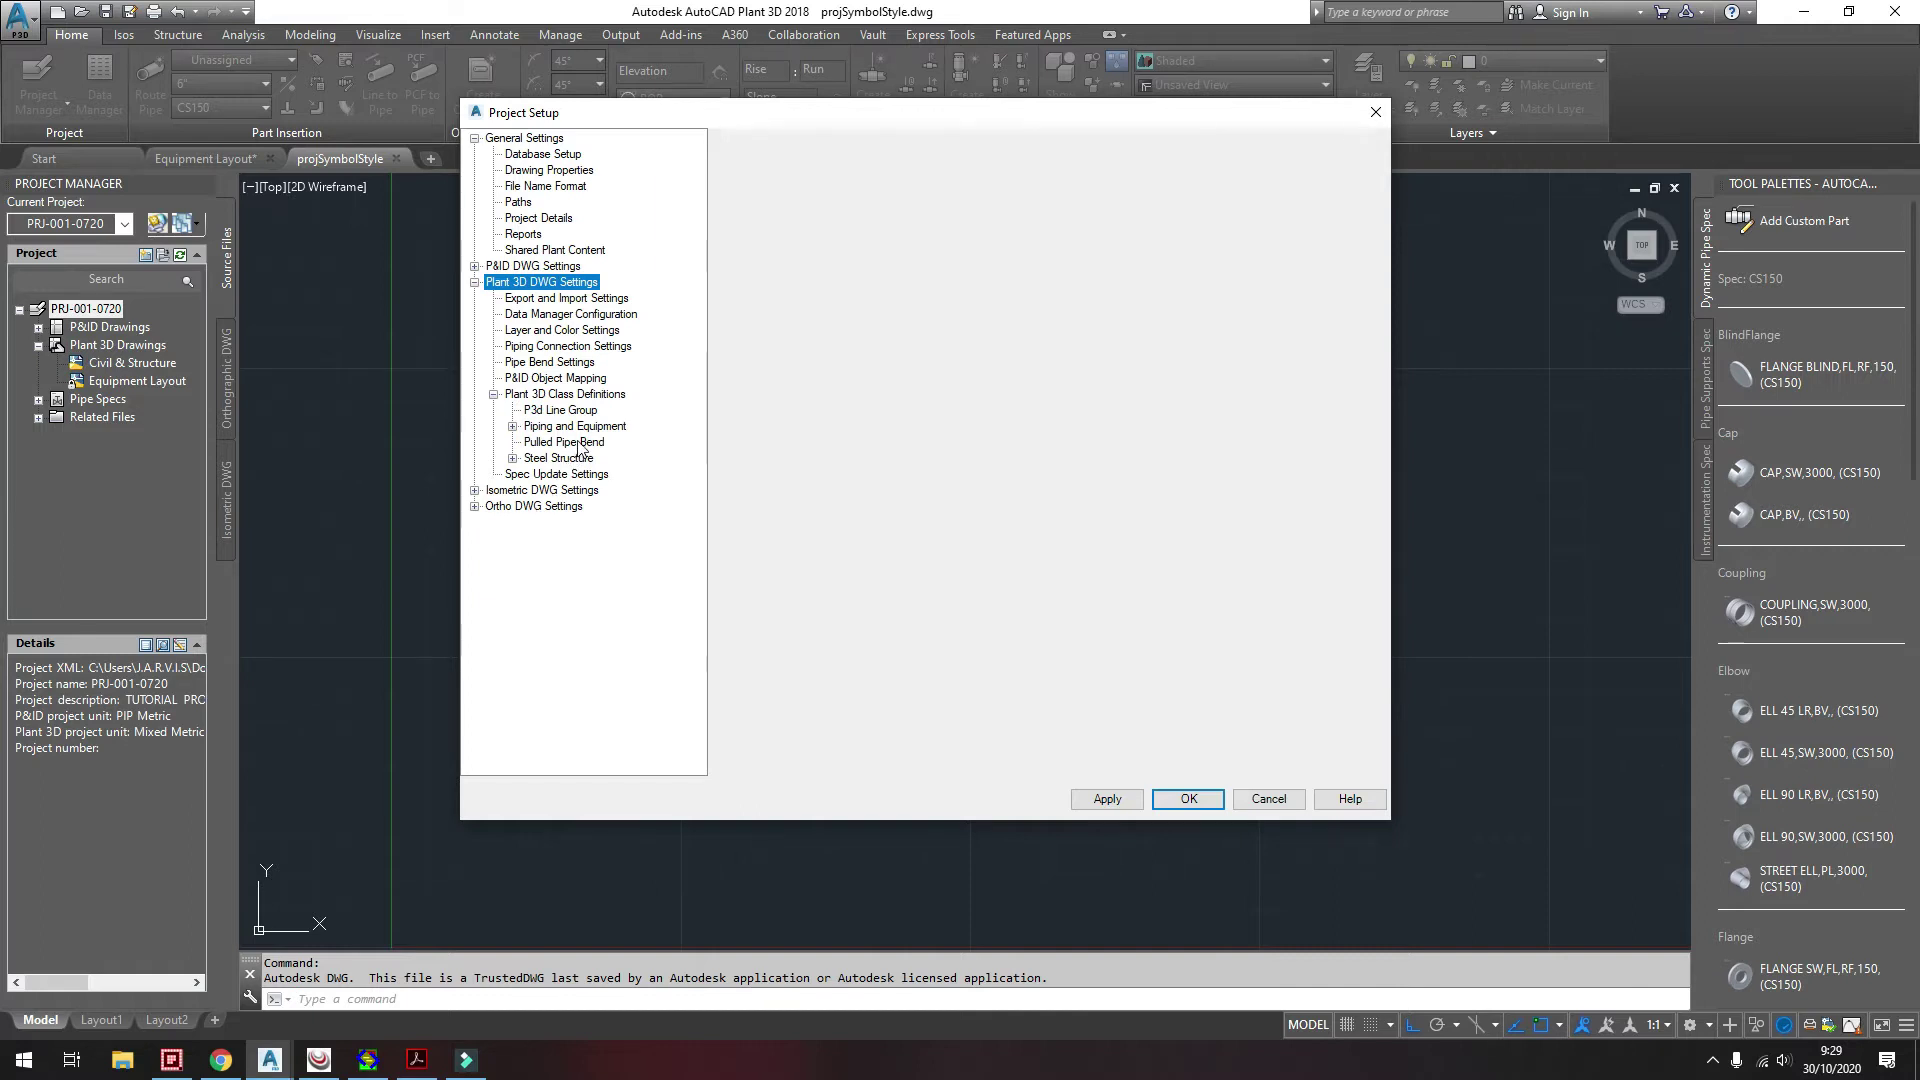
click(564, 411)
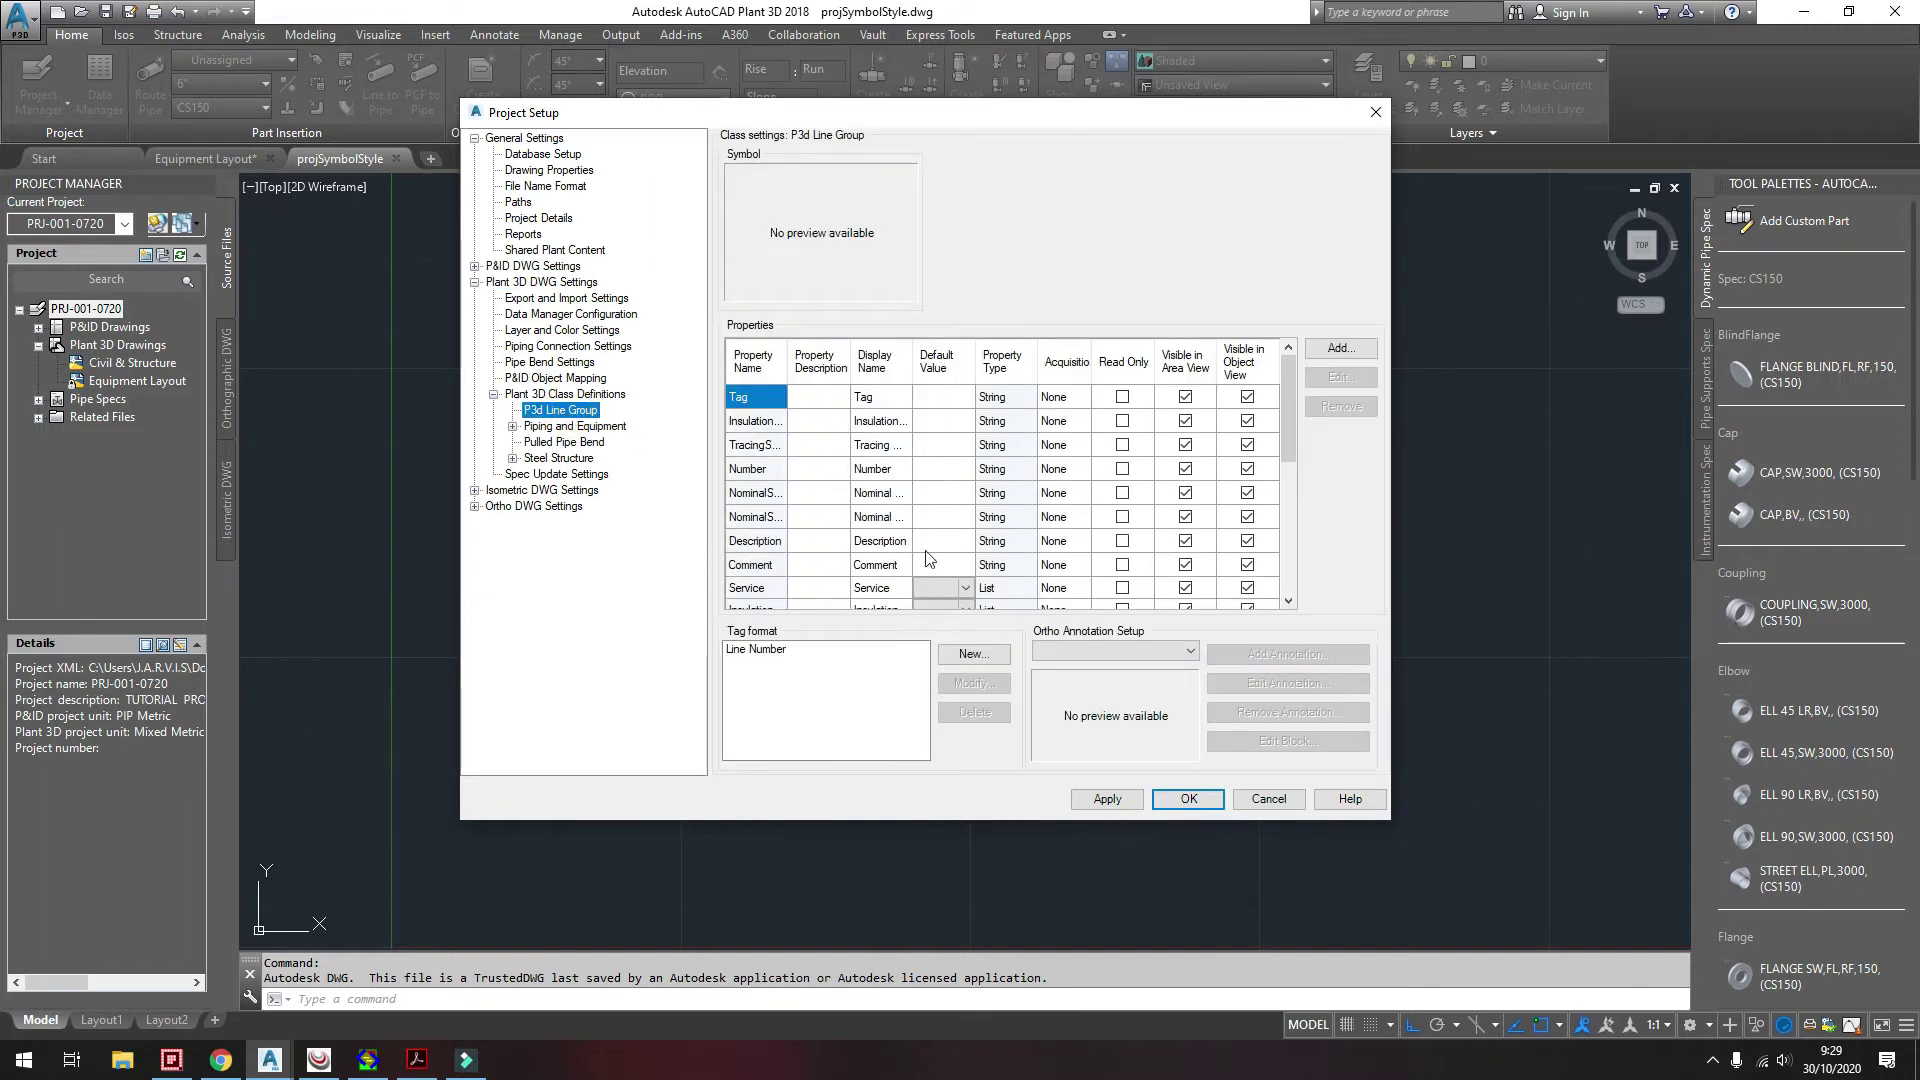
- Create a new tag format from Line Number and strip 'Copy of' from its name
click(770, 660)
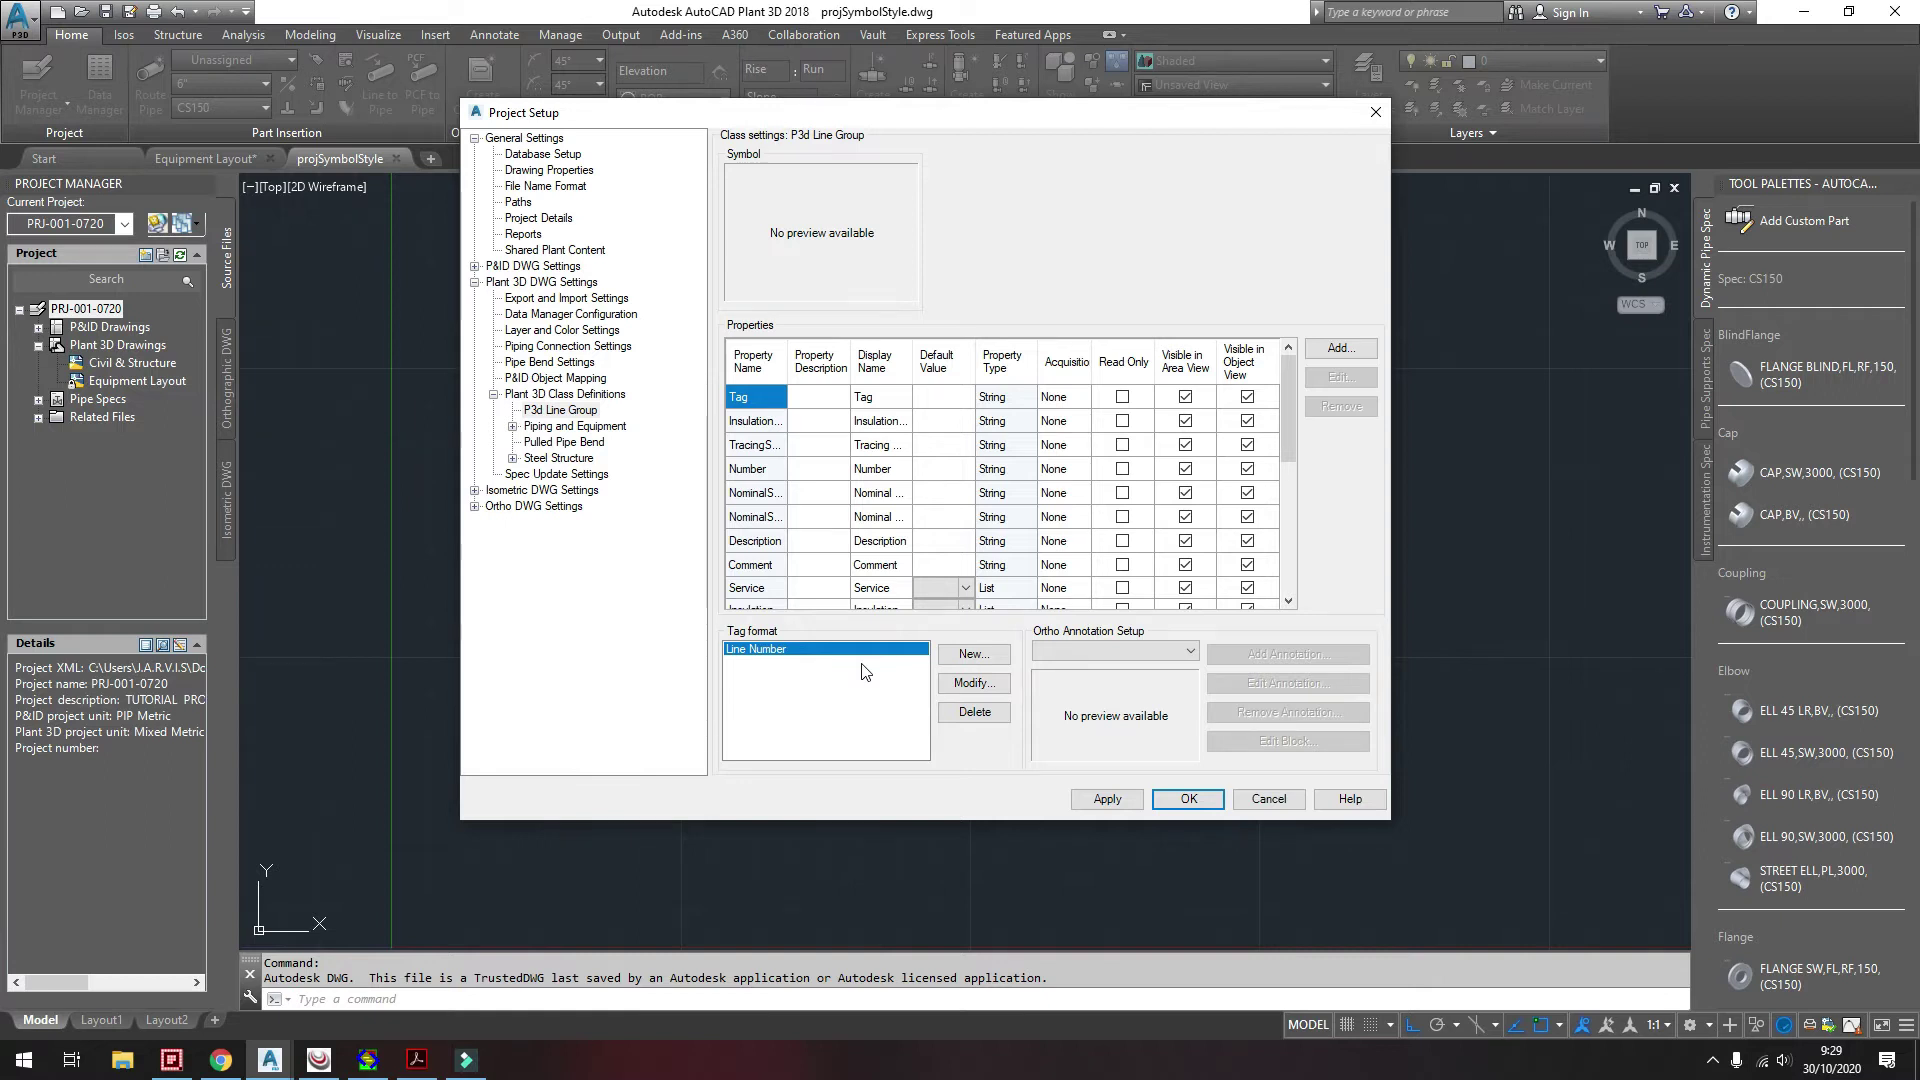
click(975, 655)
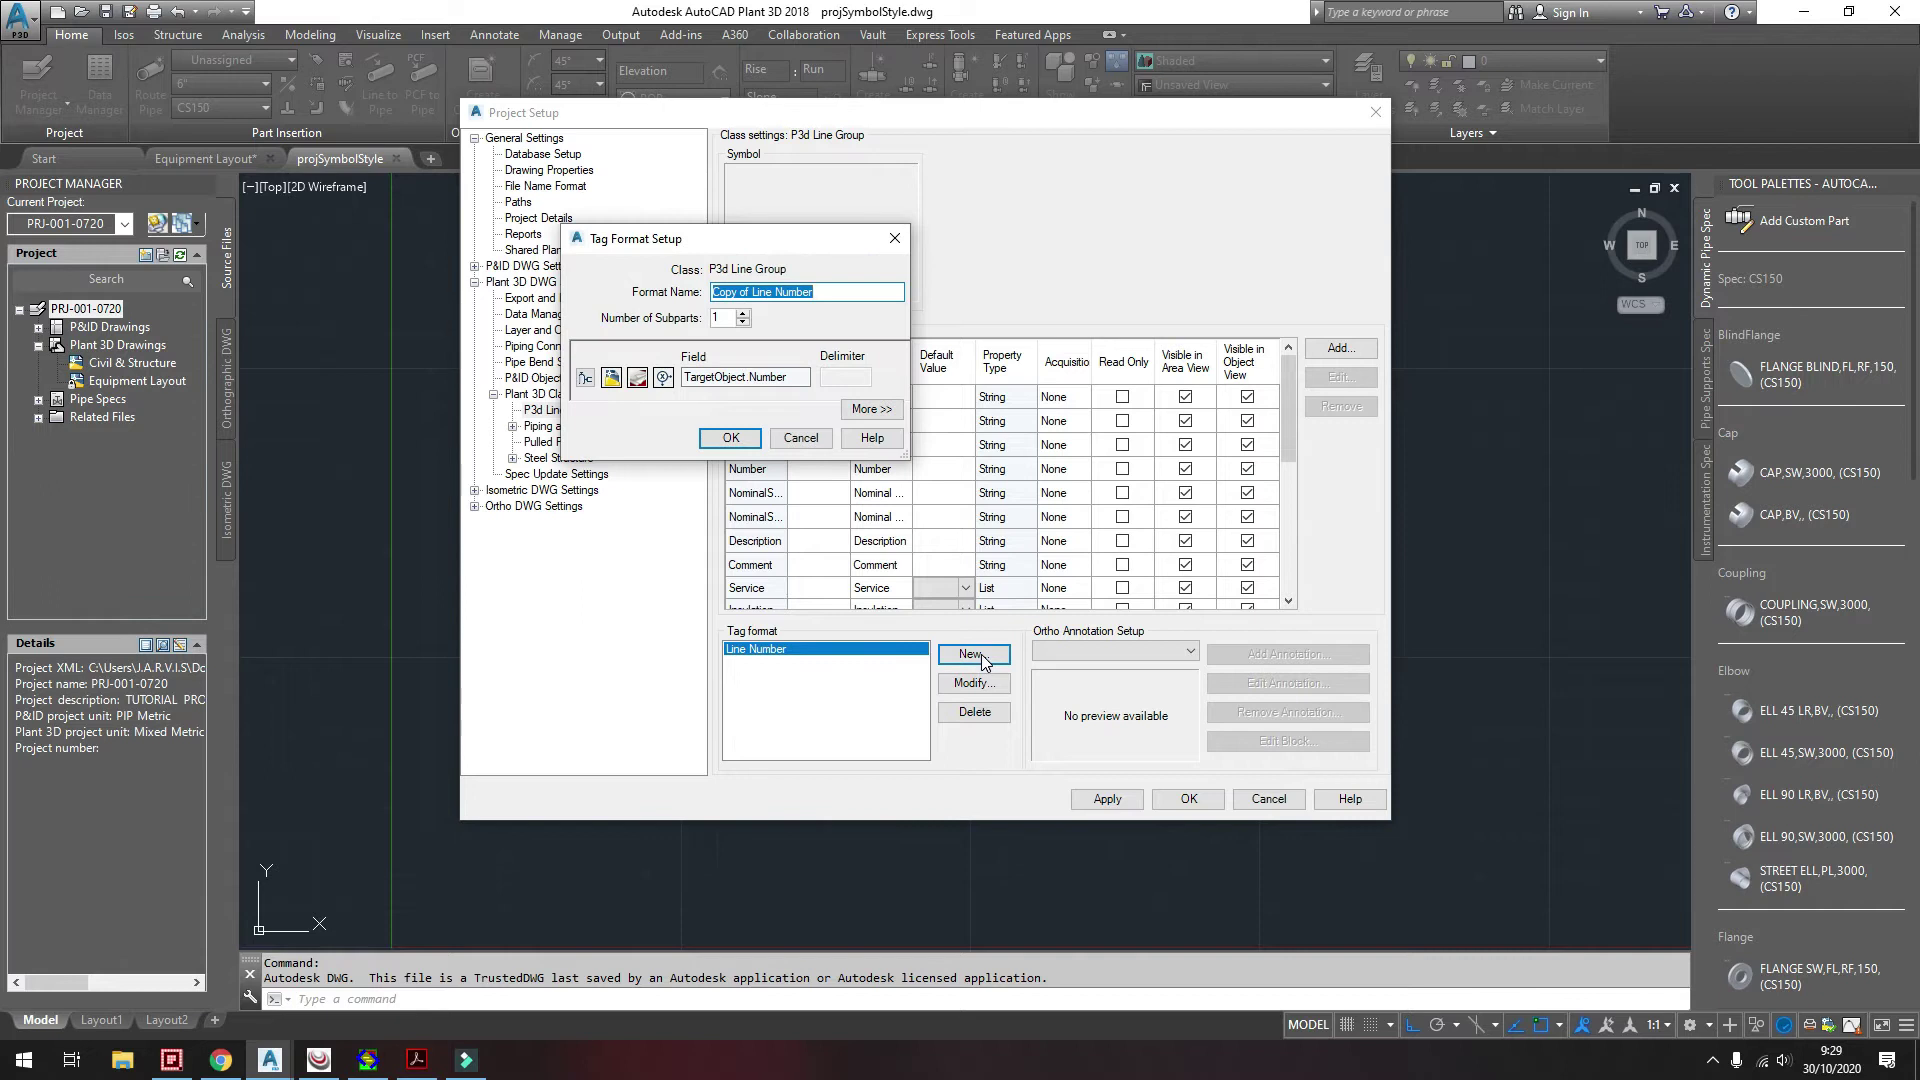
drag(752, 292, 702, 292)
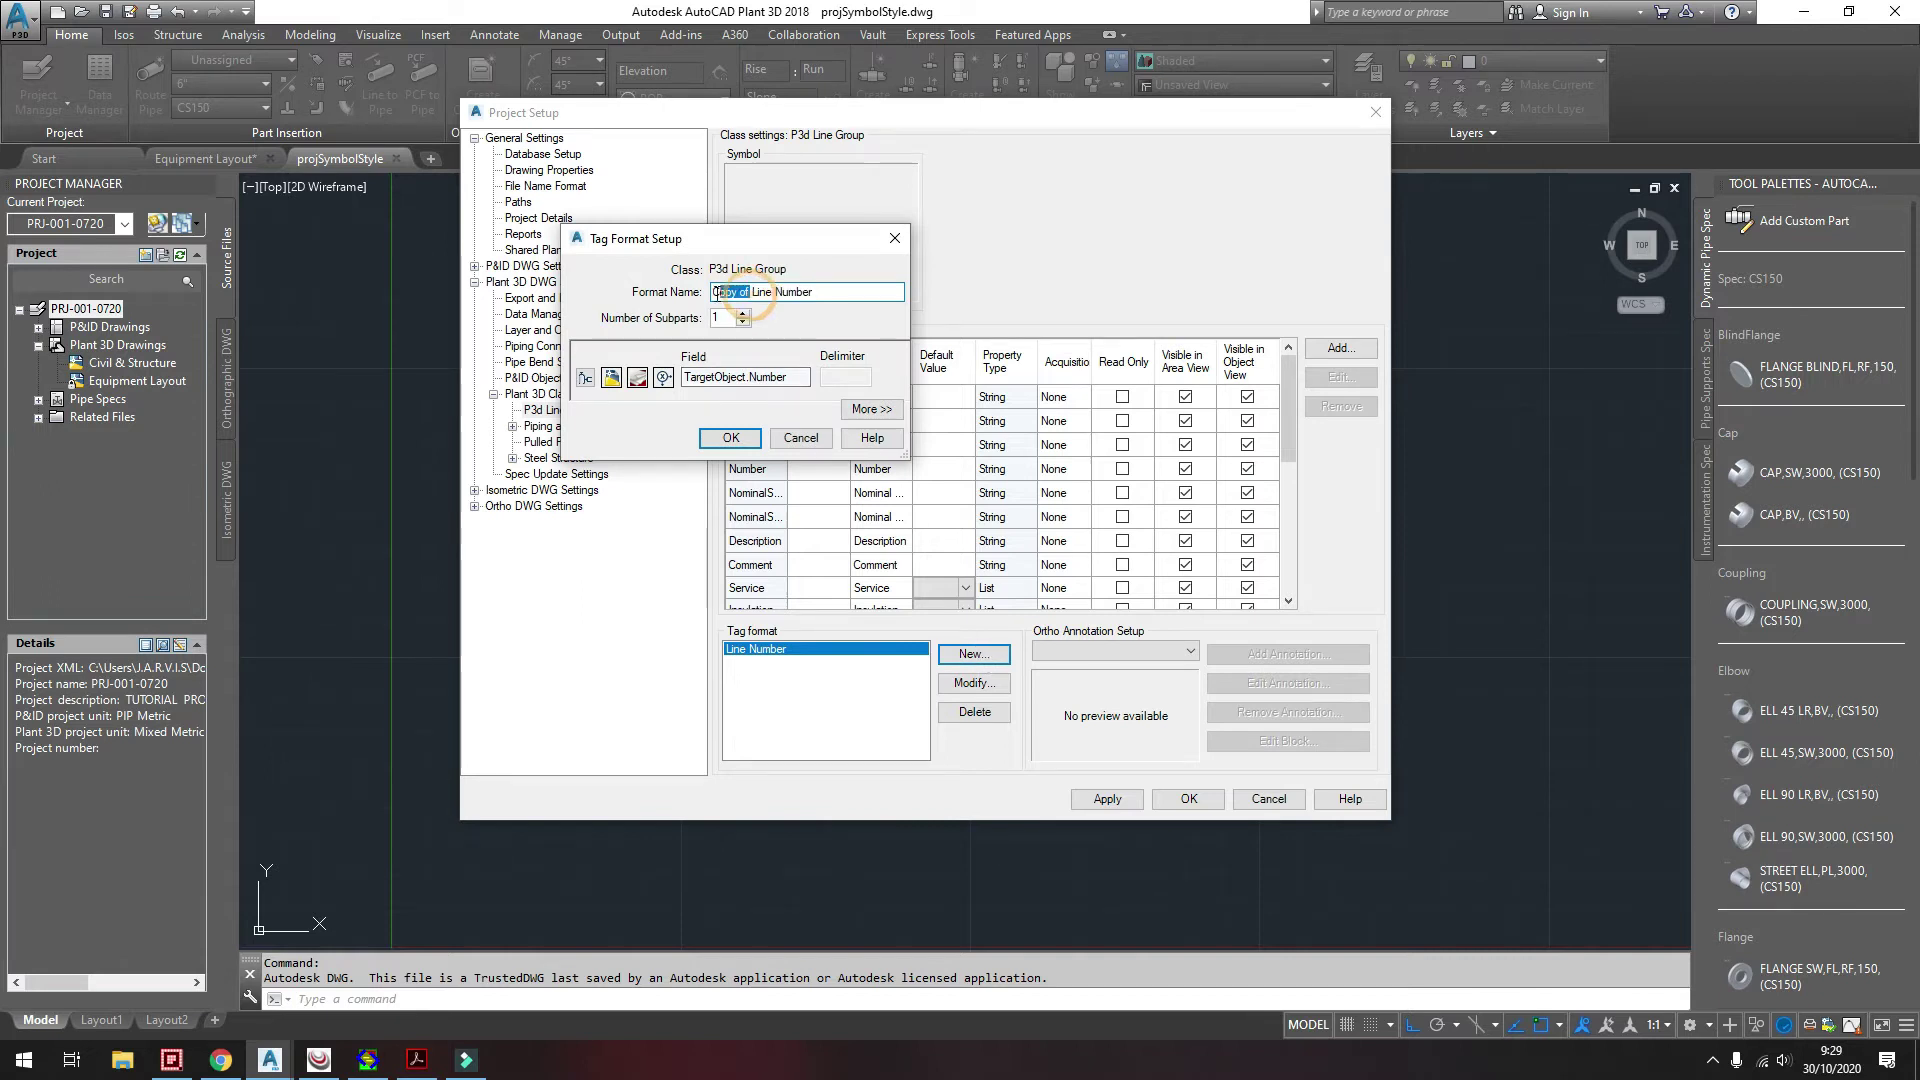
key(BackSpace)
text(V)
click(797, 290)
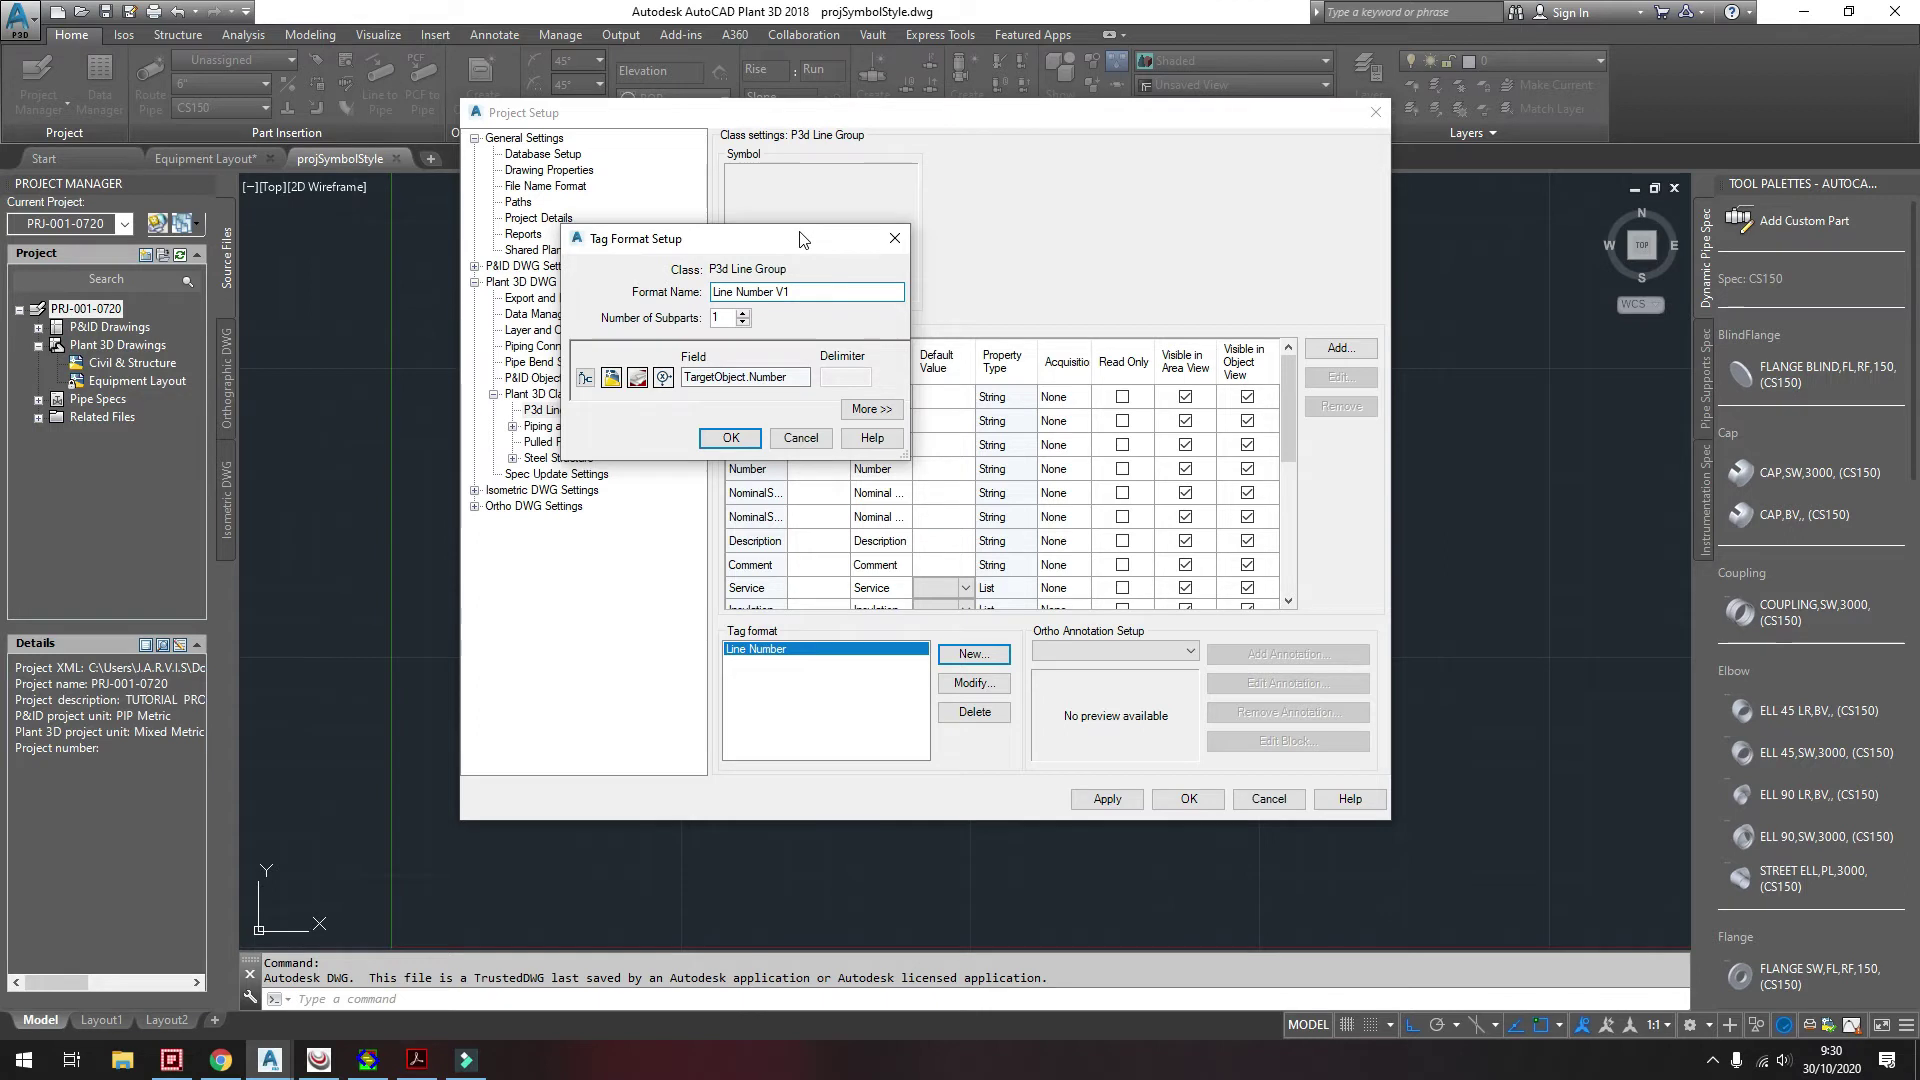
- Name it 'Line Number V1' with 4 subparts: Service first, Number second
text(1)
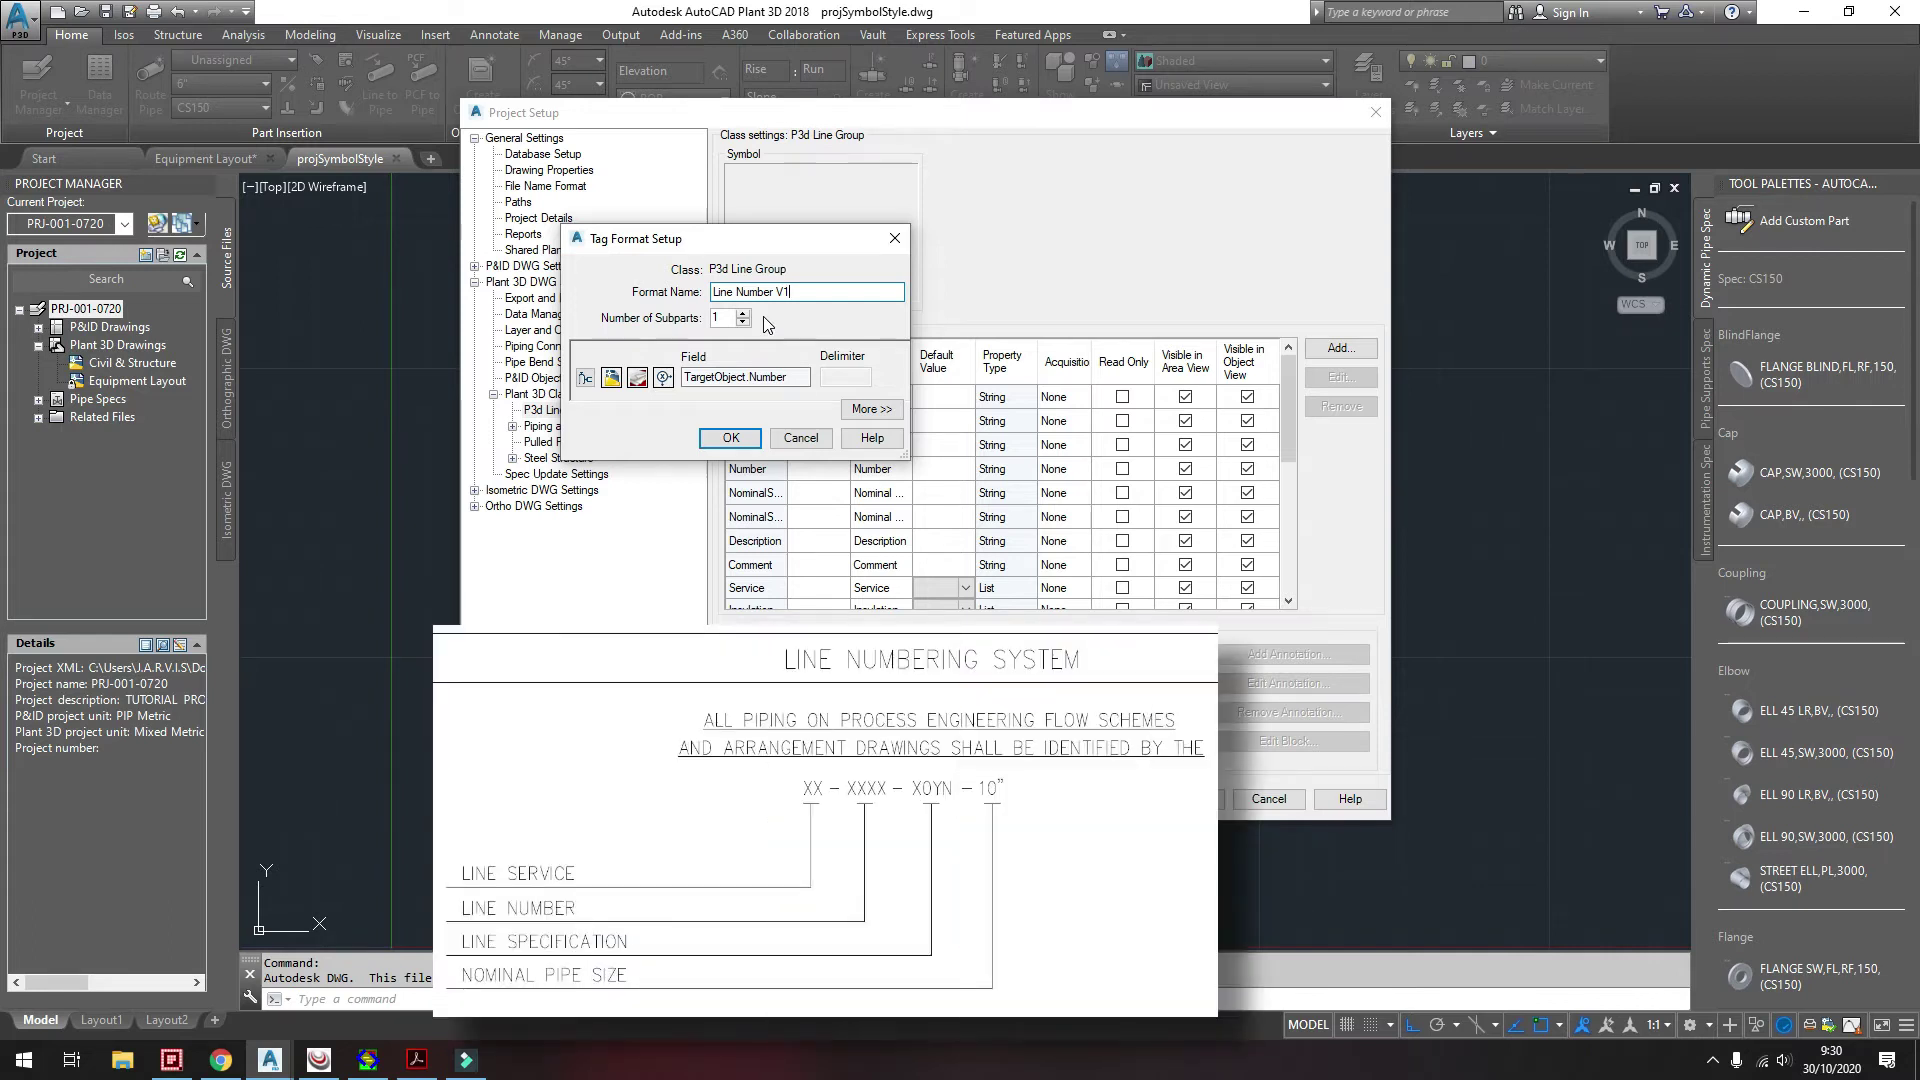
click(743, 314)
click(743, 314)
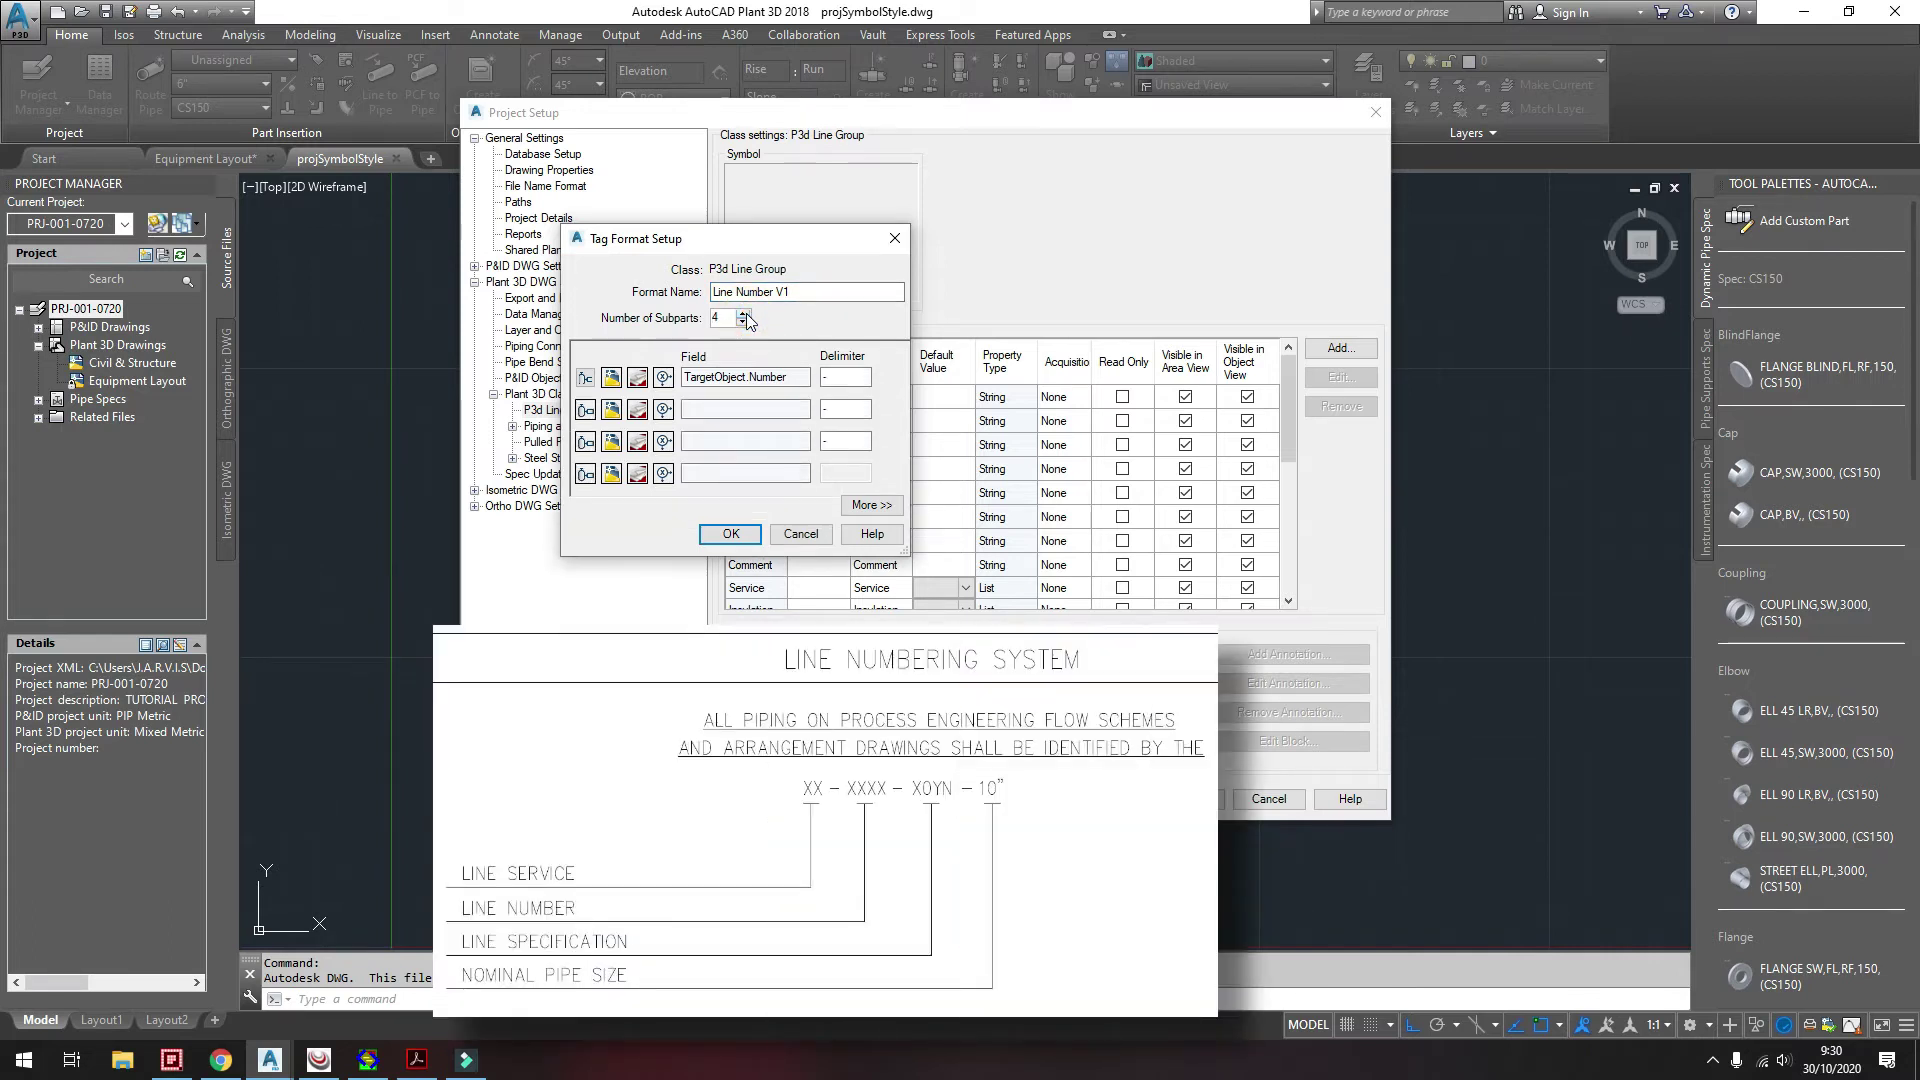
click(586, 380)
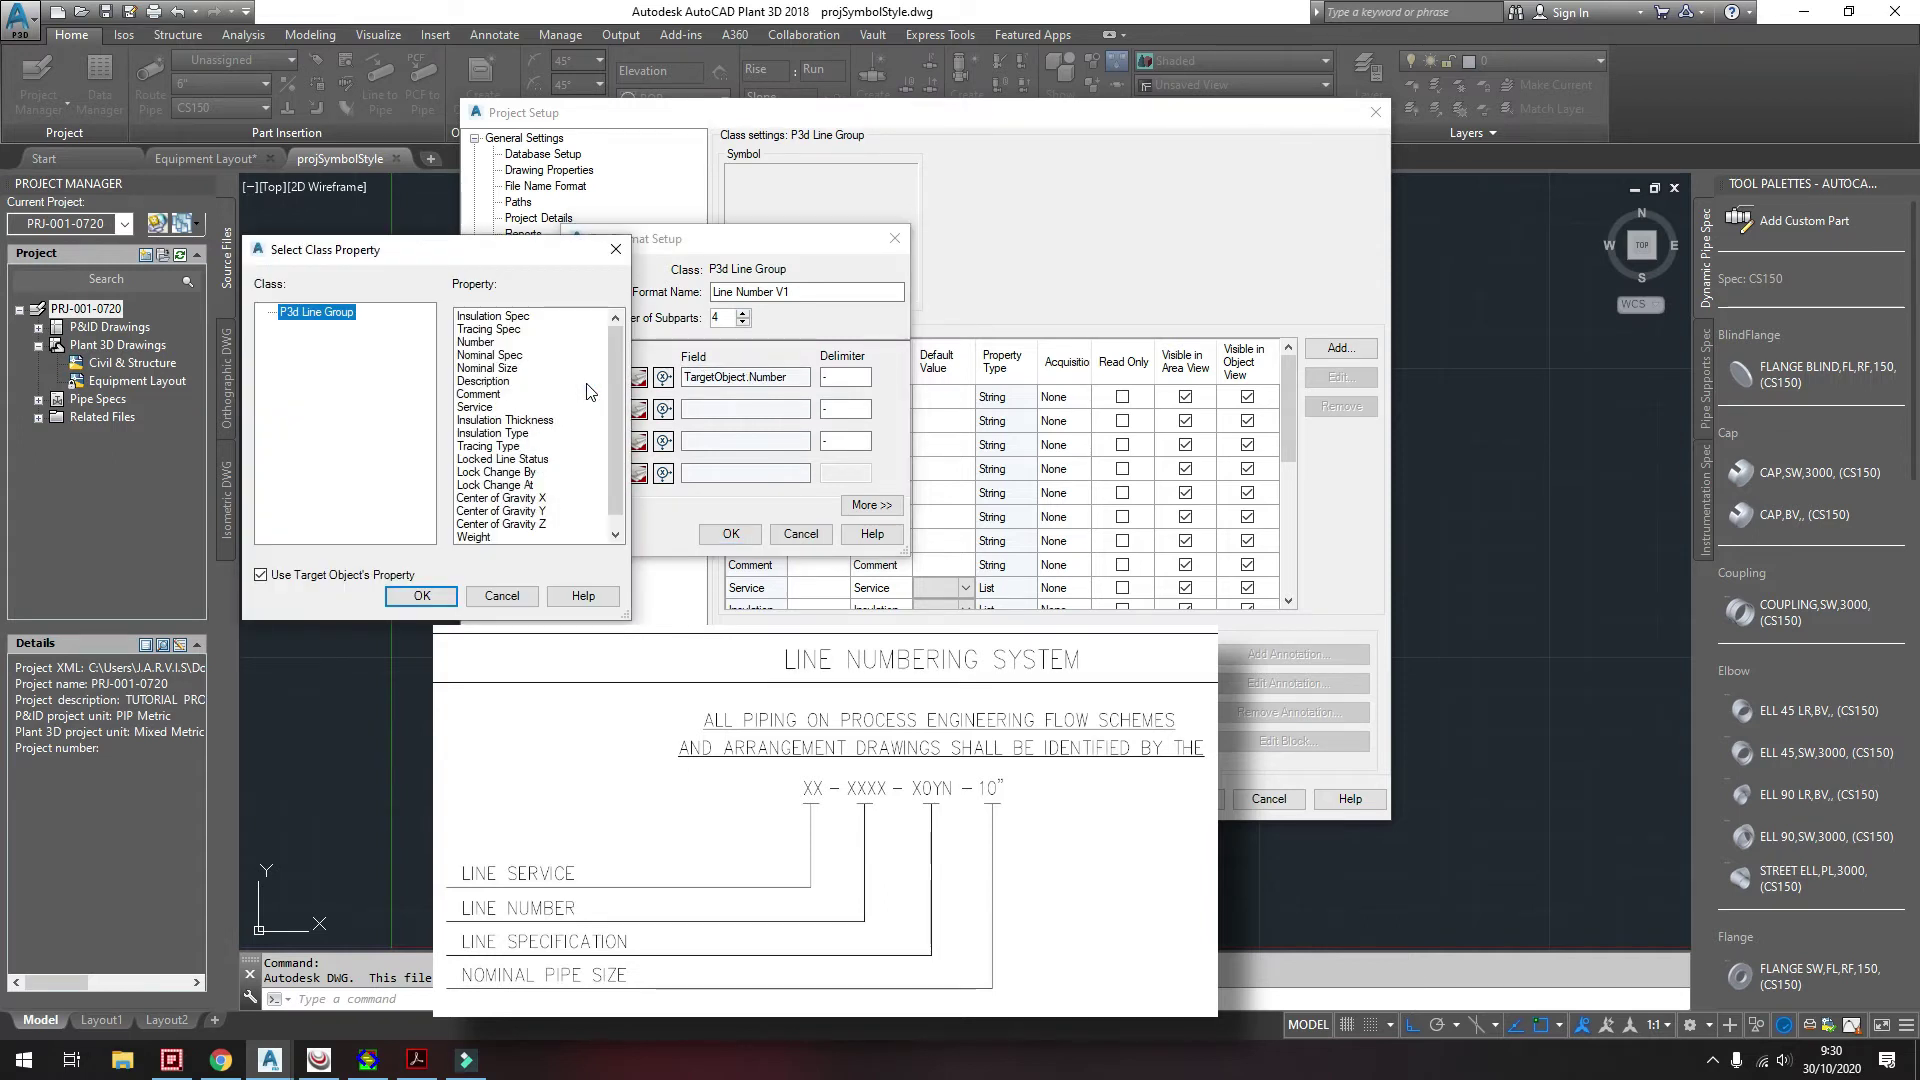
click(480, 407)
click(440, 591)
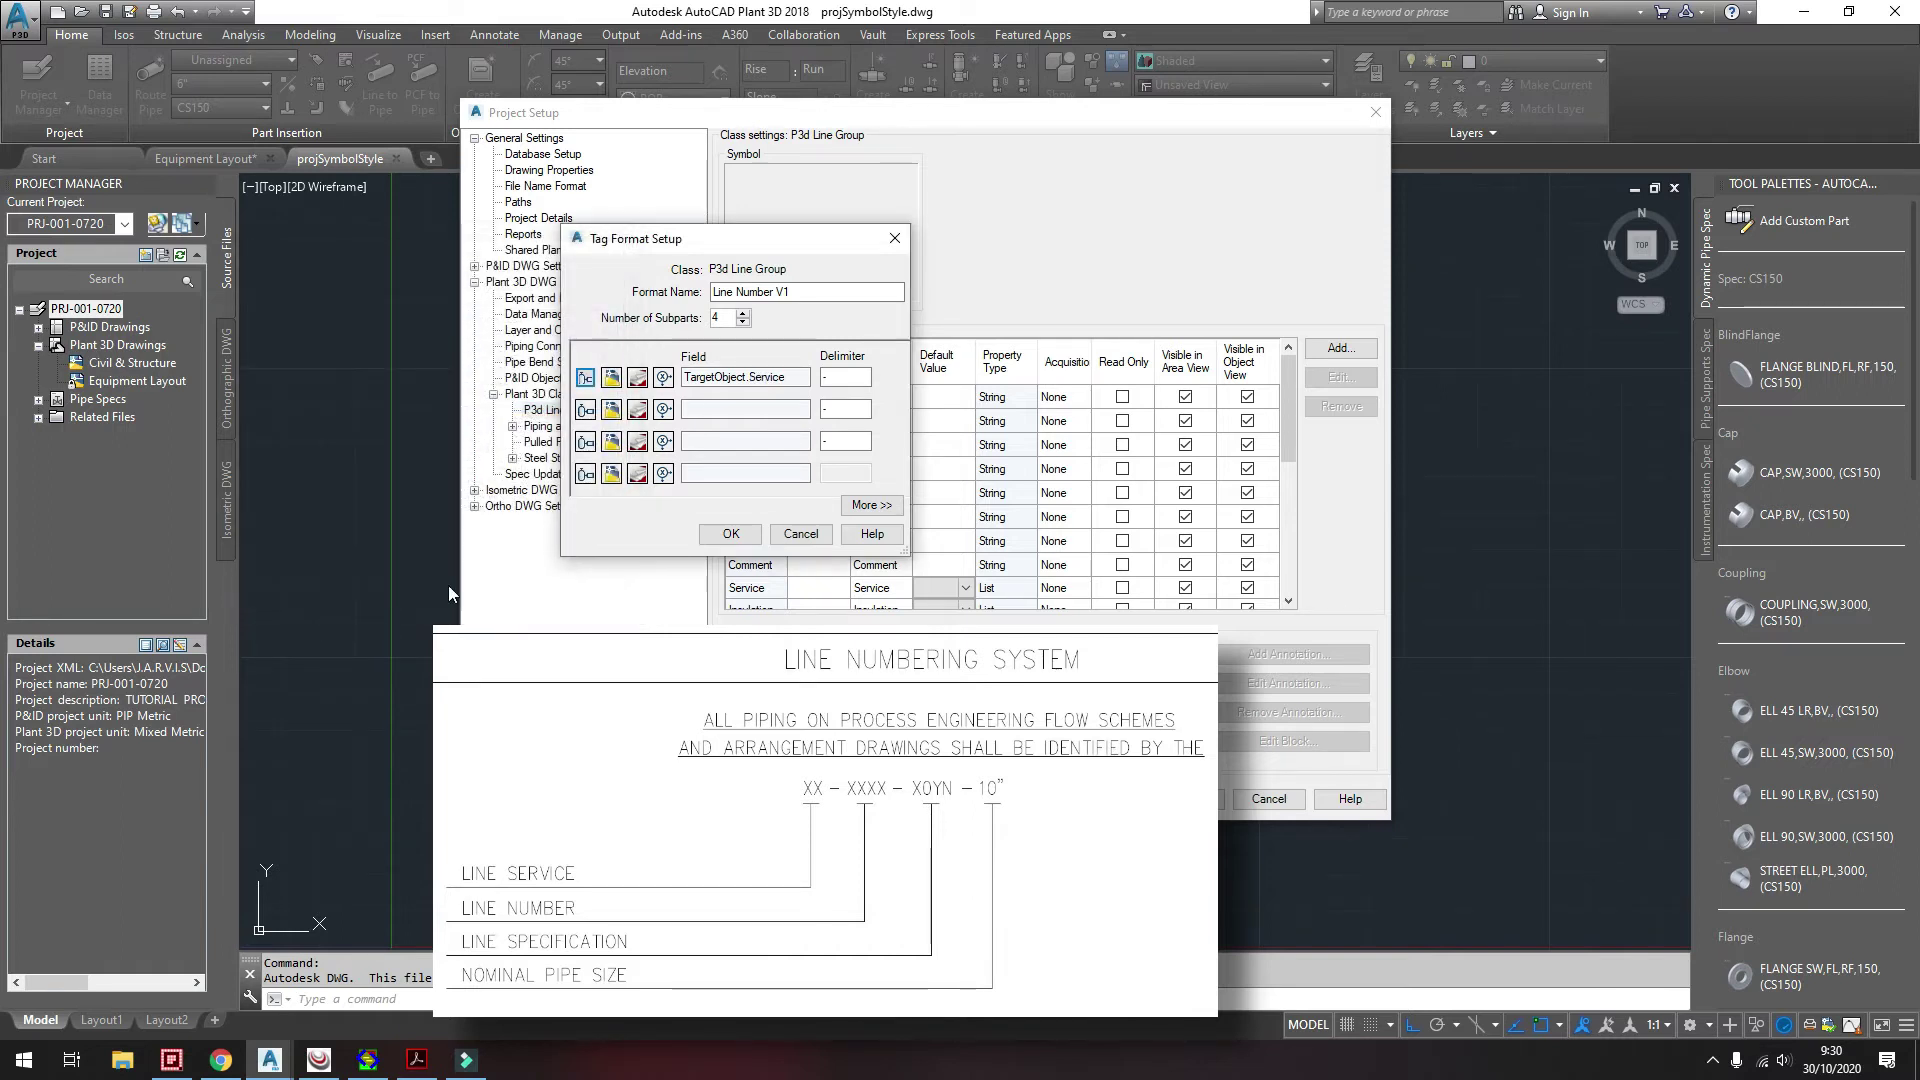
click(586, 410)
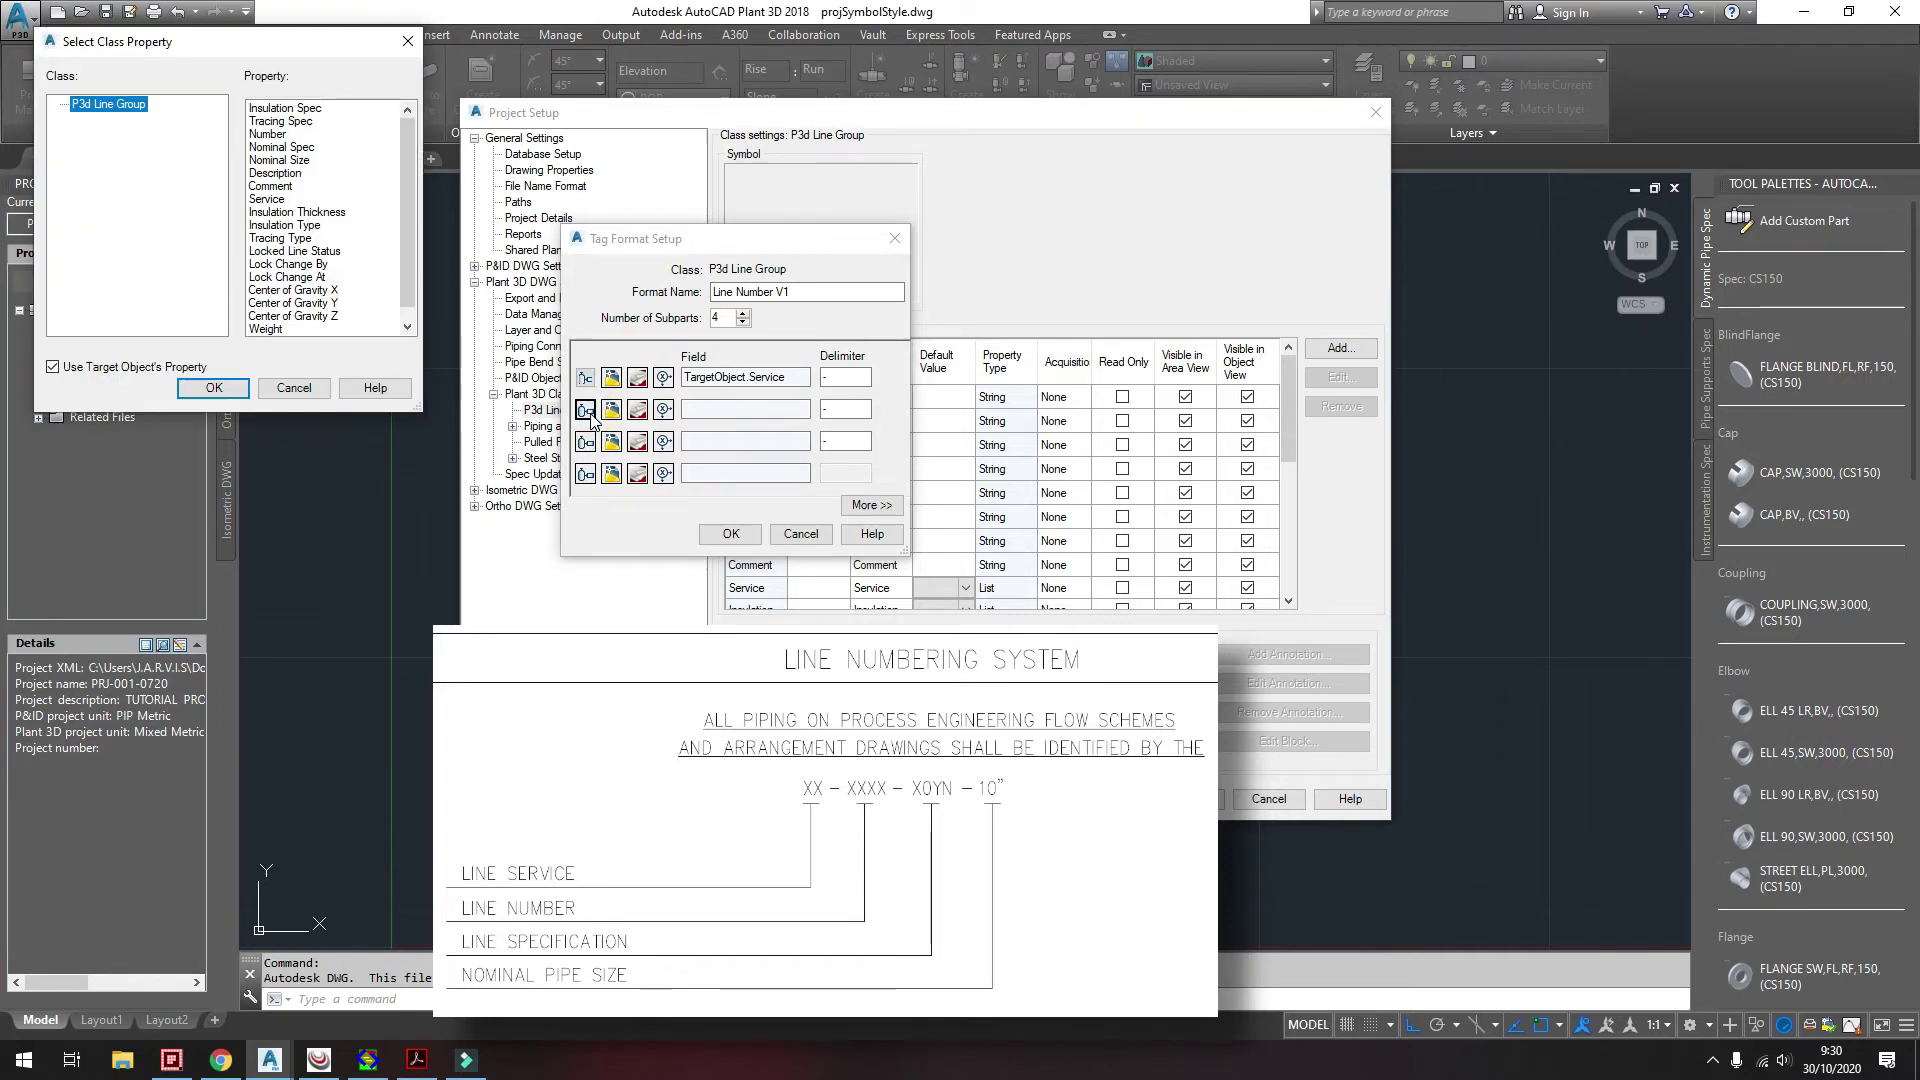
click(276, 135)
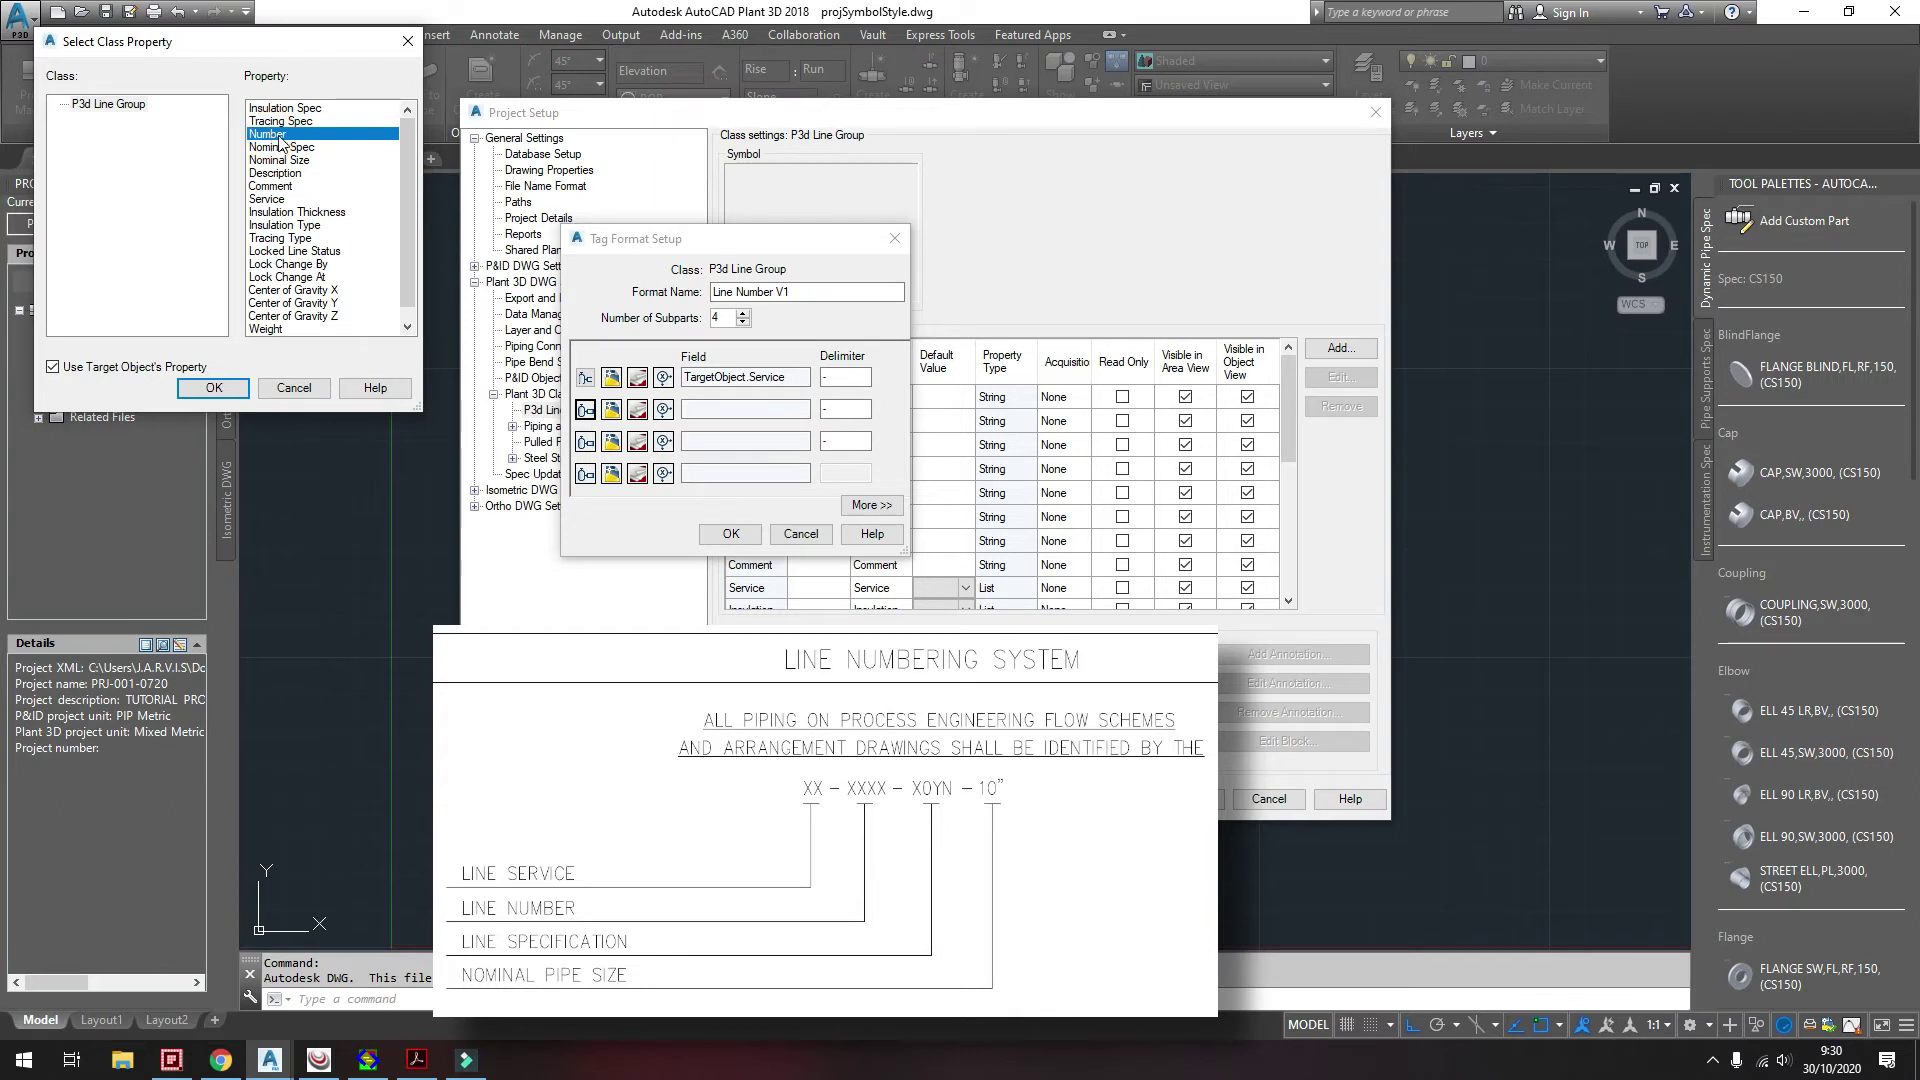
click(229, 390)
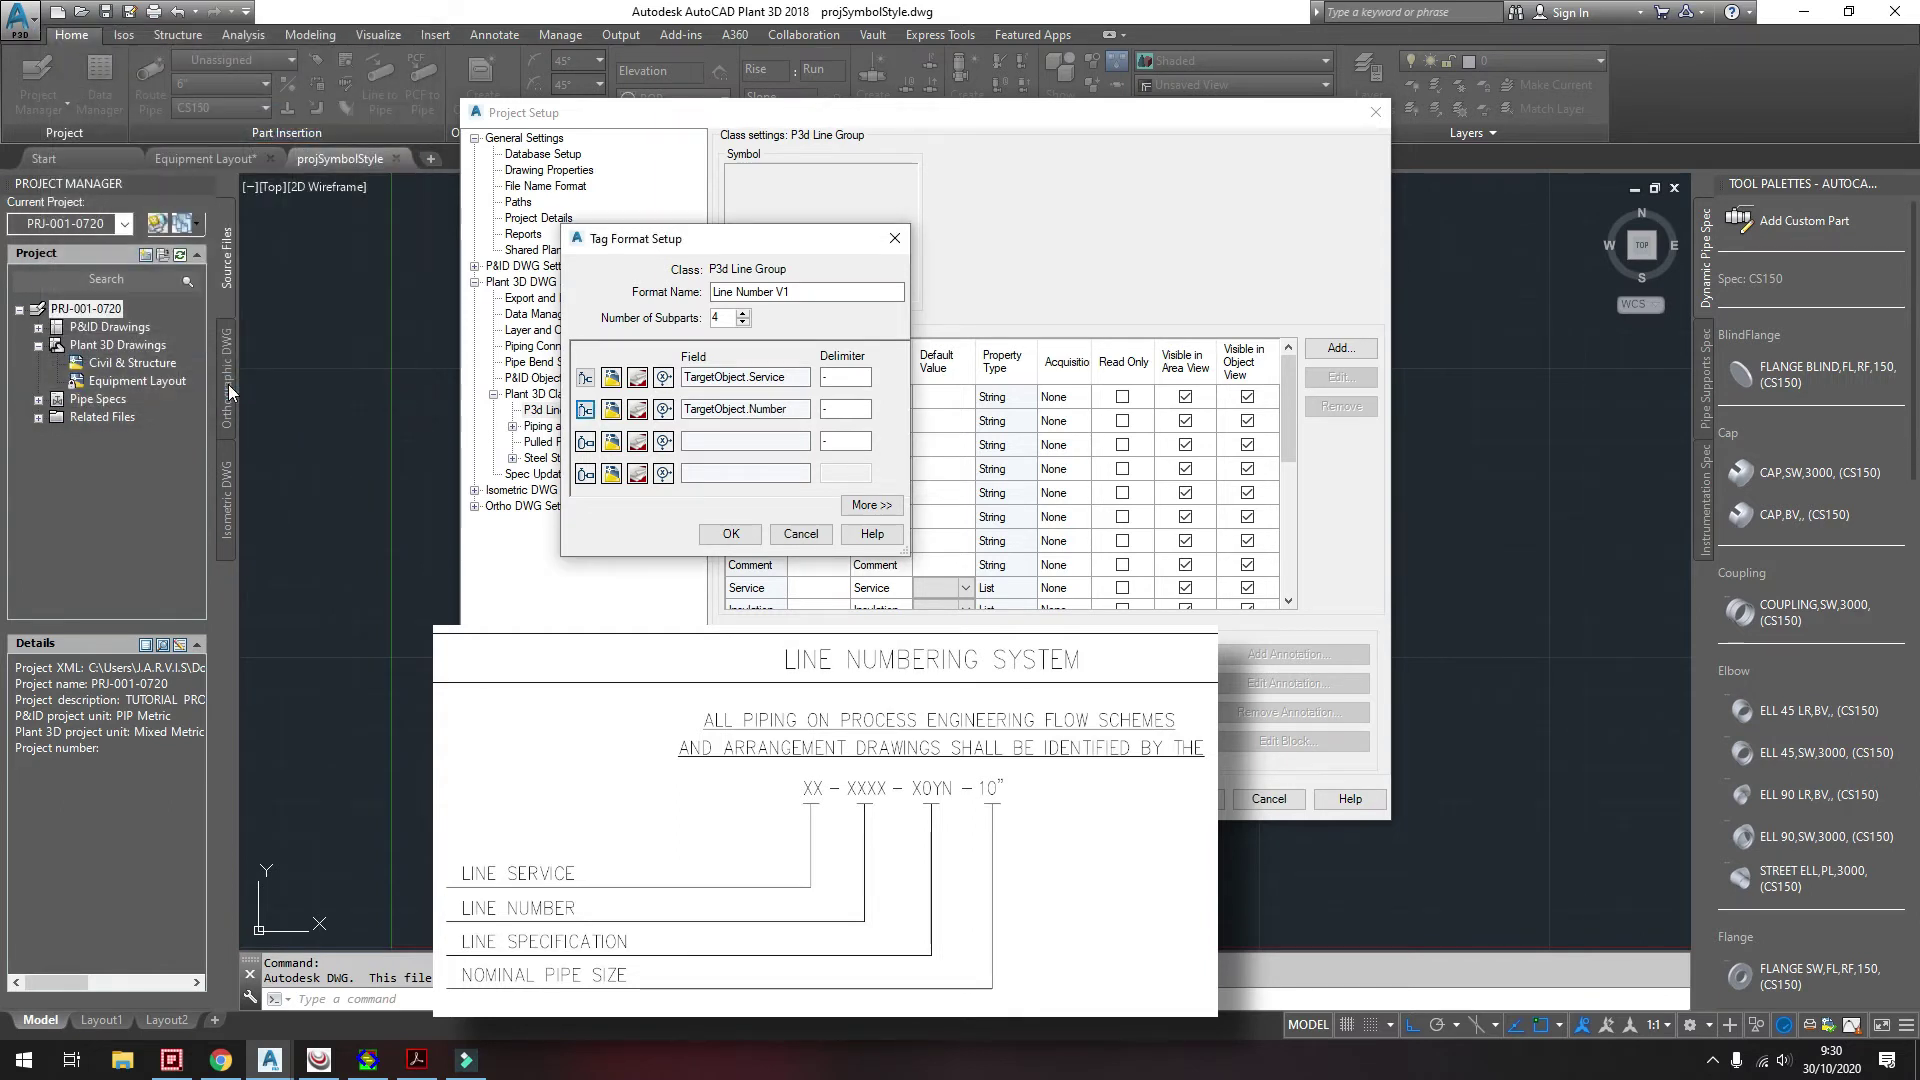
- Set subpart 3 to Pipe Run Component Spec and choose Nominal Size for subpart 4
click(585, 443)
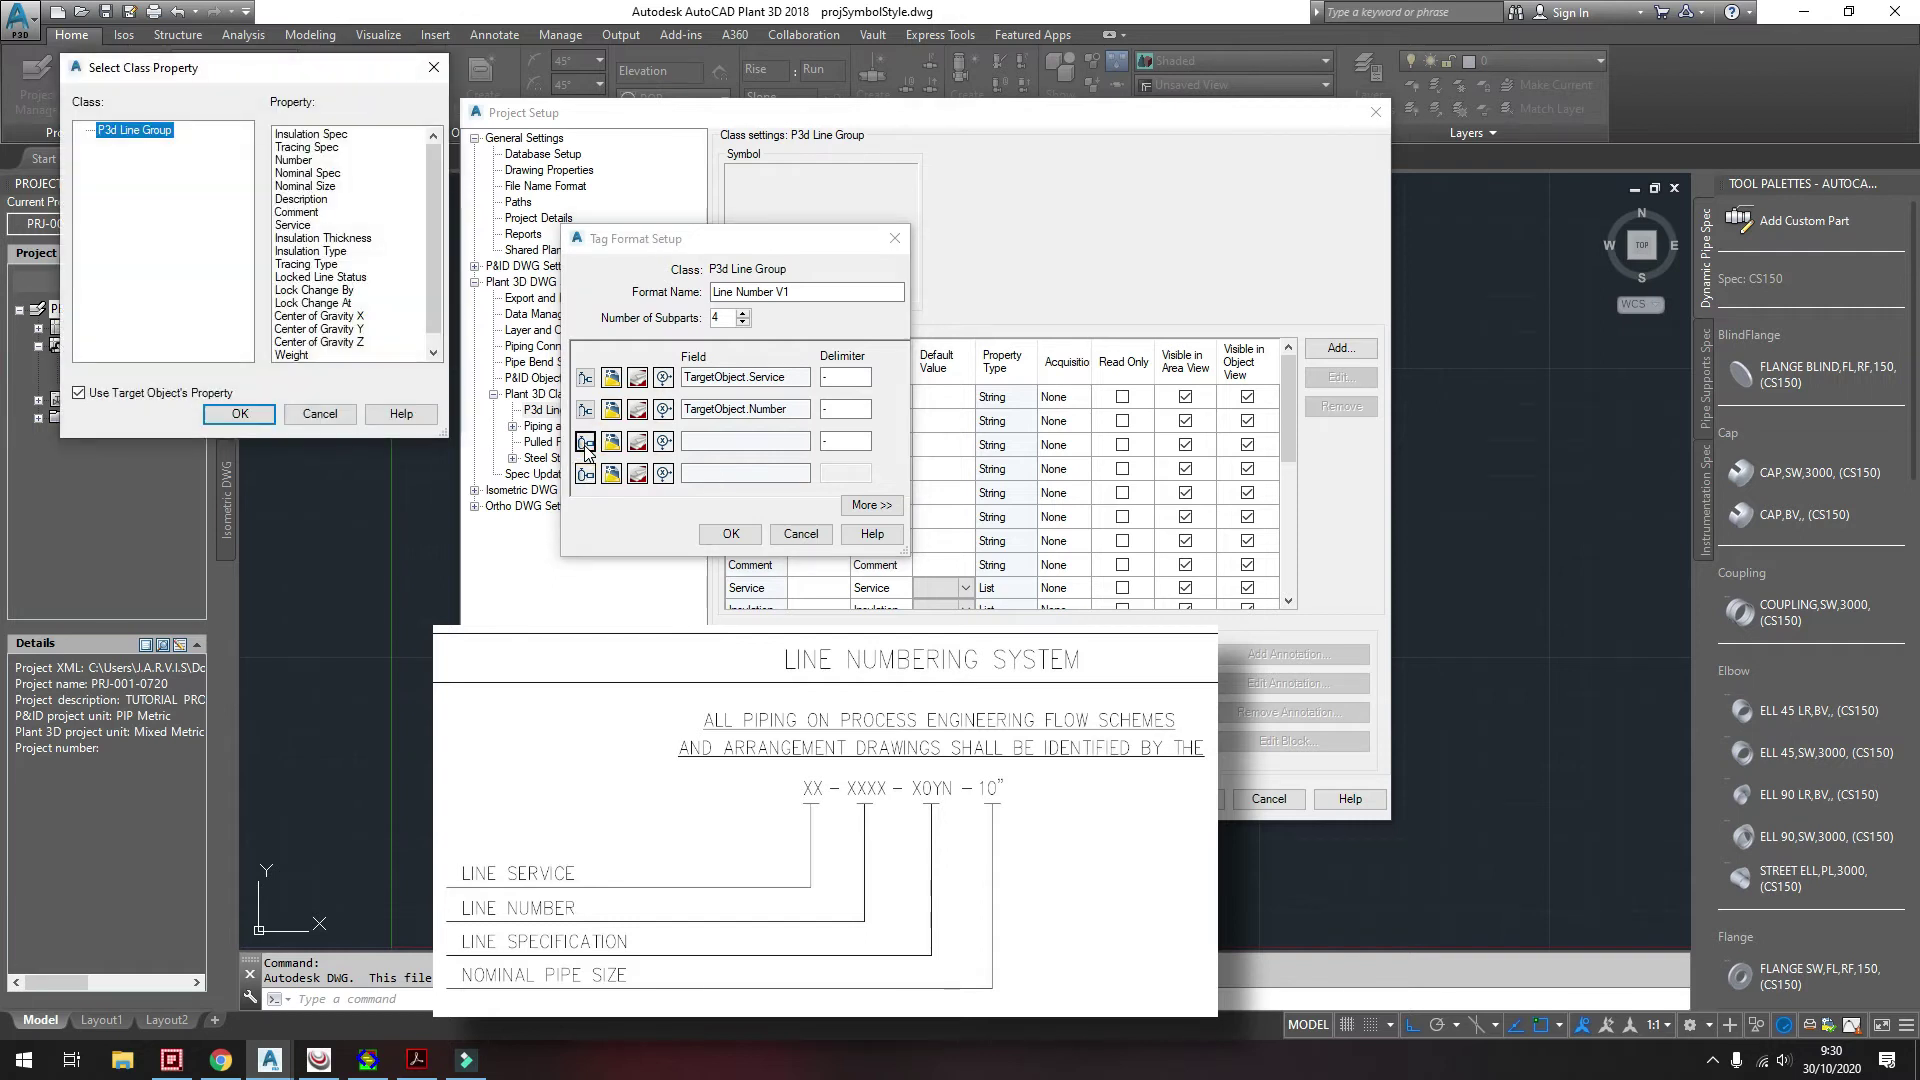
click(79, 393)
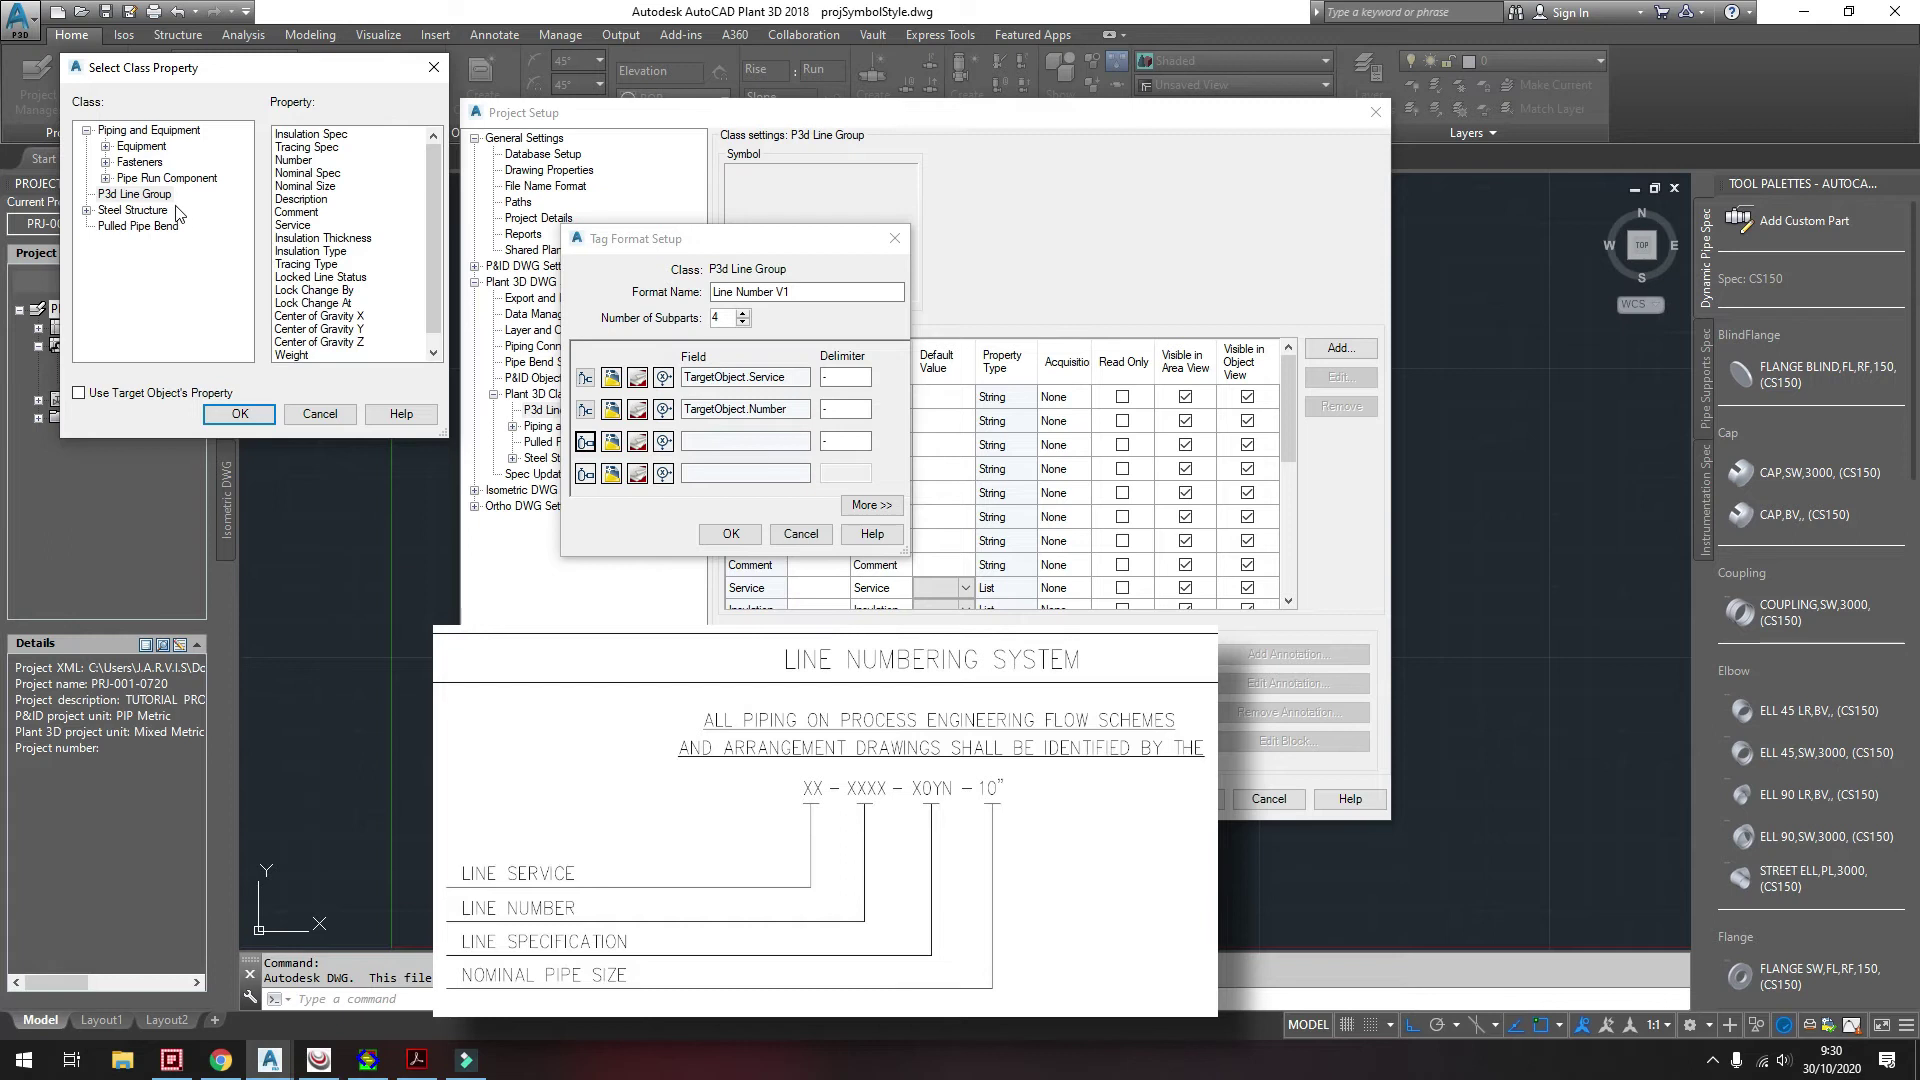
click(167, 179)
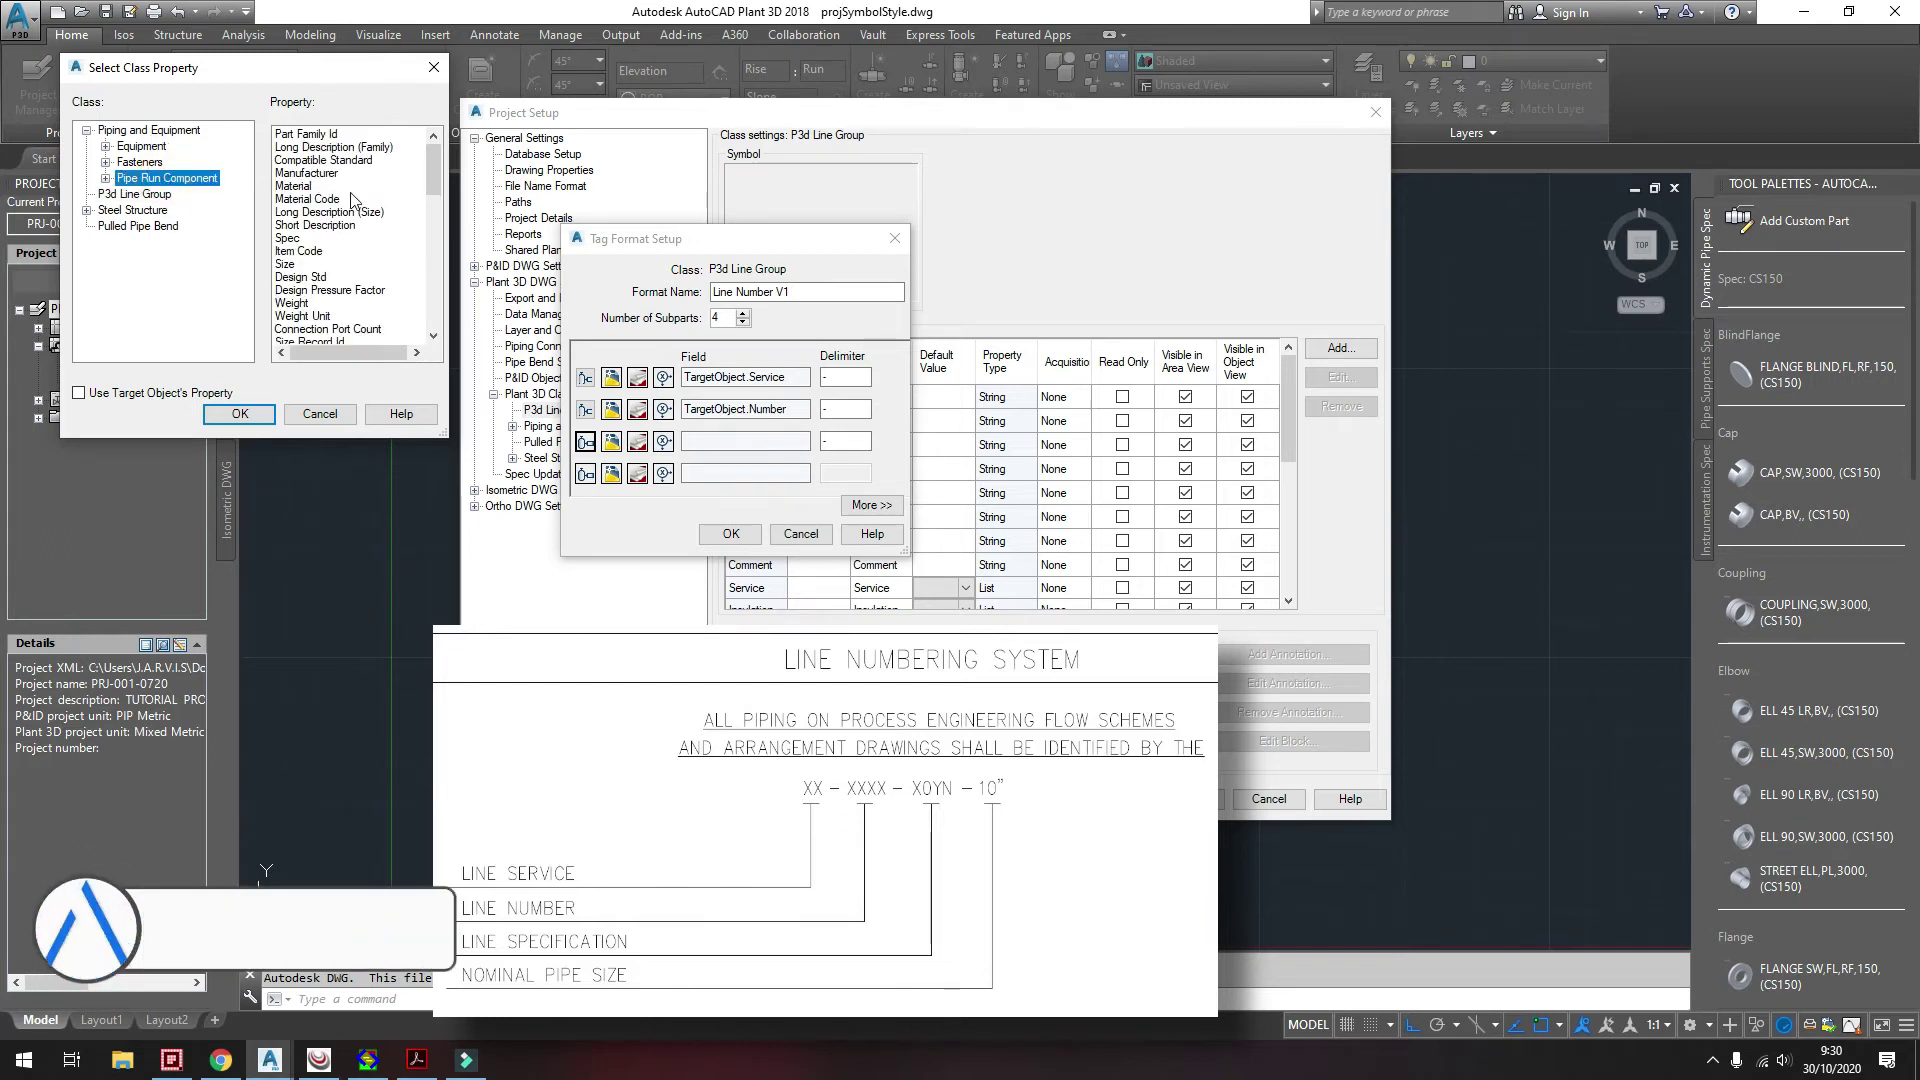
click(287, 240)
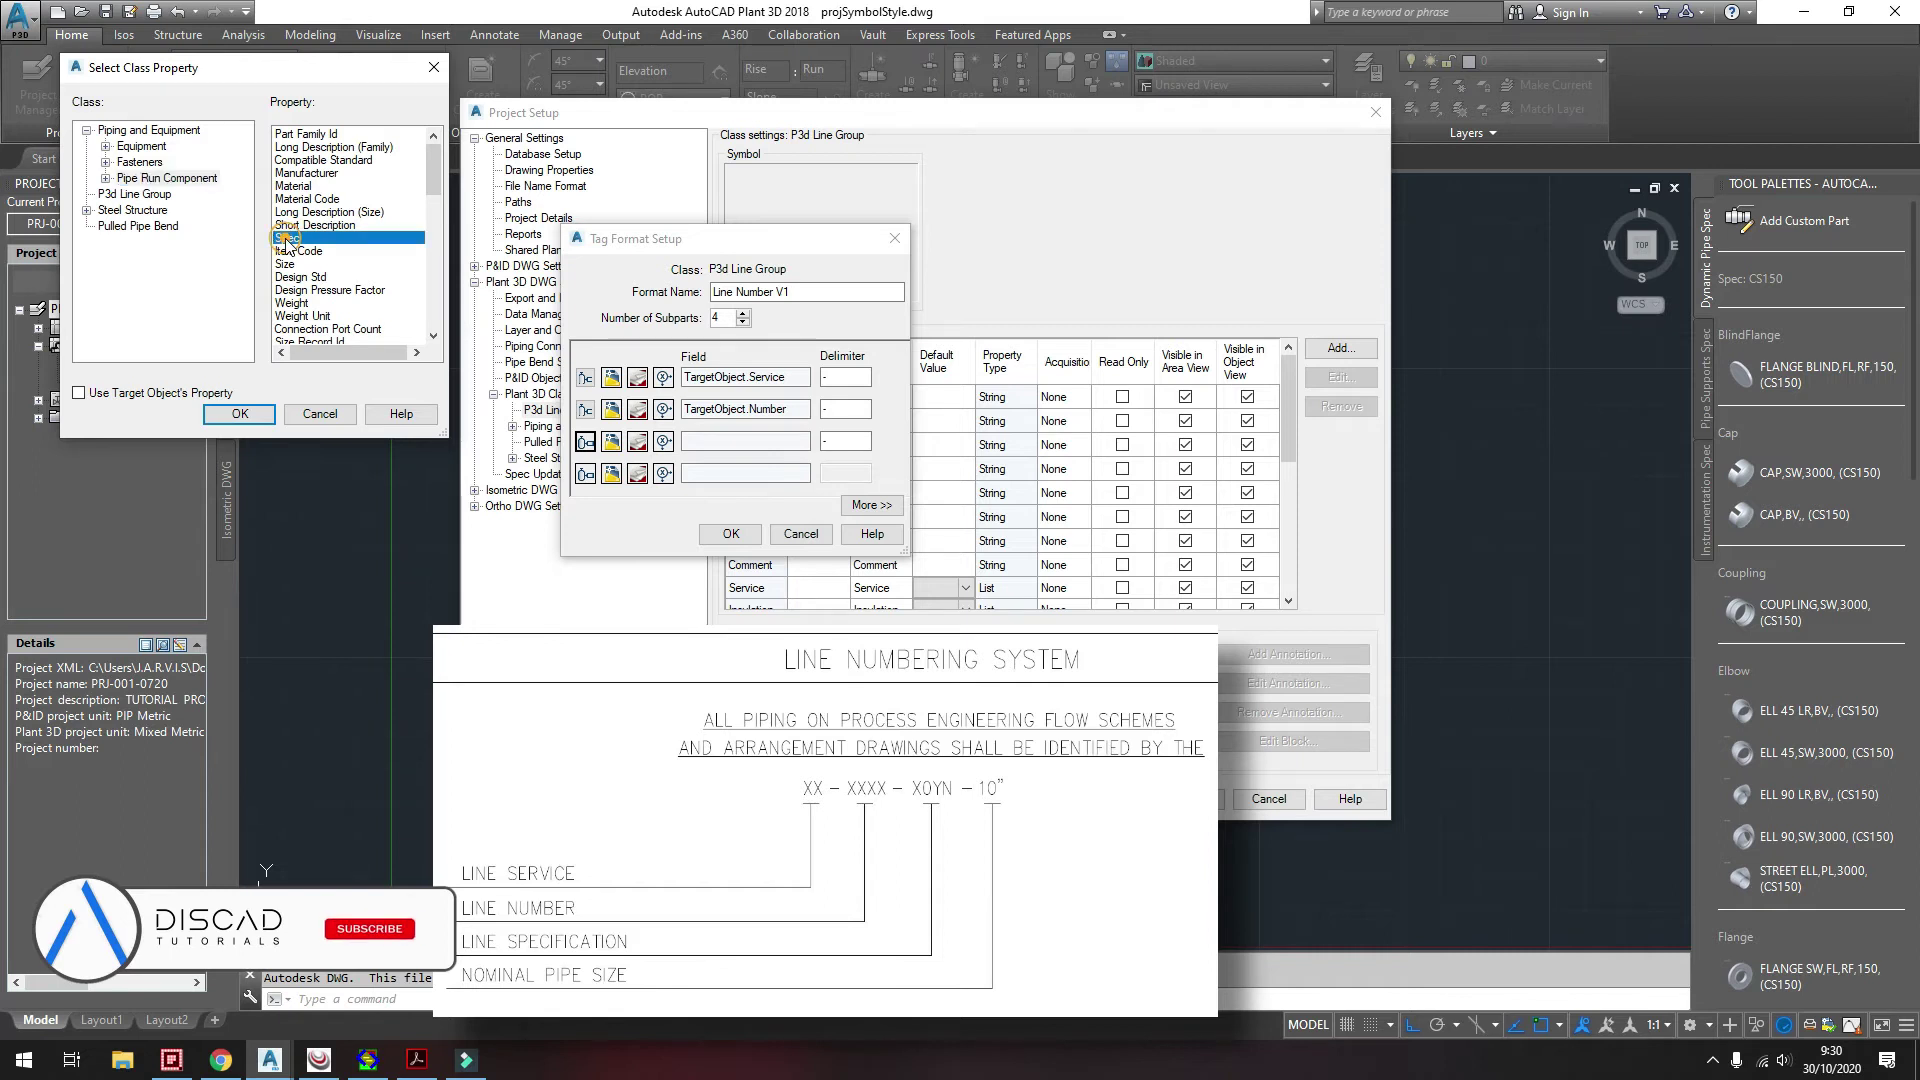
click(245, 414)
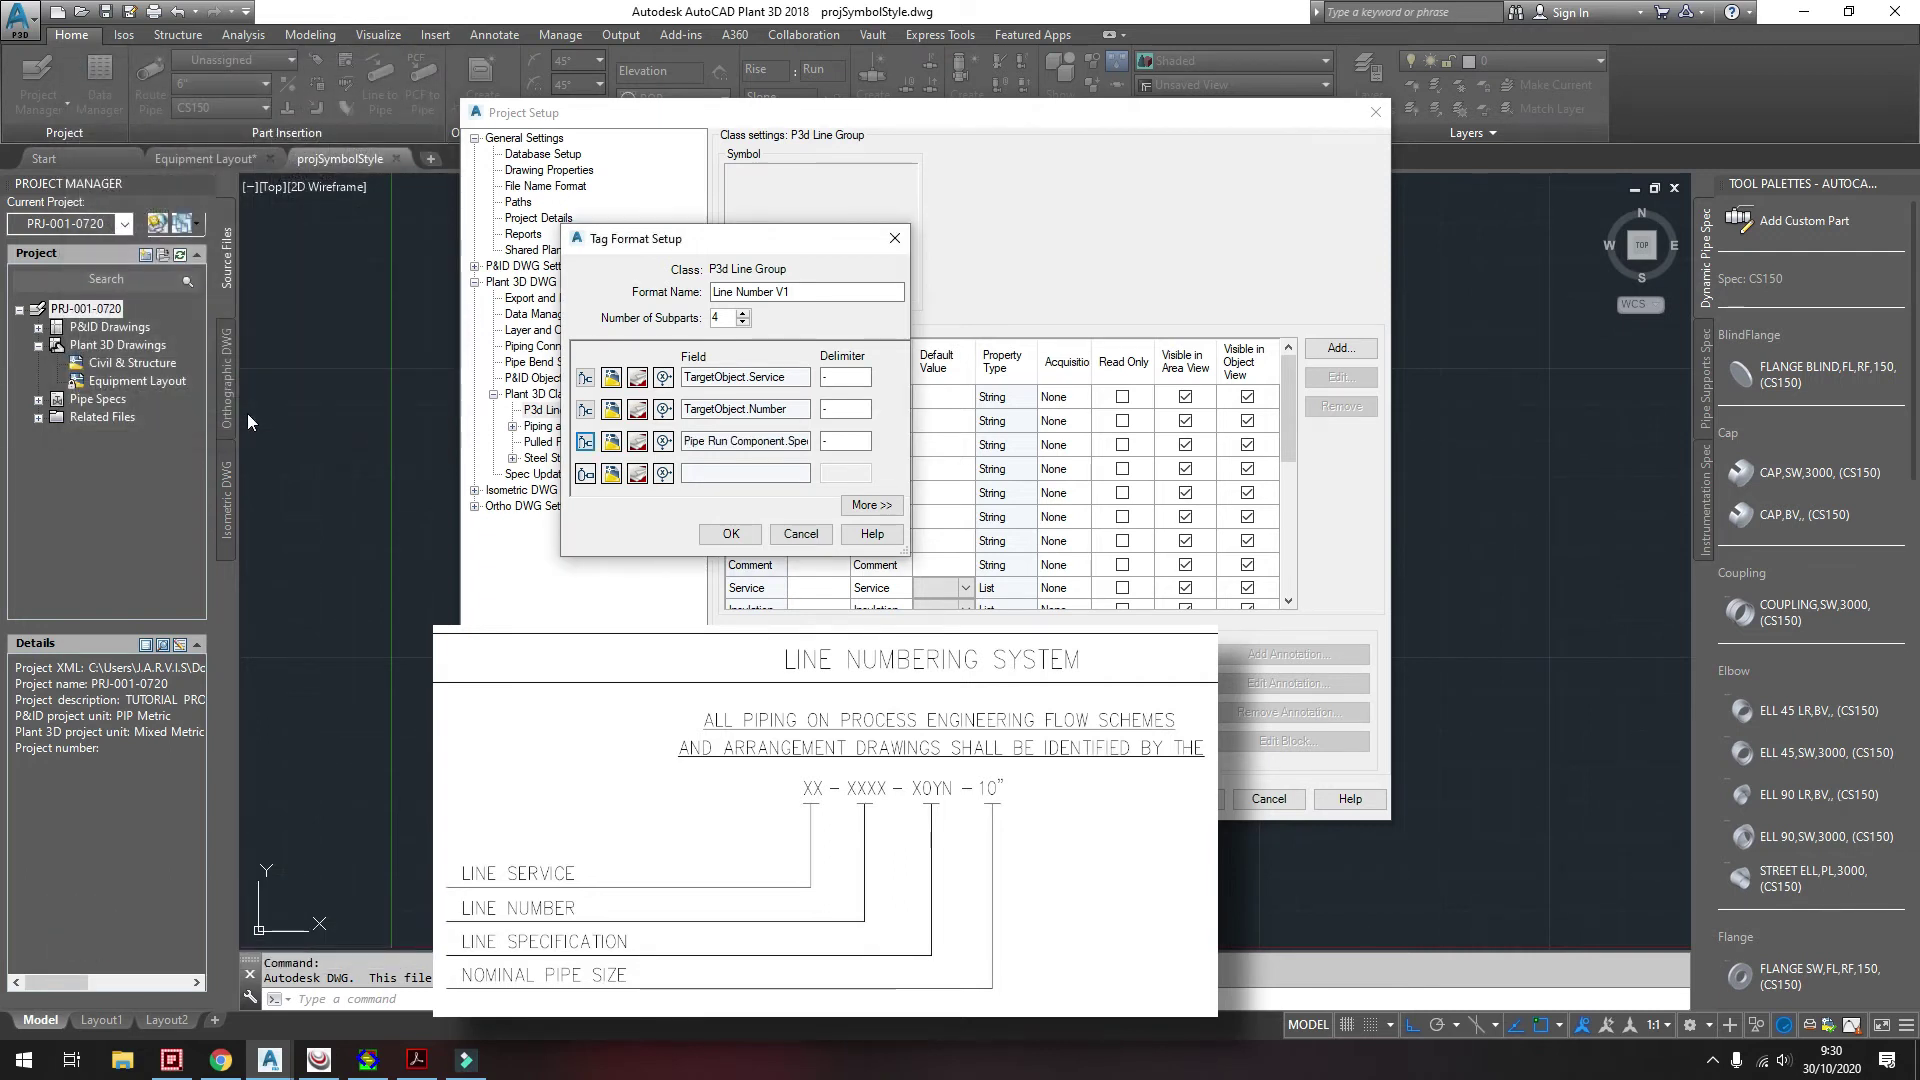
click(585, 473)
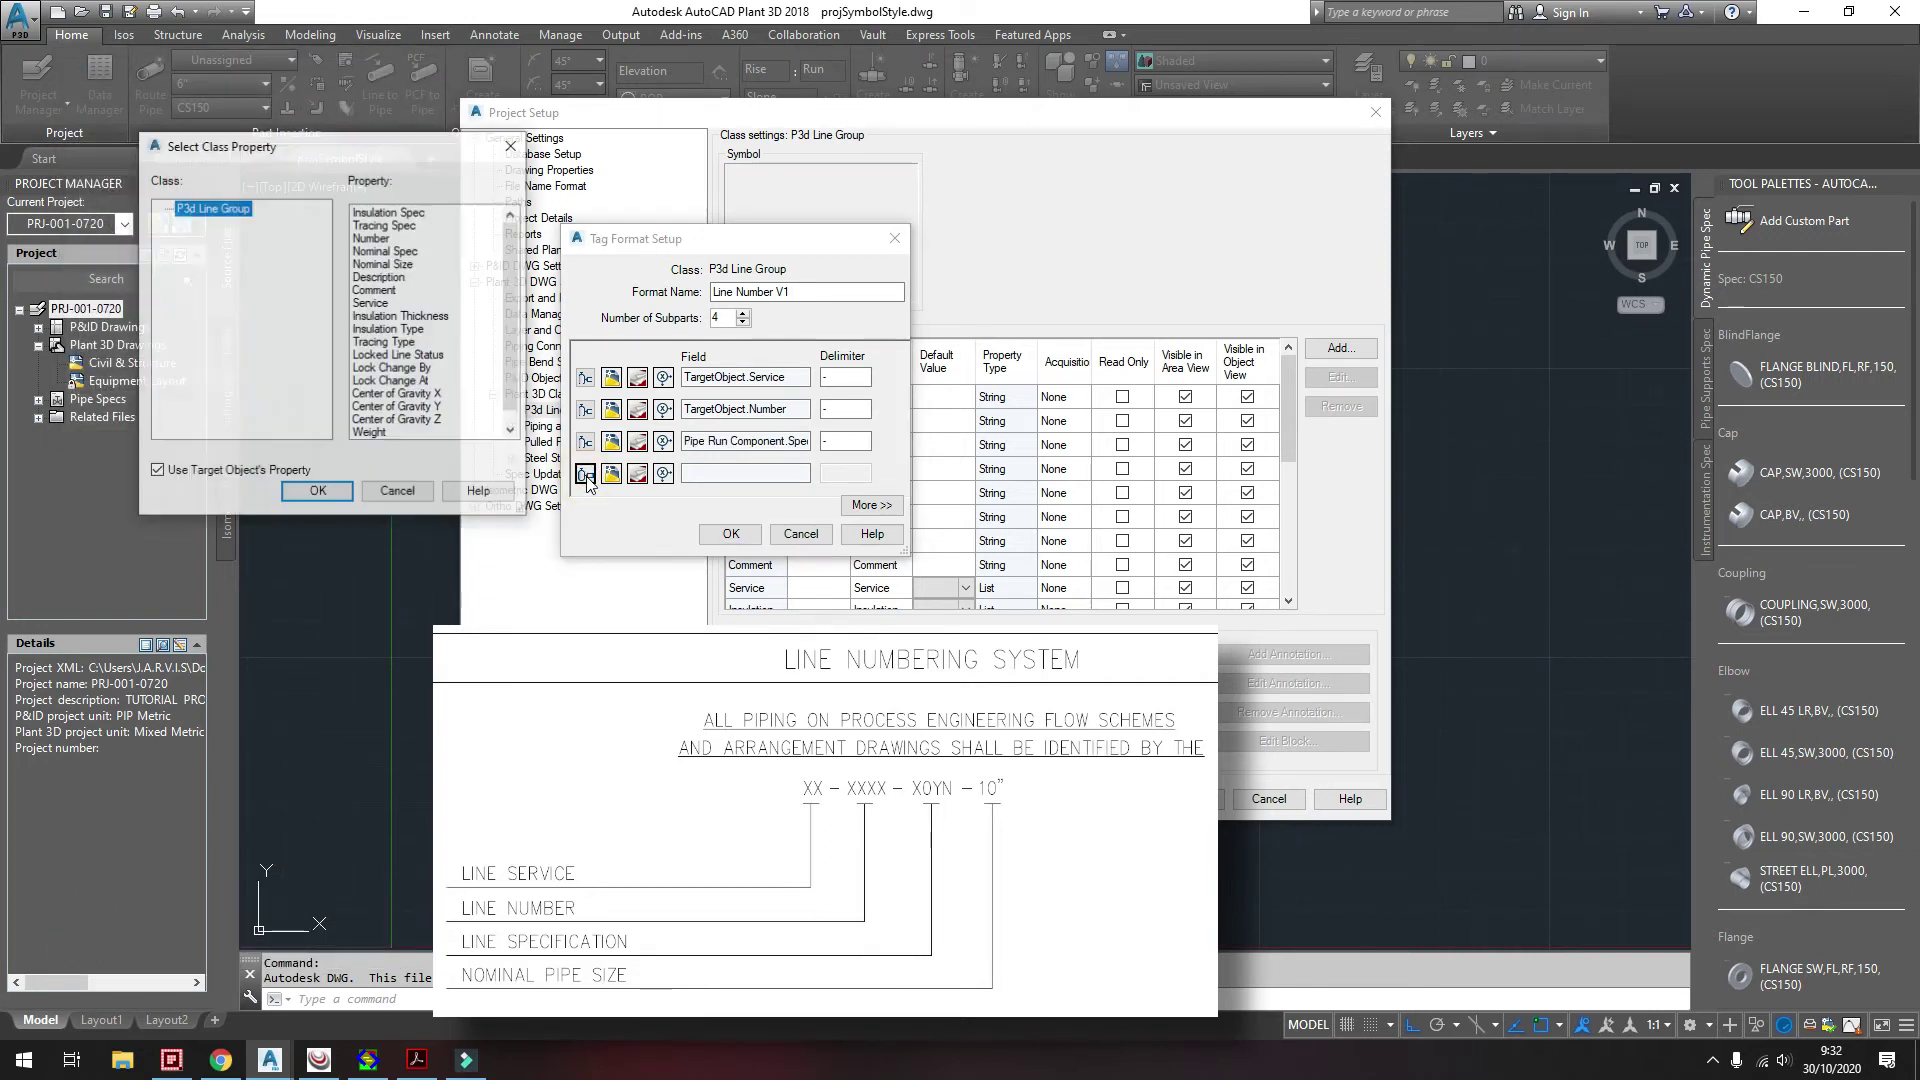
click(398, 264)
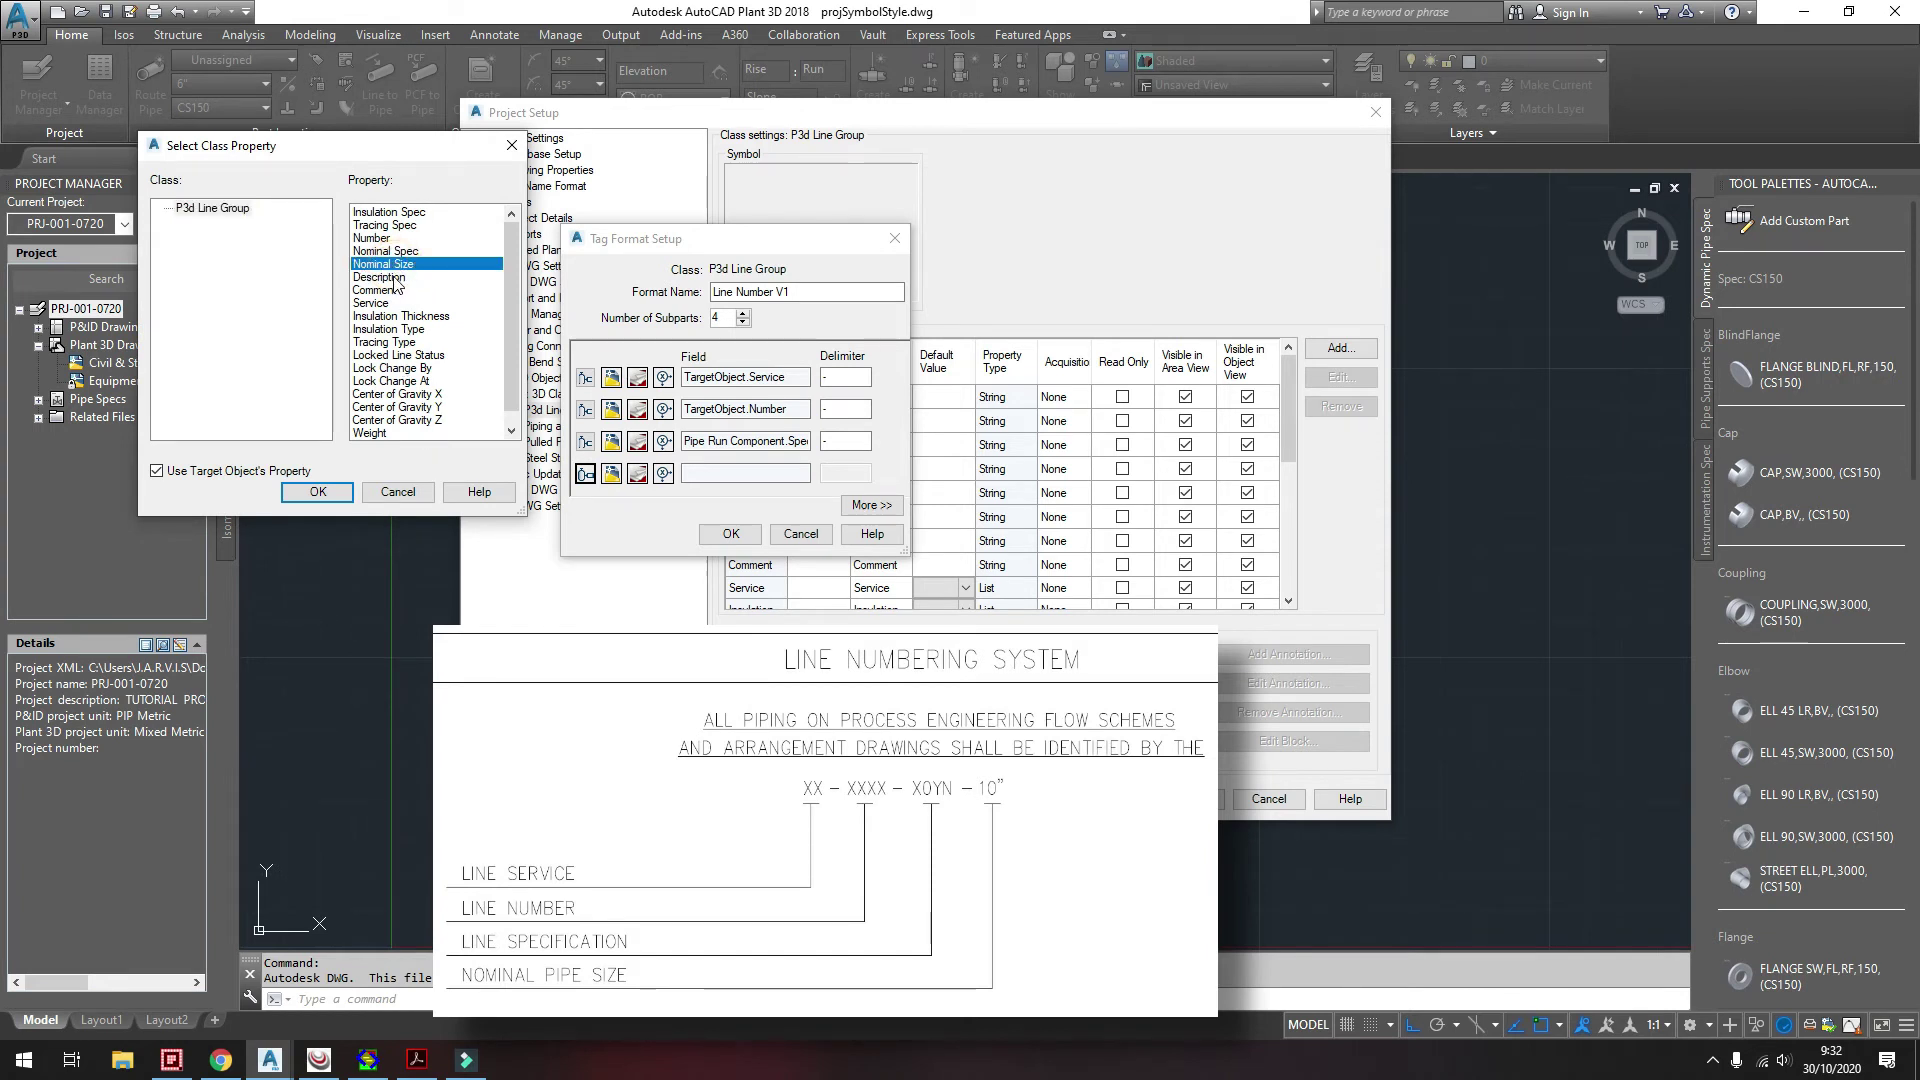
- Save Line Number V1 and make it the P3d Line Group's default TagFormat
click(318, 492)
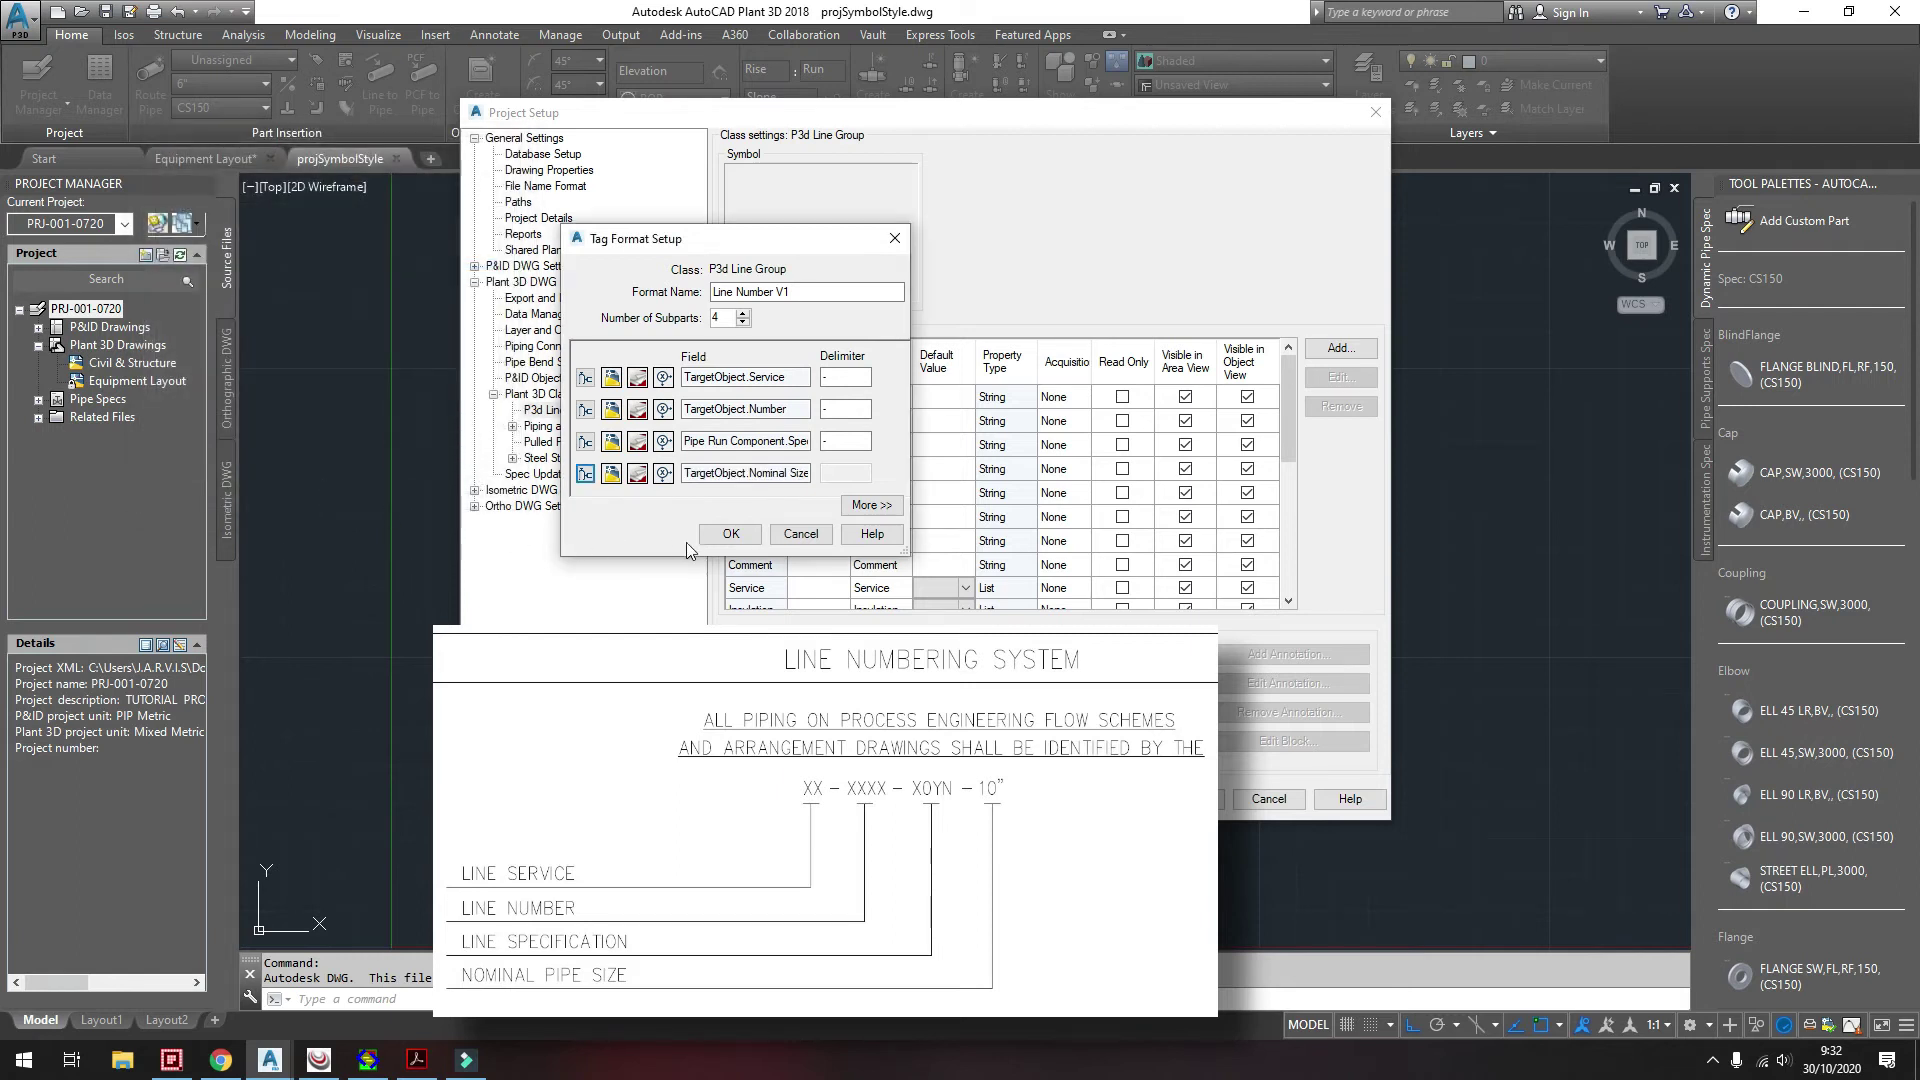
click(730, 533)
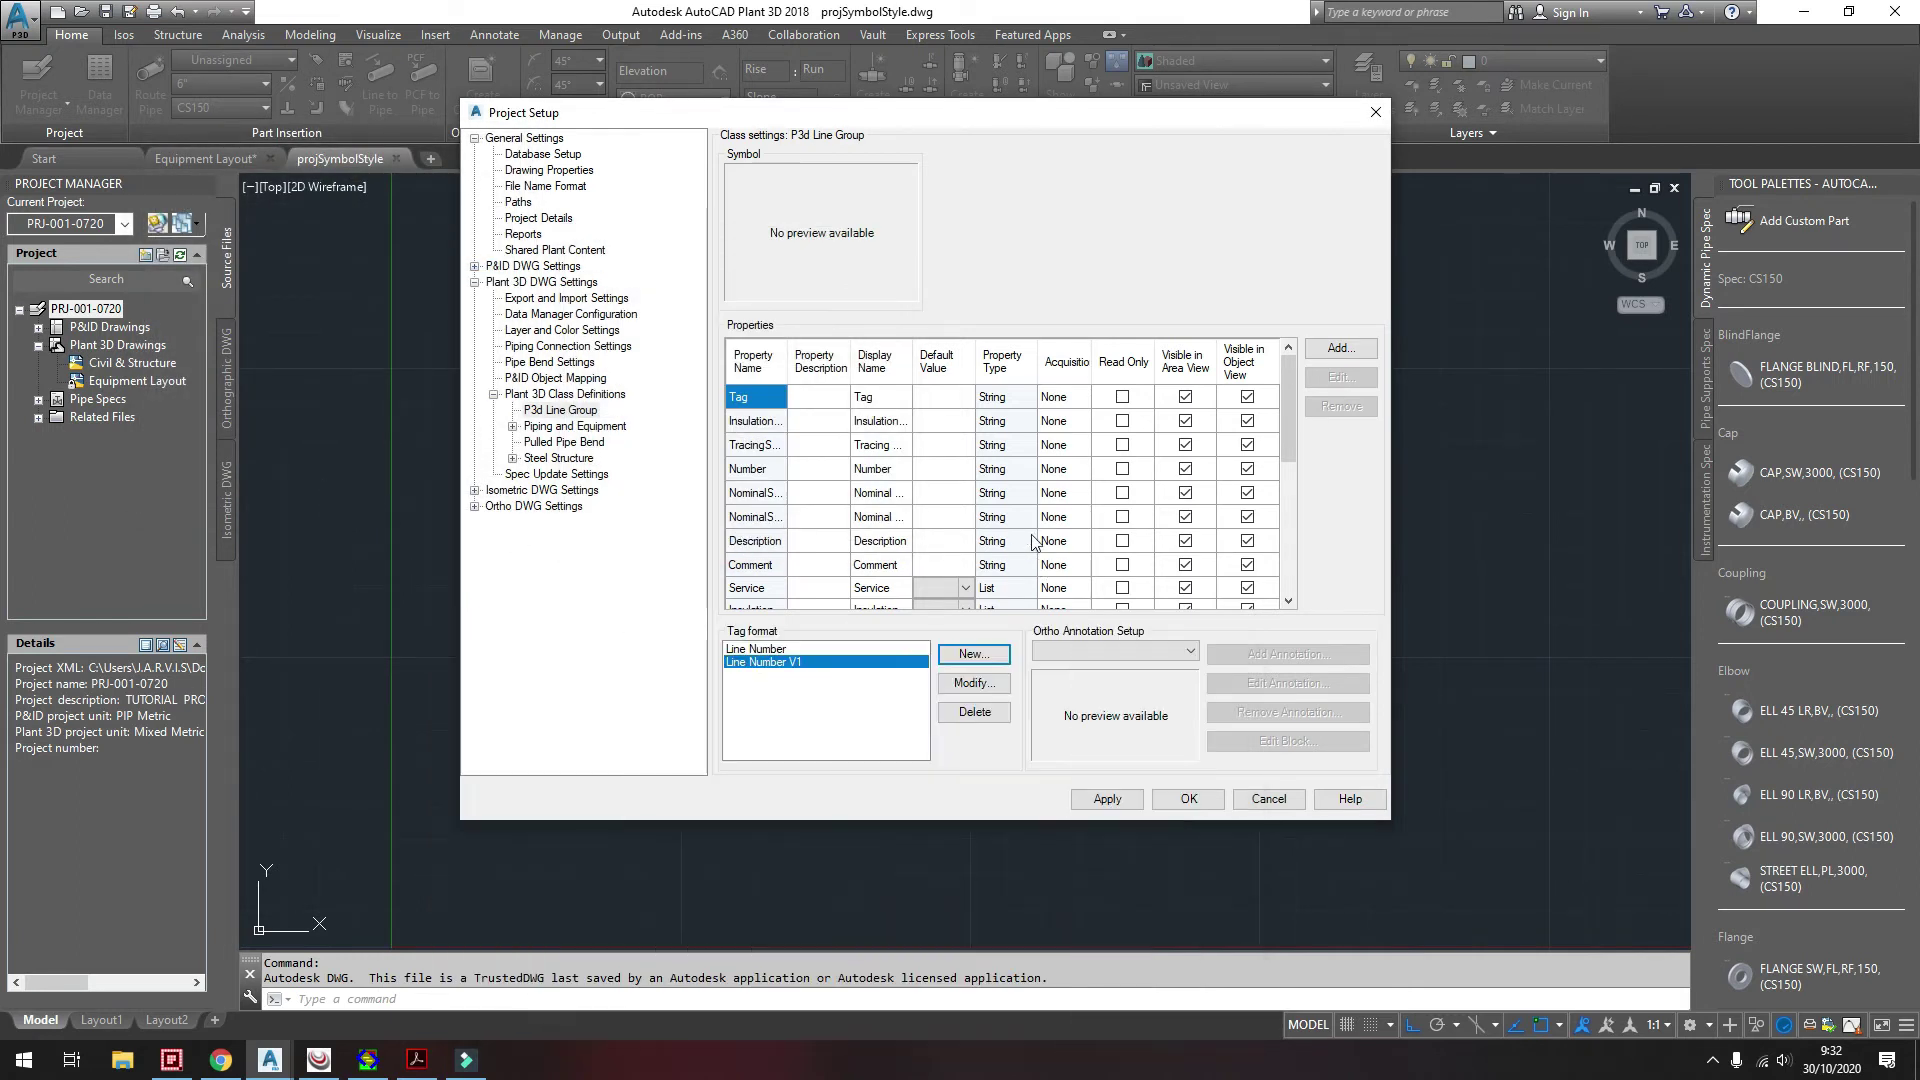
drag(1292, 426, 1288, 596)
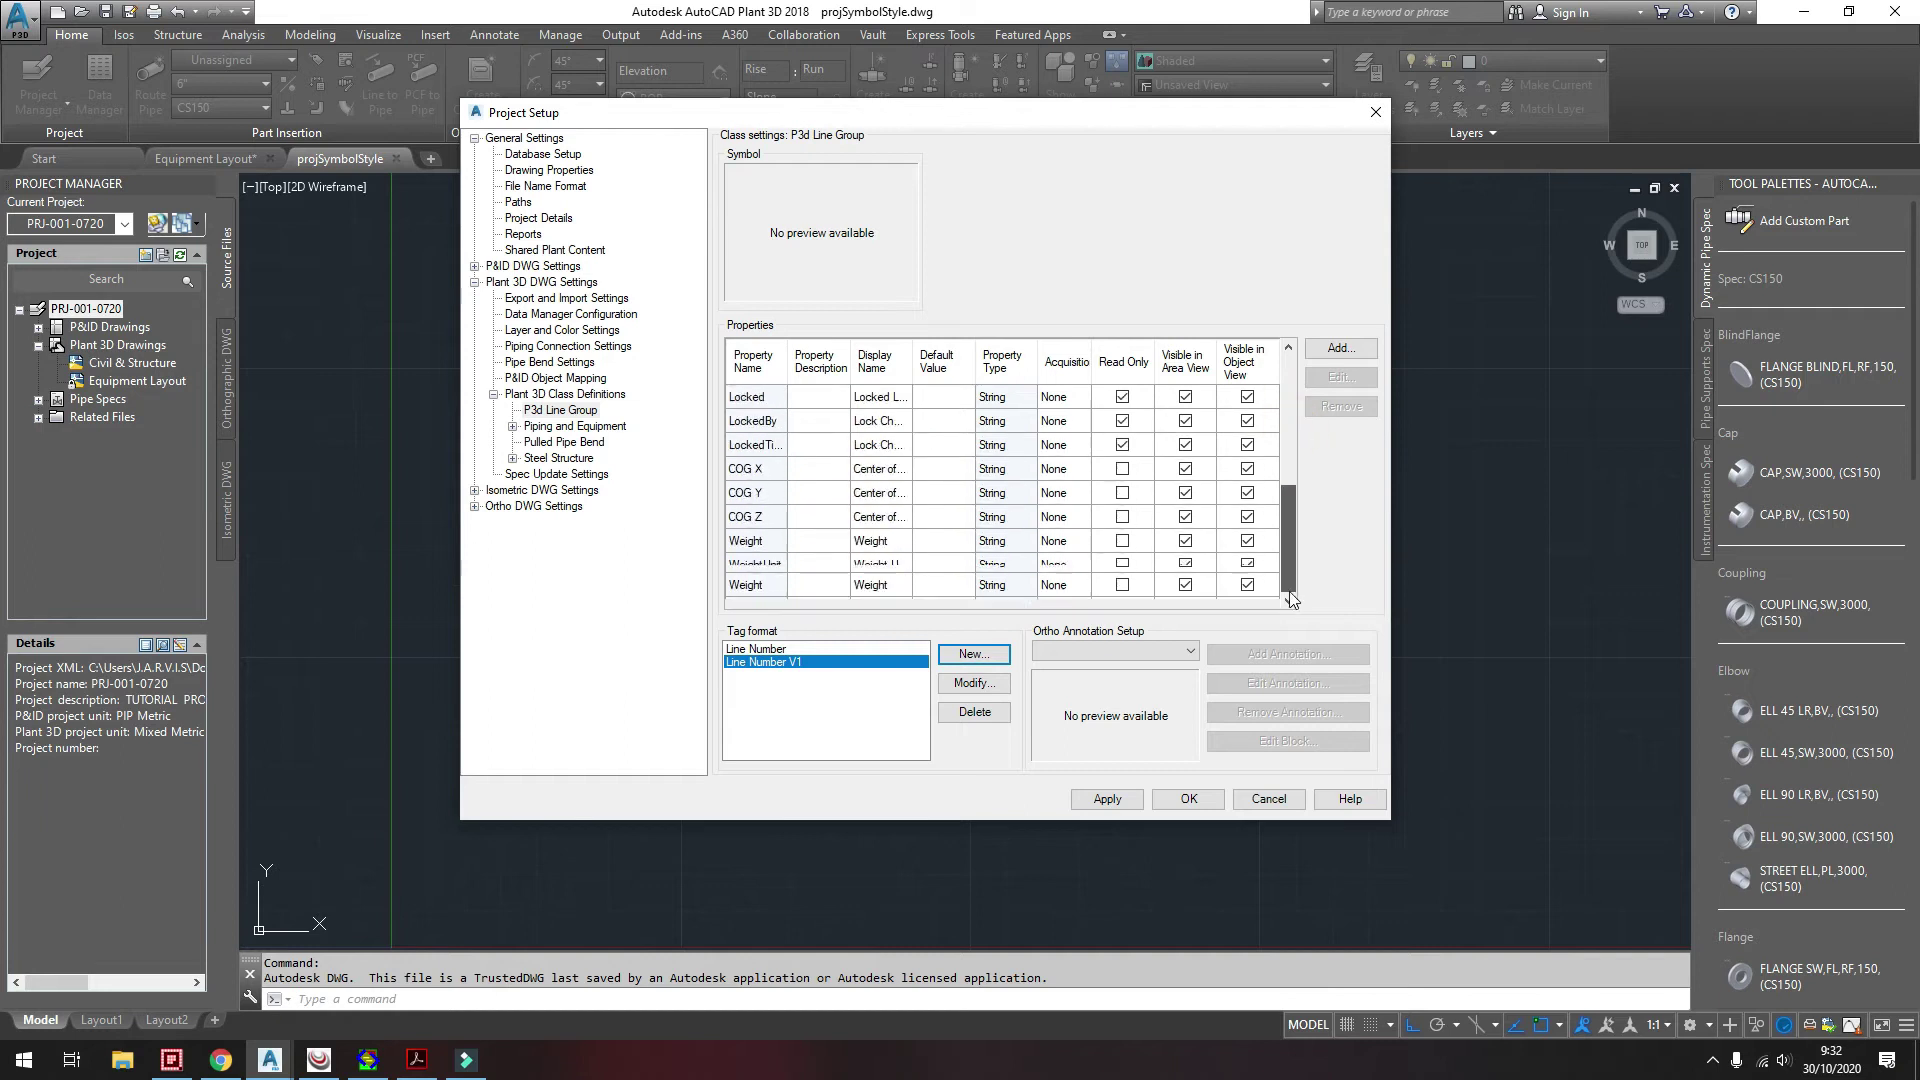
click(965, 587)
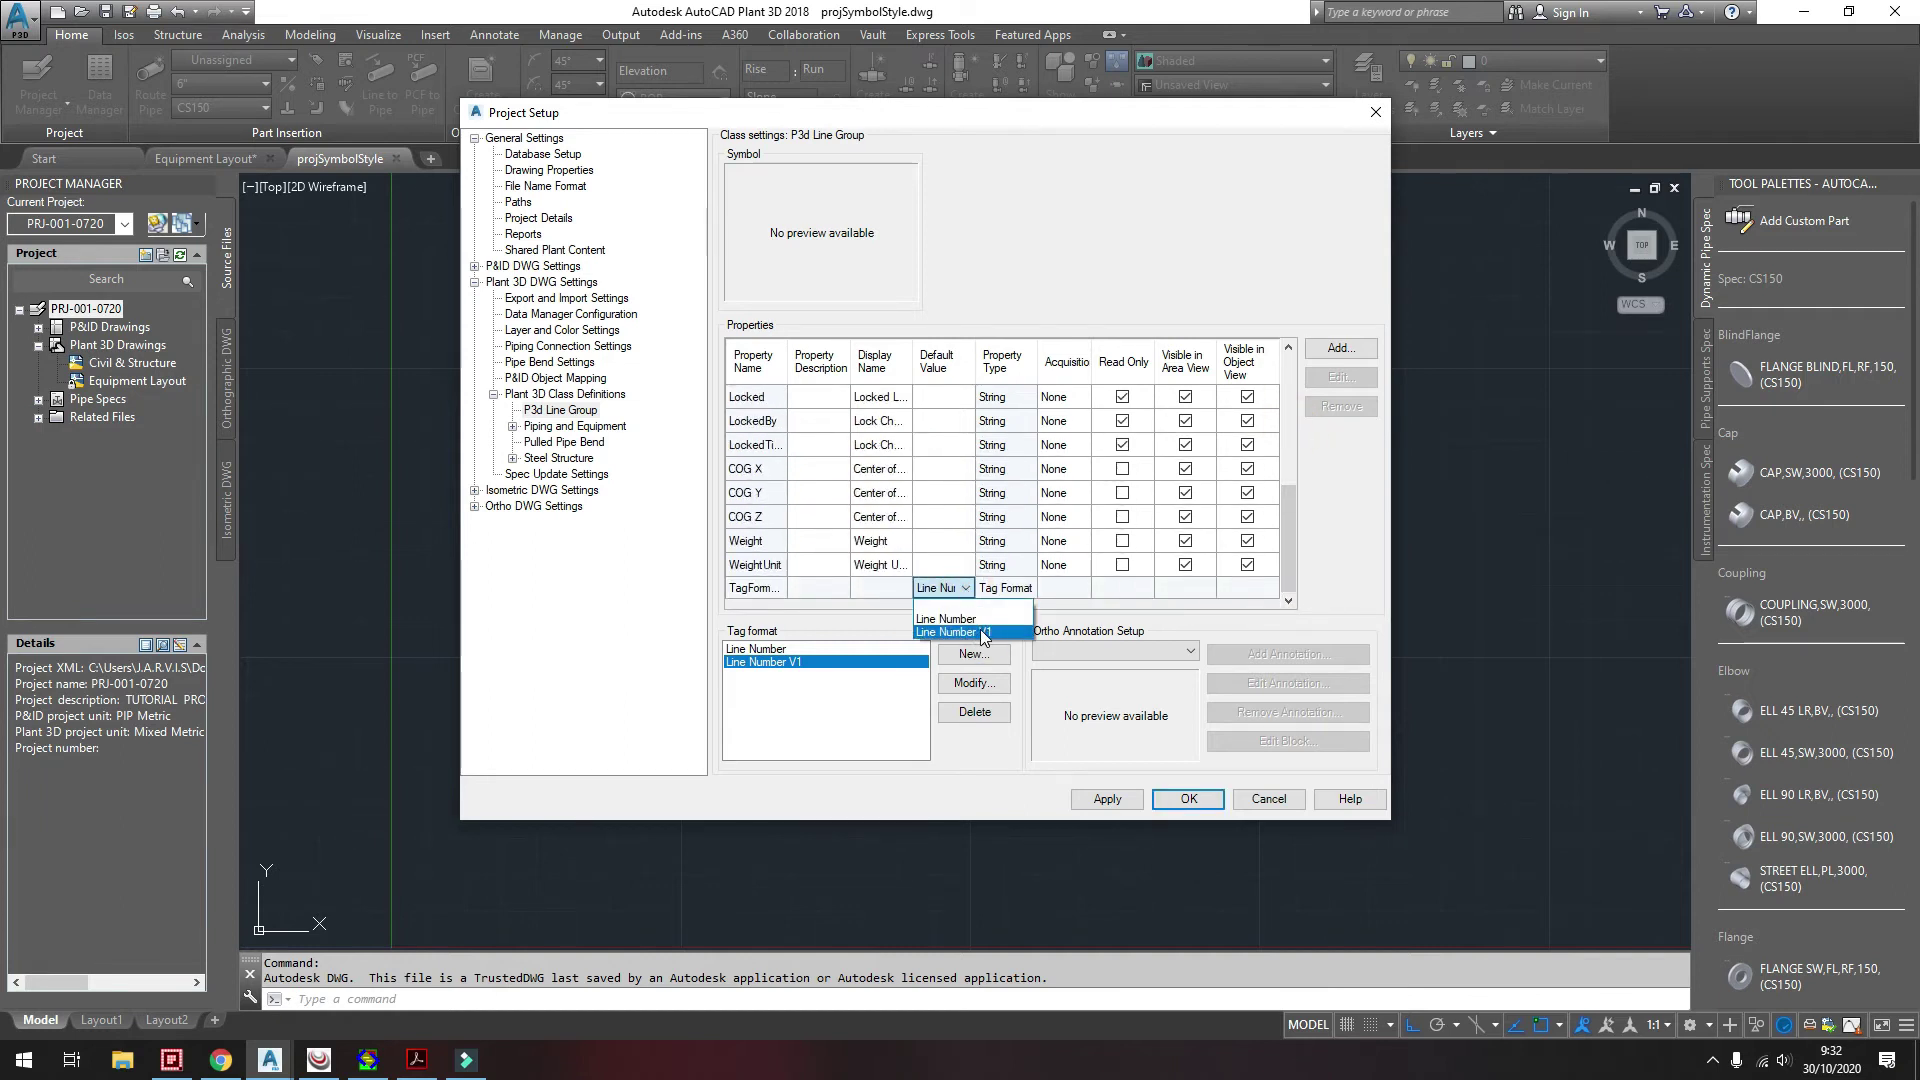
click(980, 630)
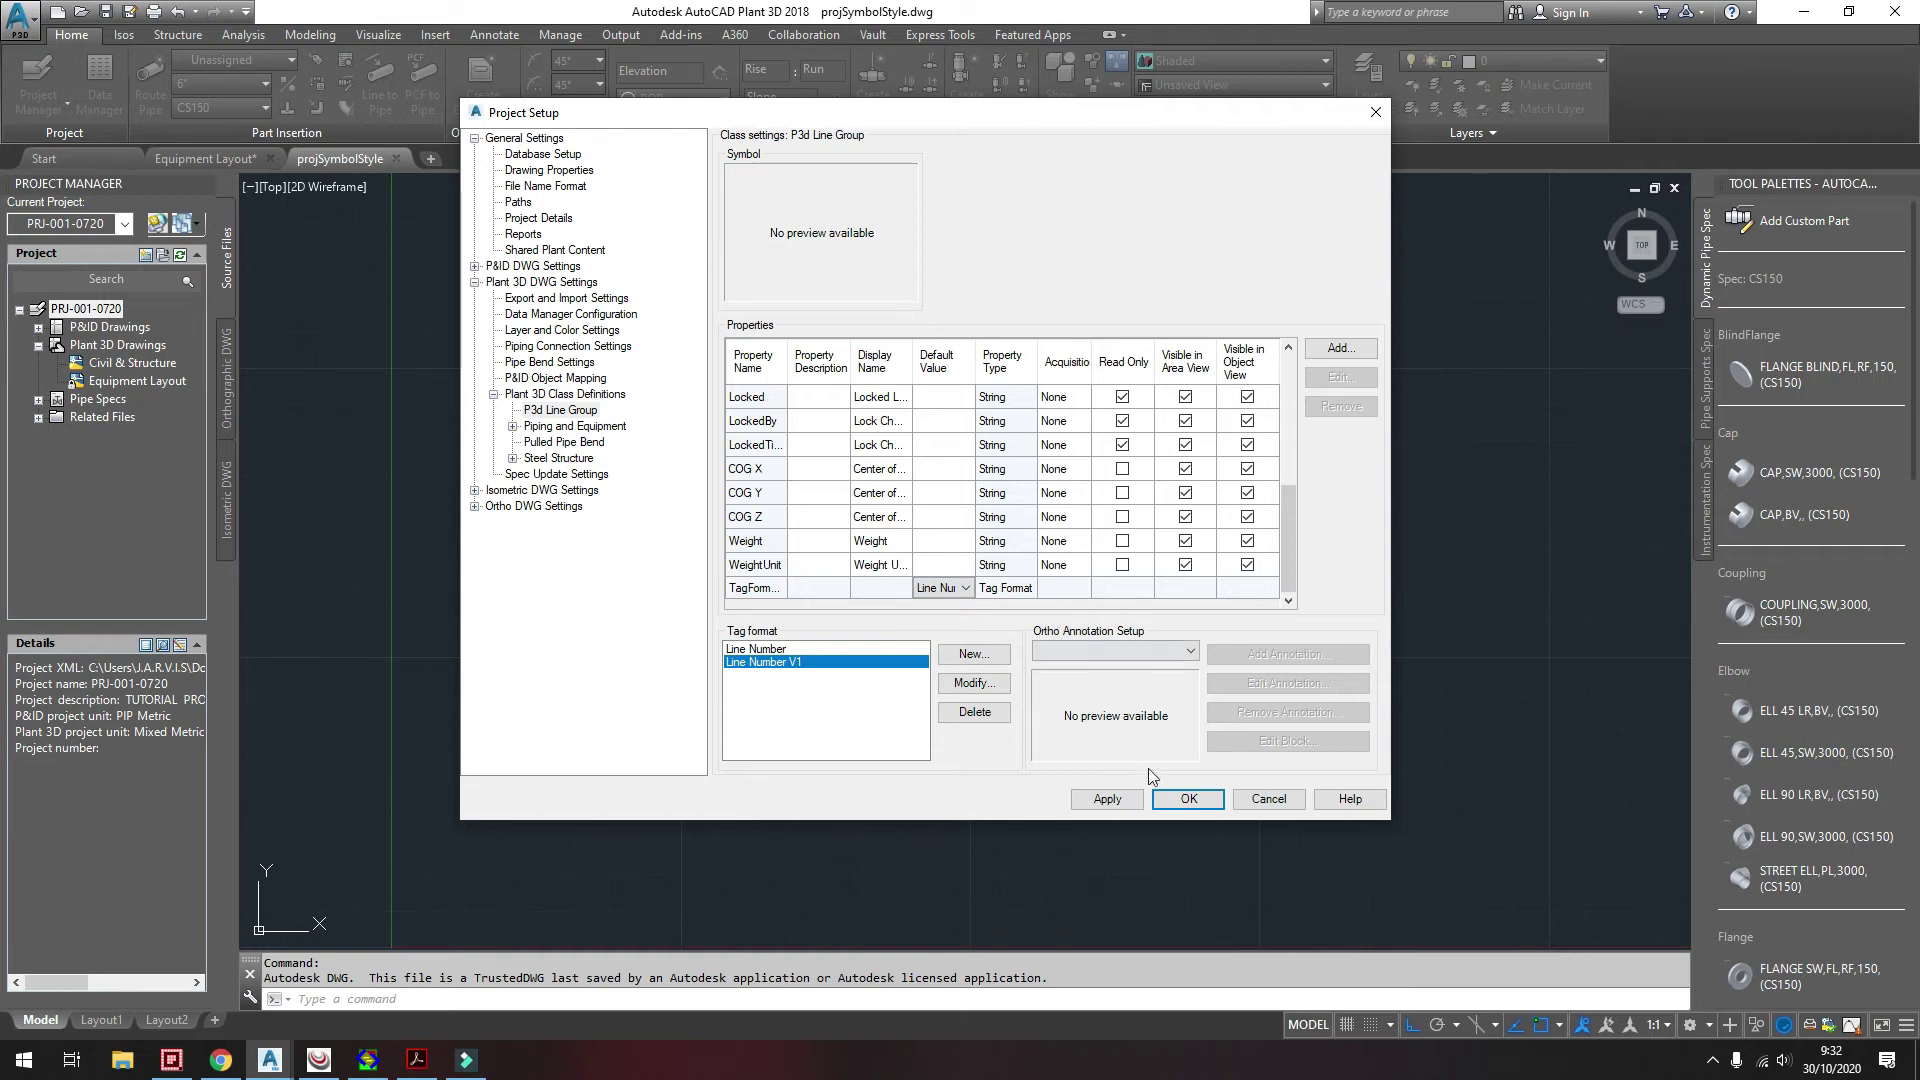
click(1186, 803)
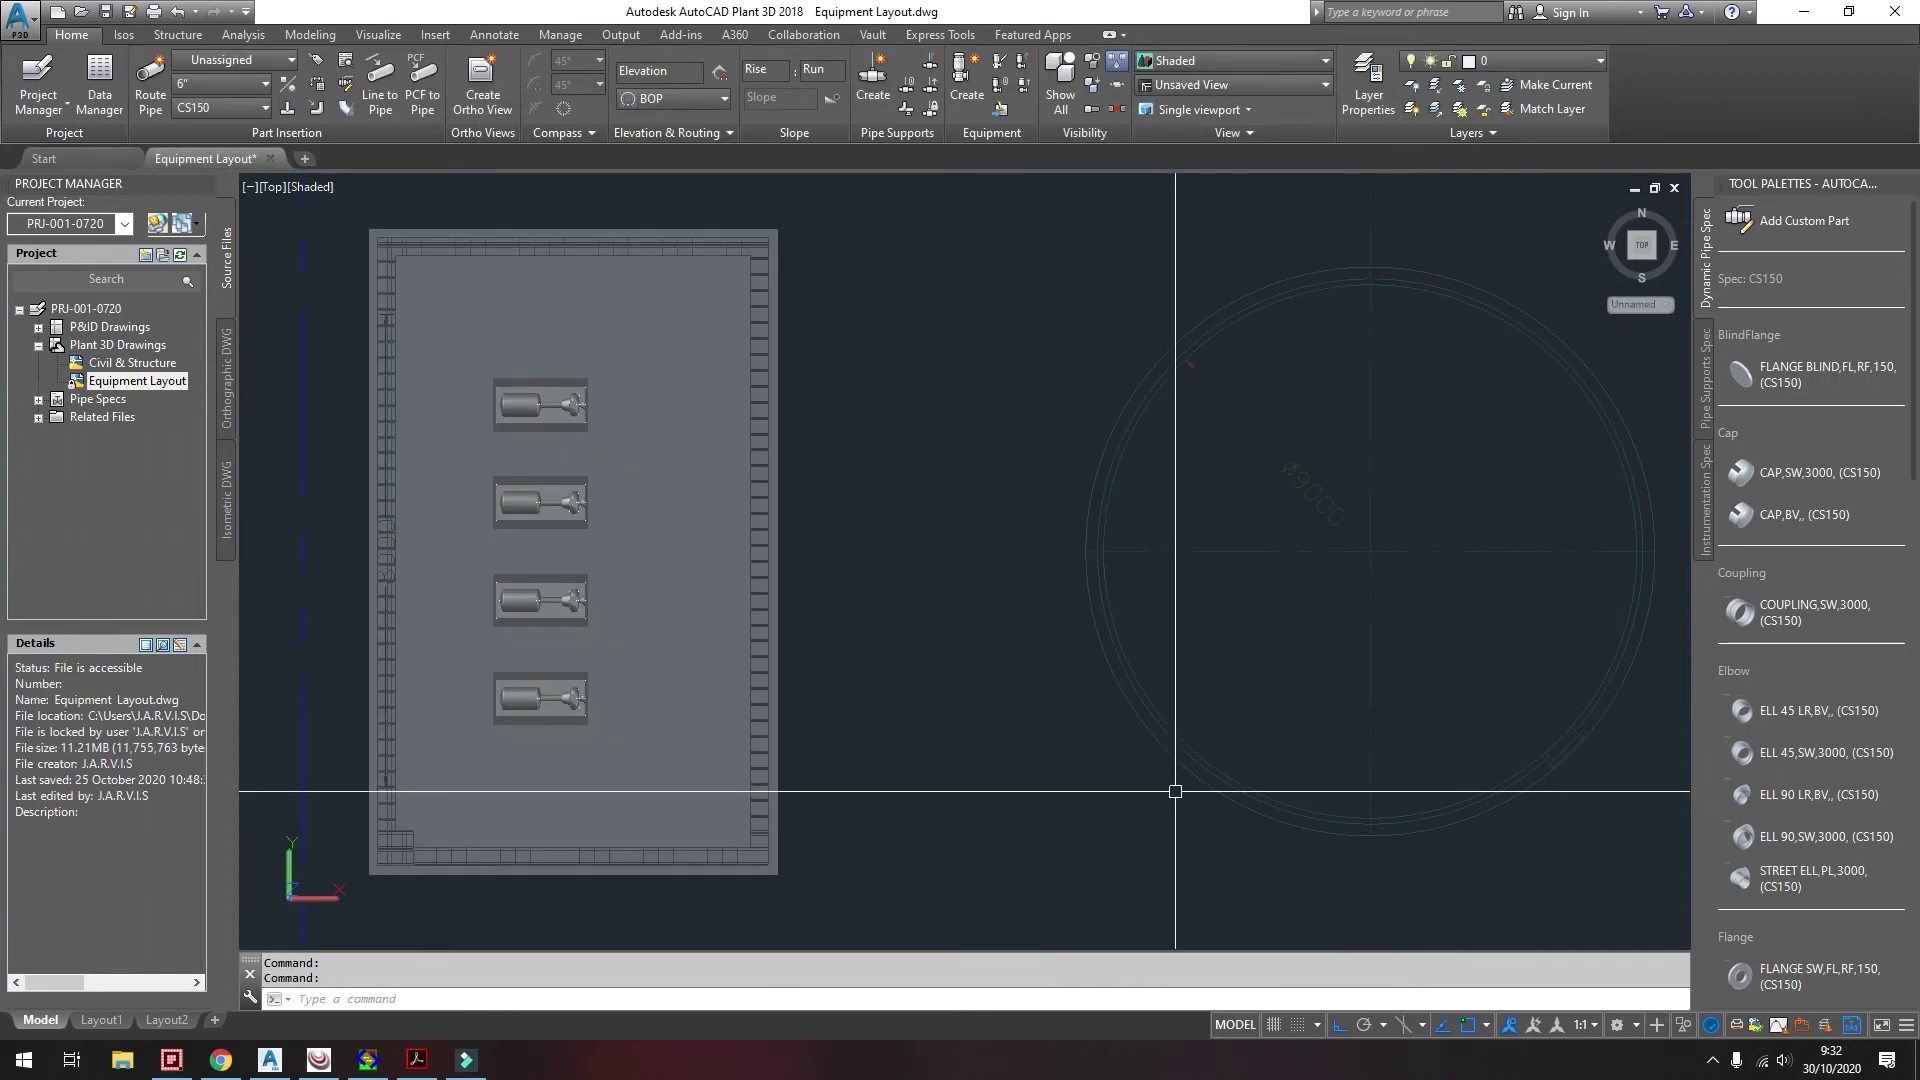
- Start a new line number with service FO - Fuel Oil, number 1001 and spec CS150
click(262, 62)
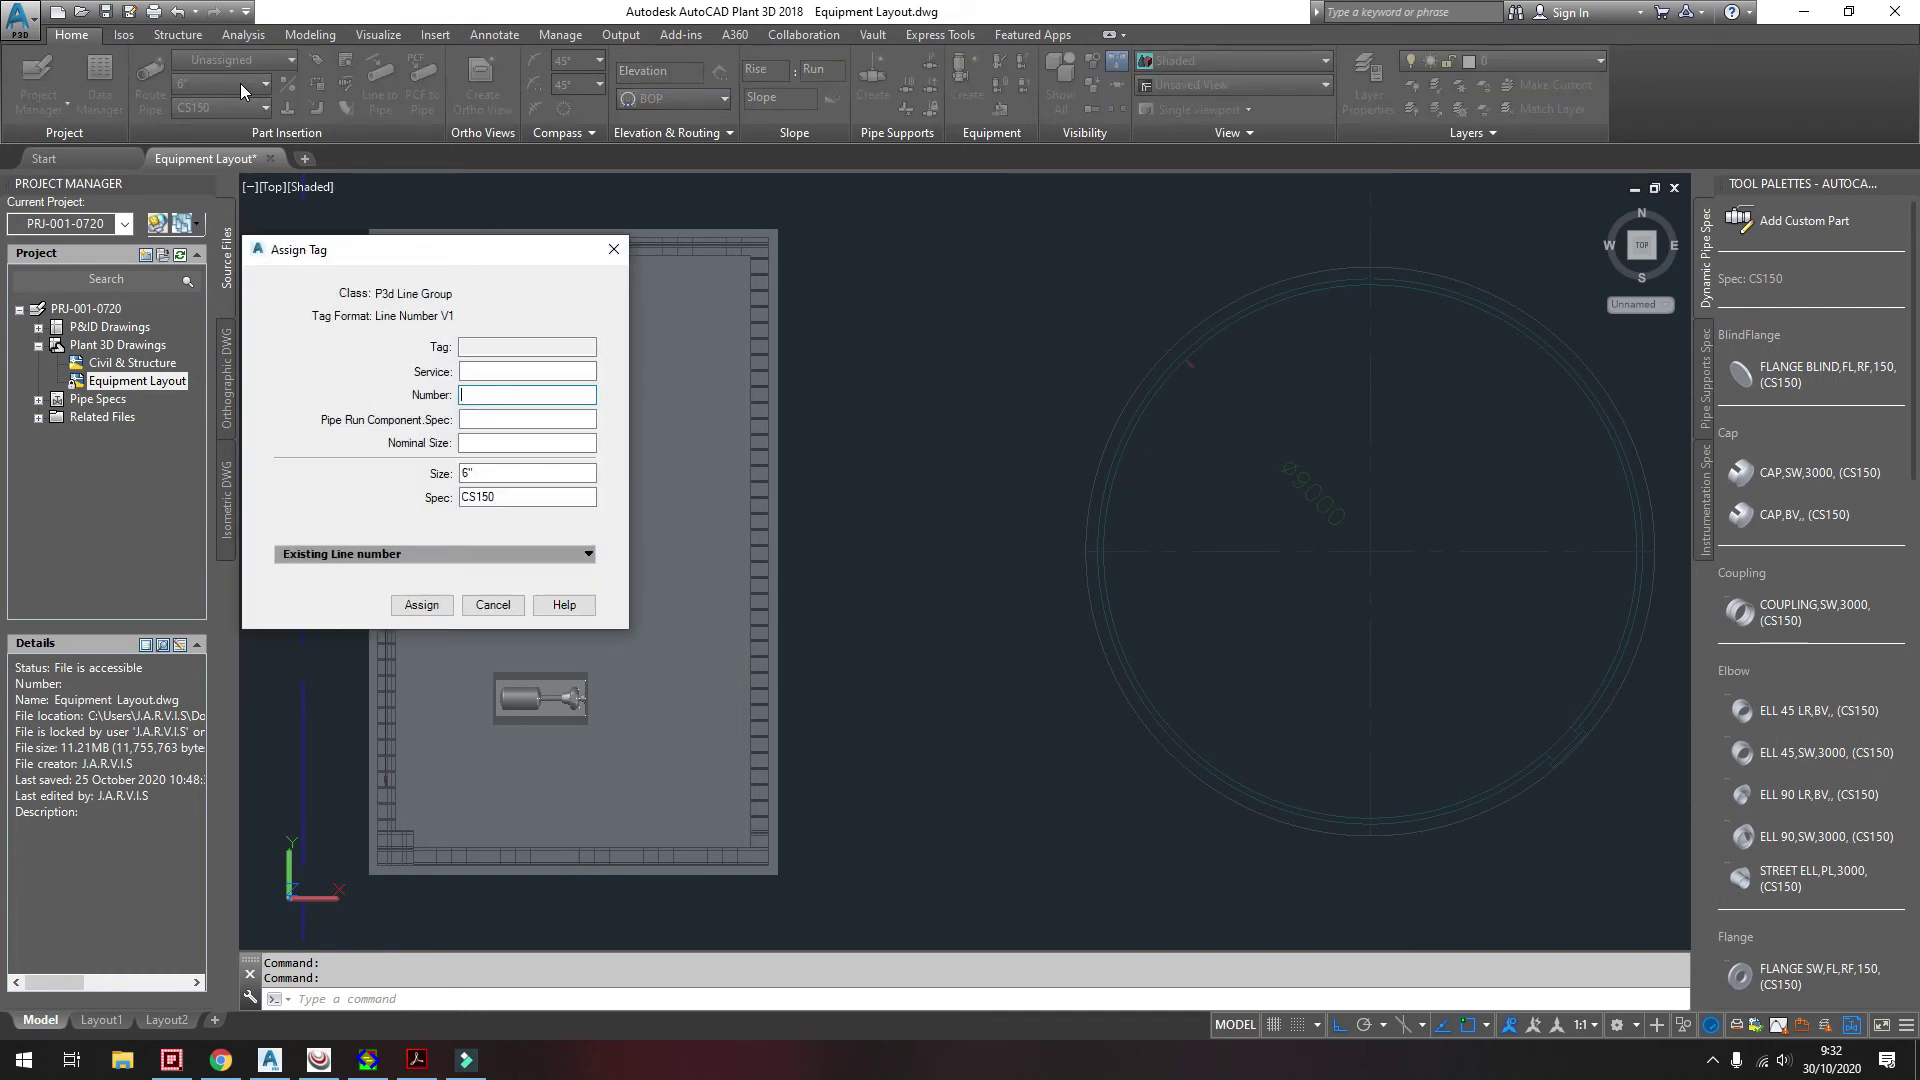
click(495, 372)
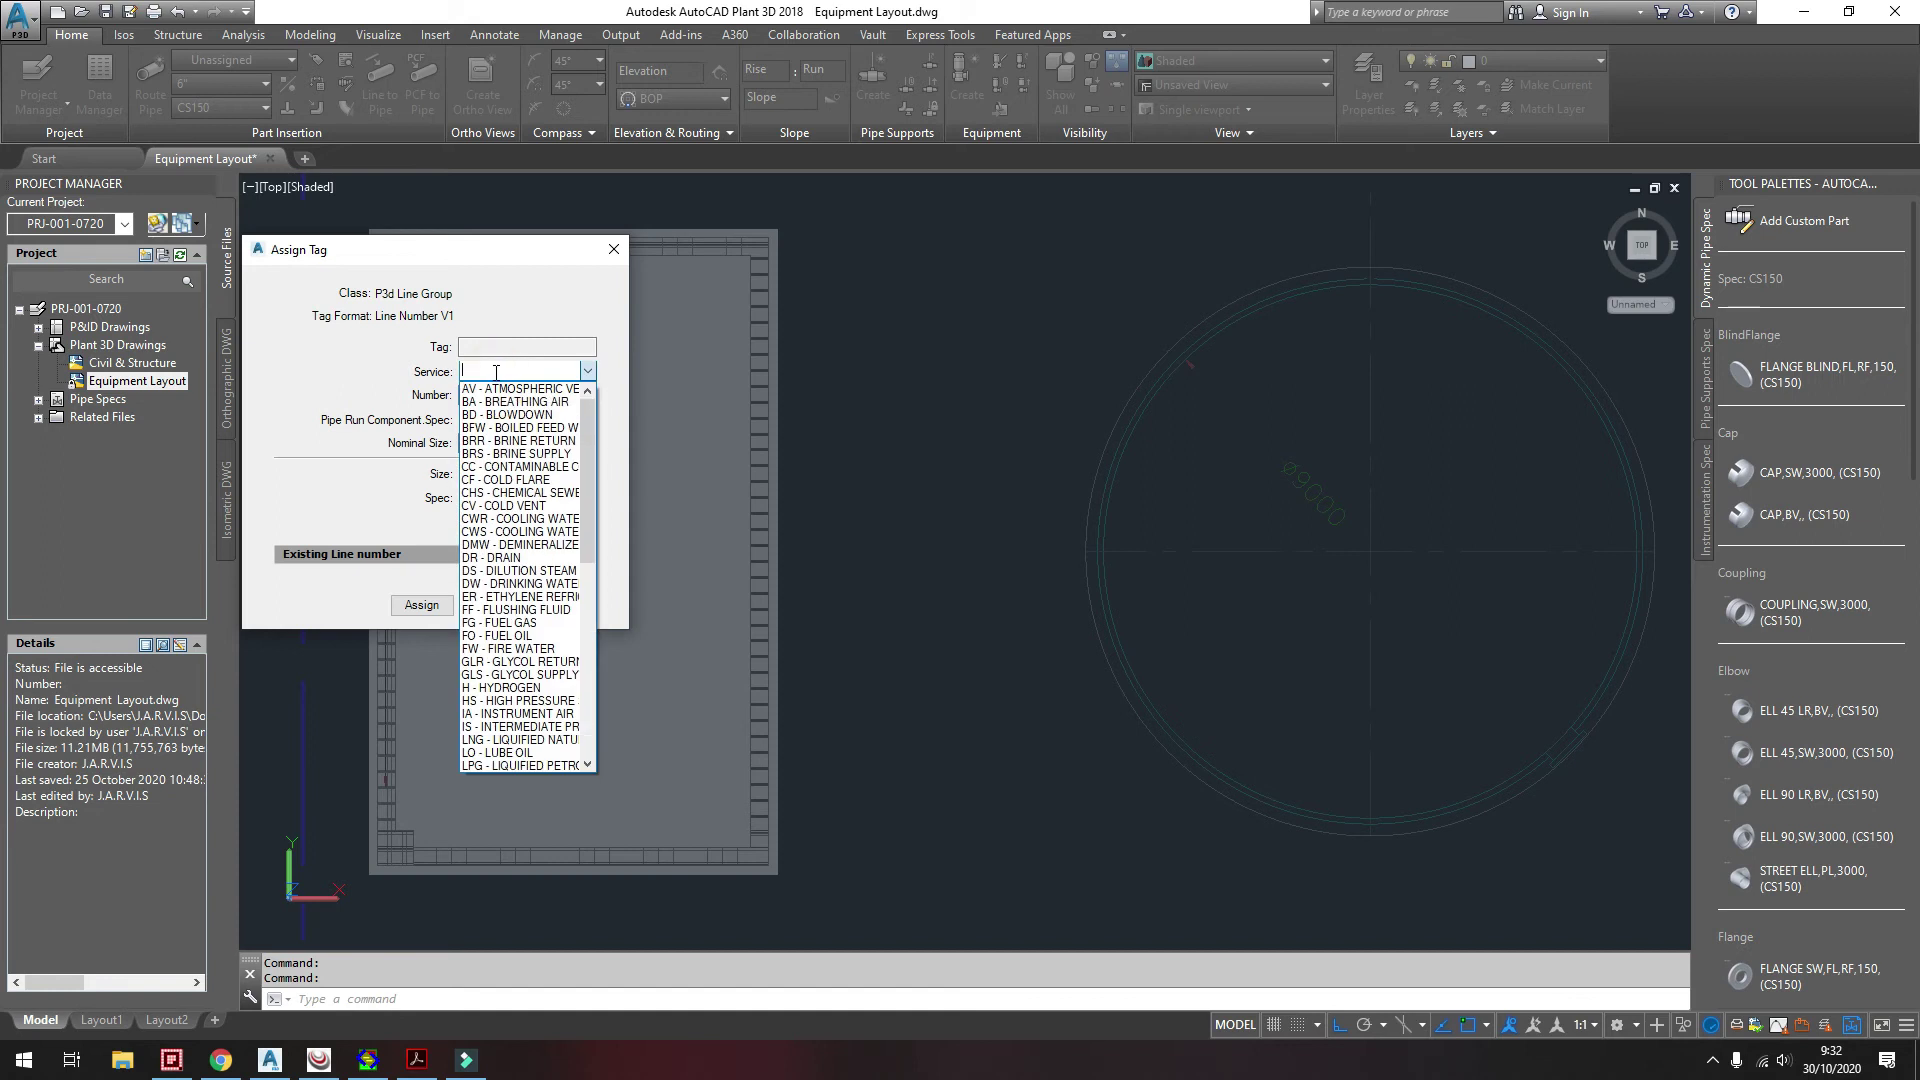
click(505, 634)
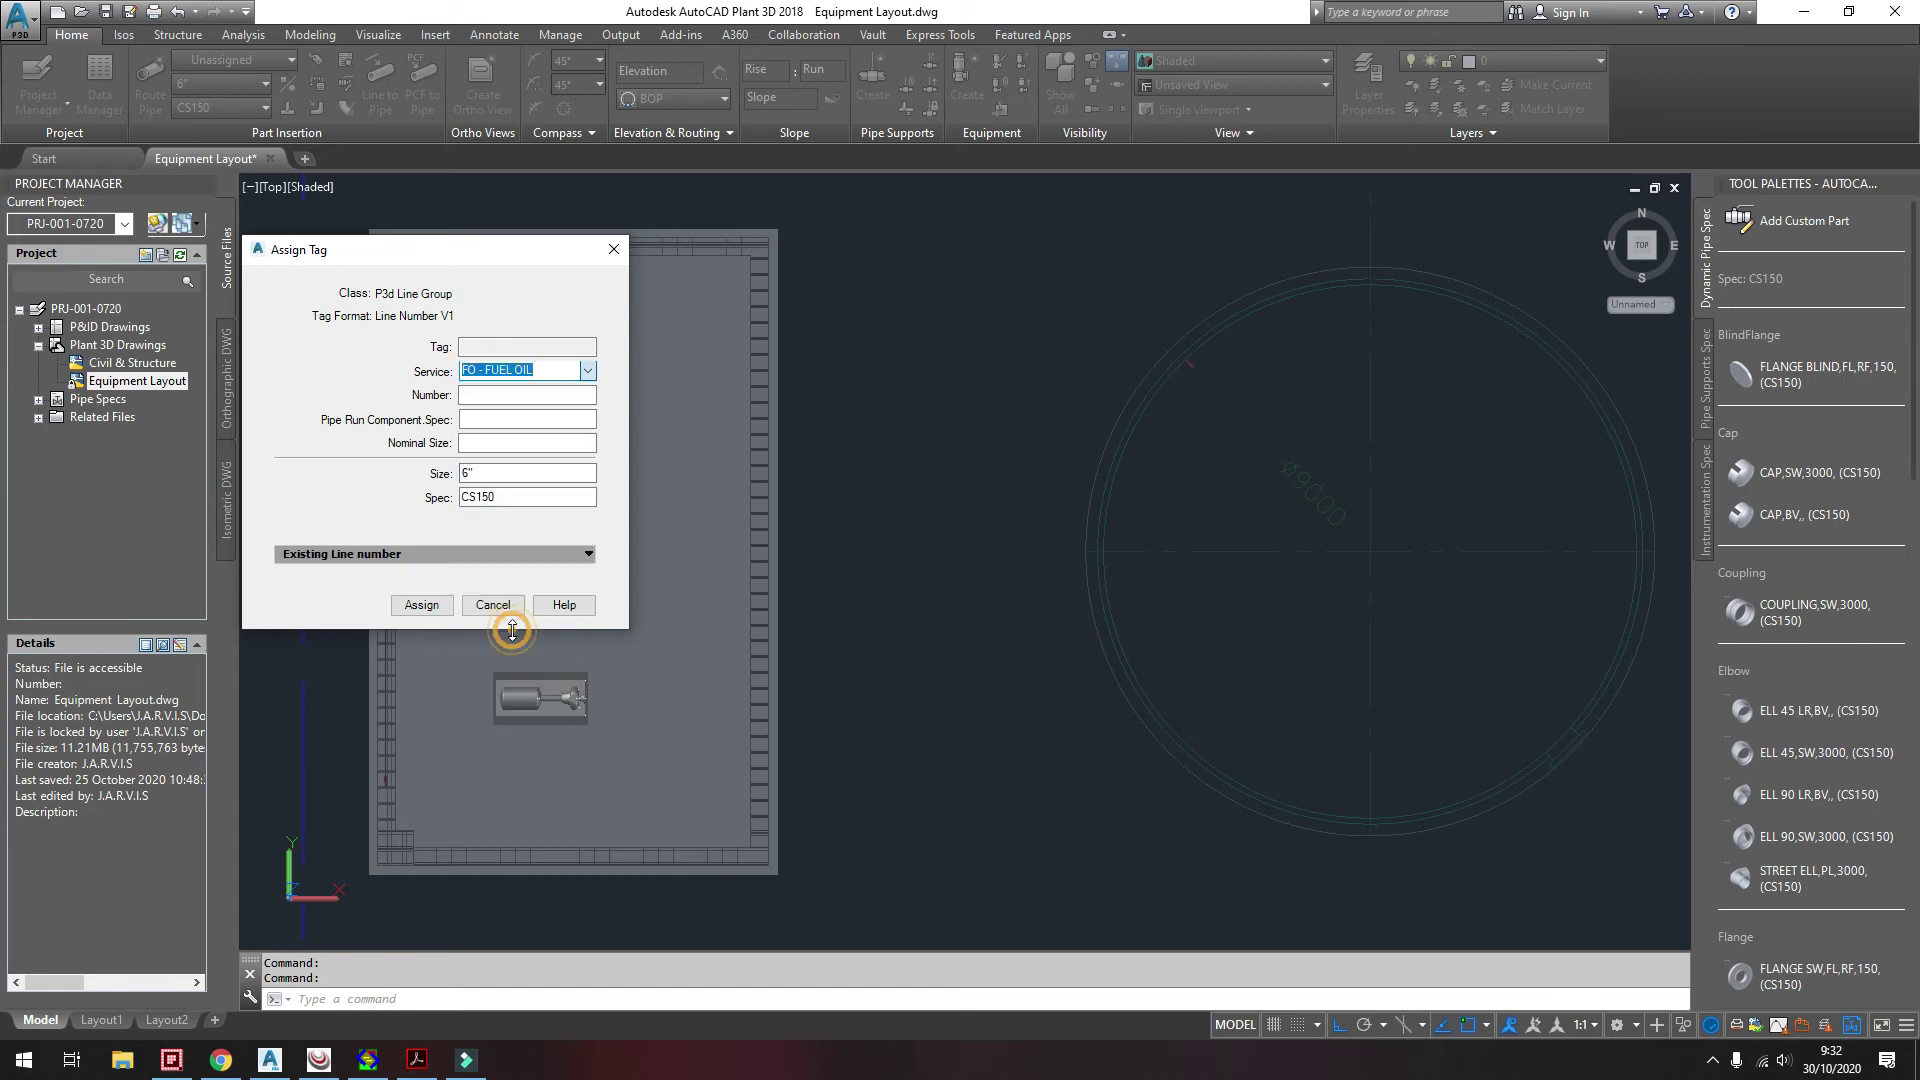
click(508, 397)
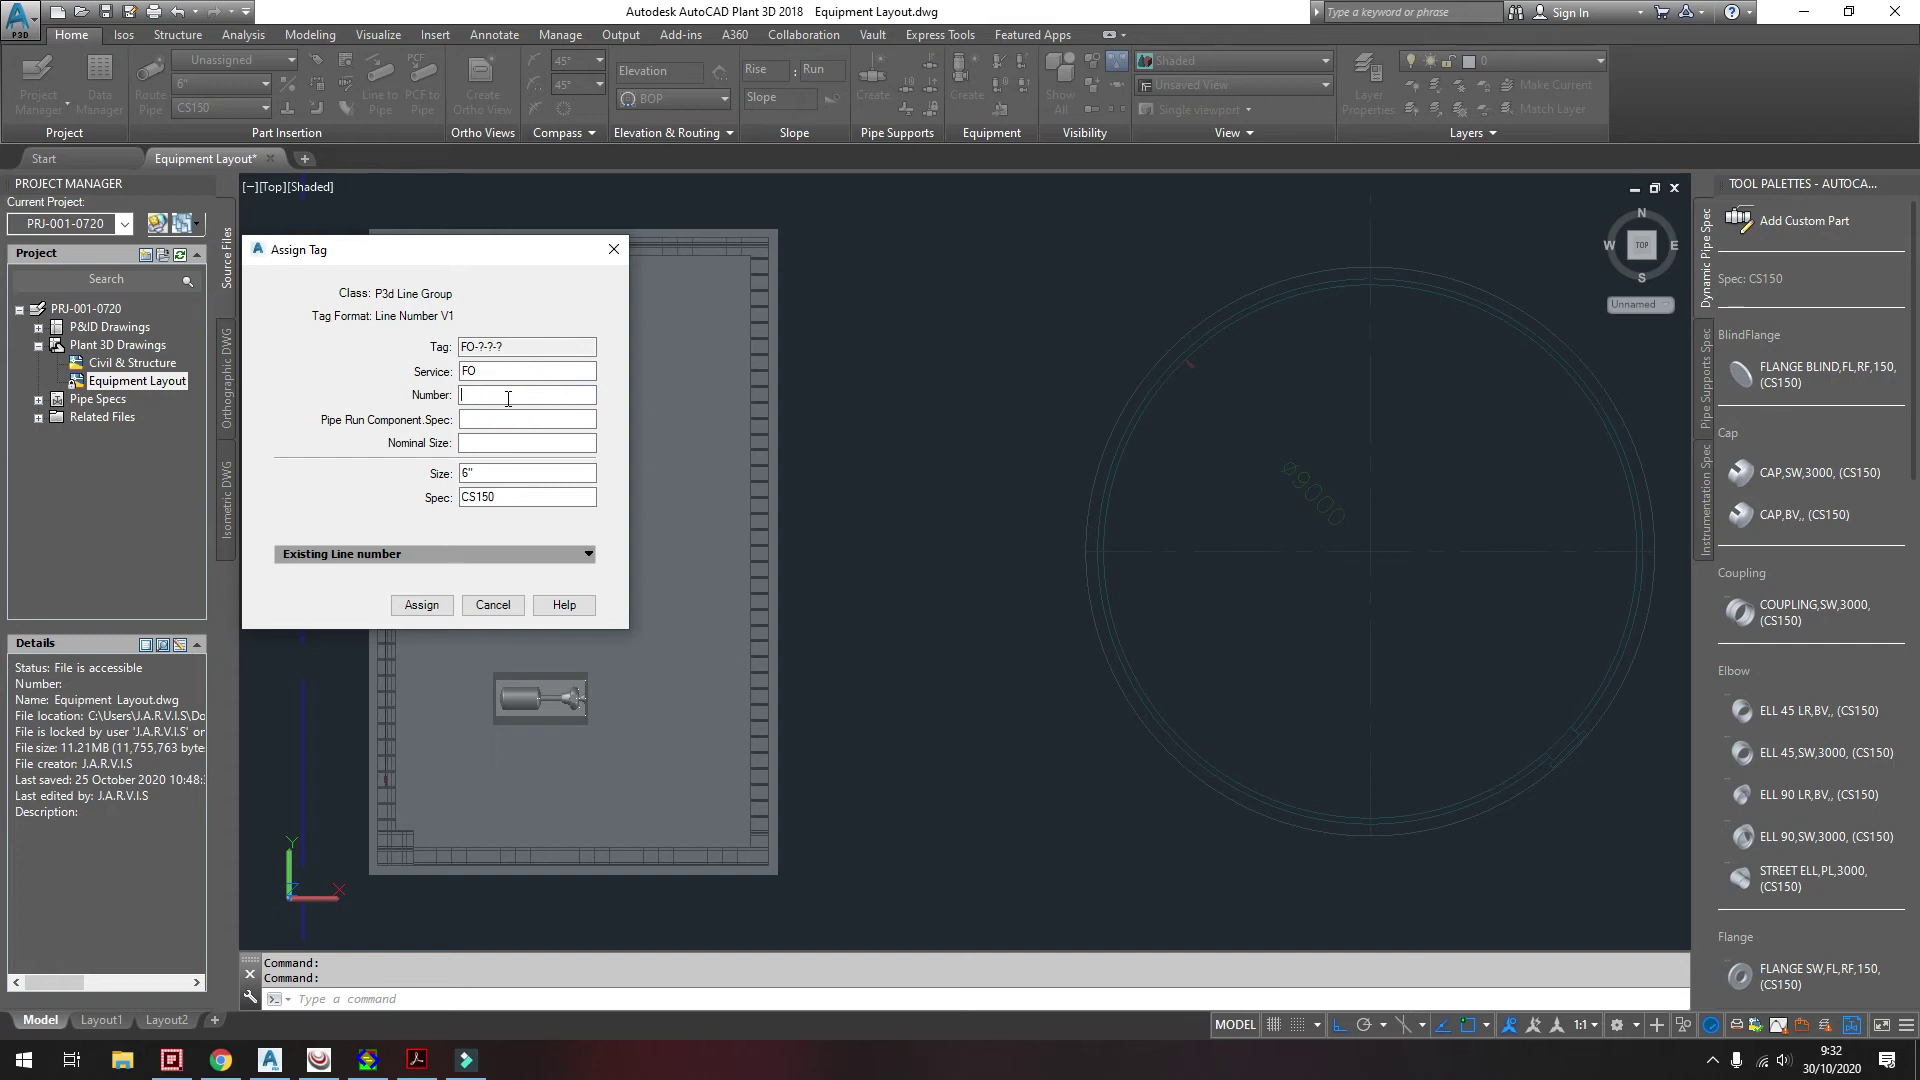
text(1001)
click(518, 417)
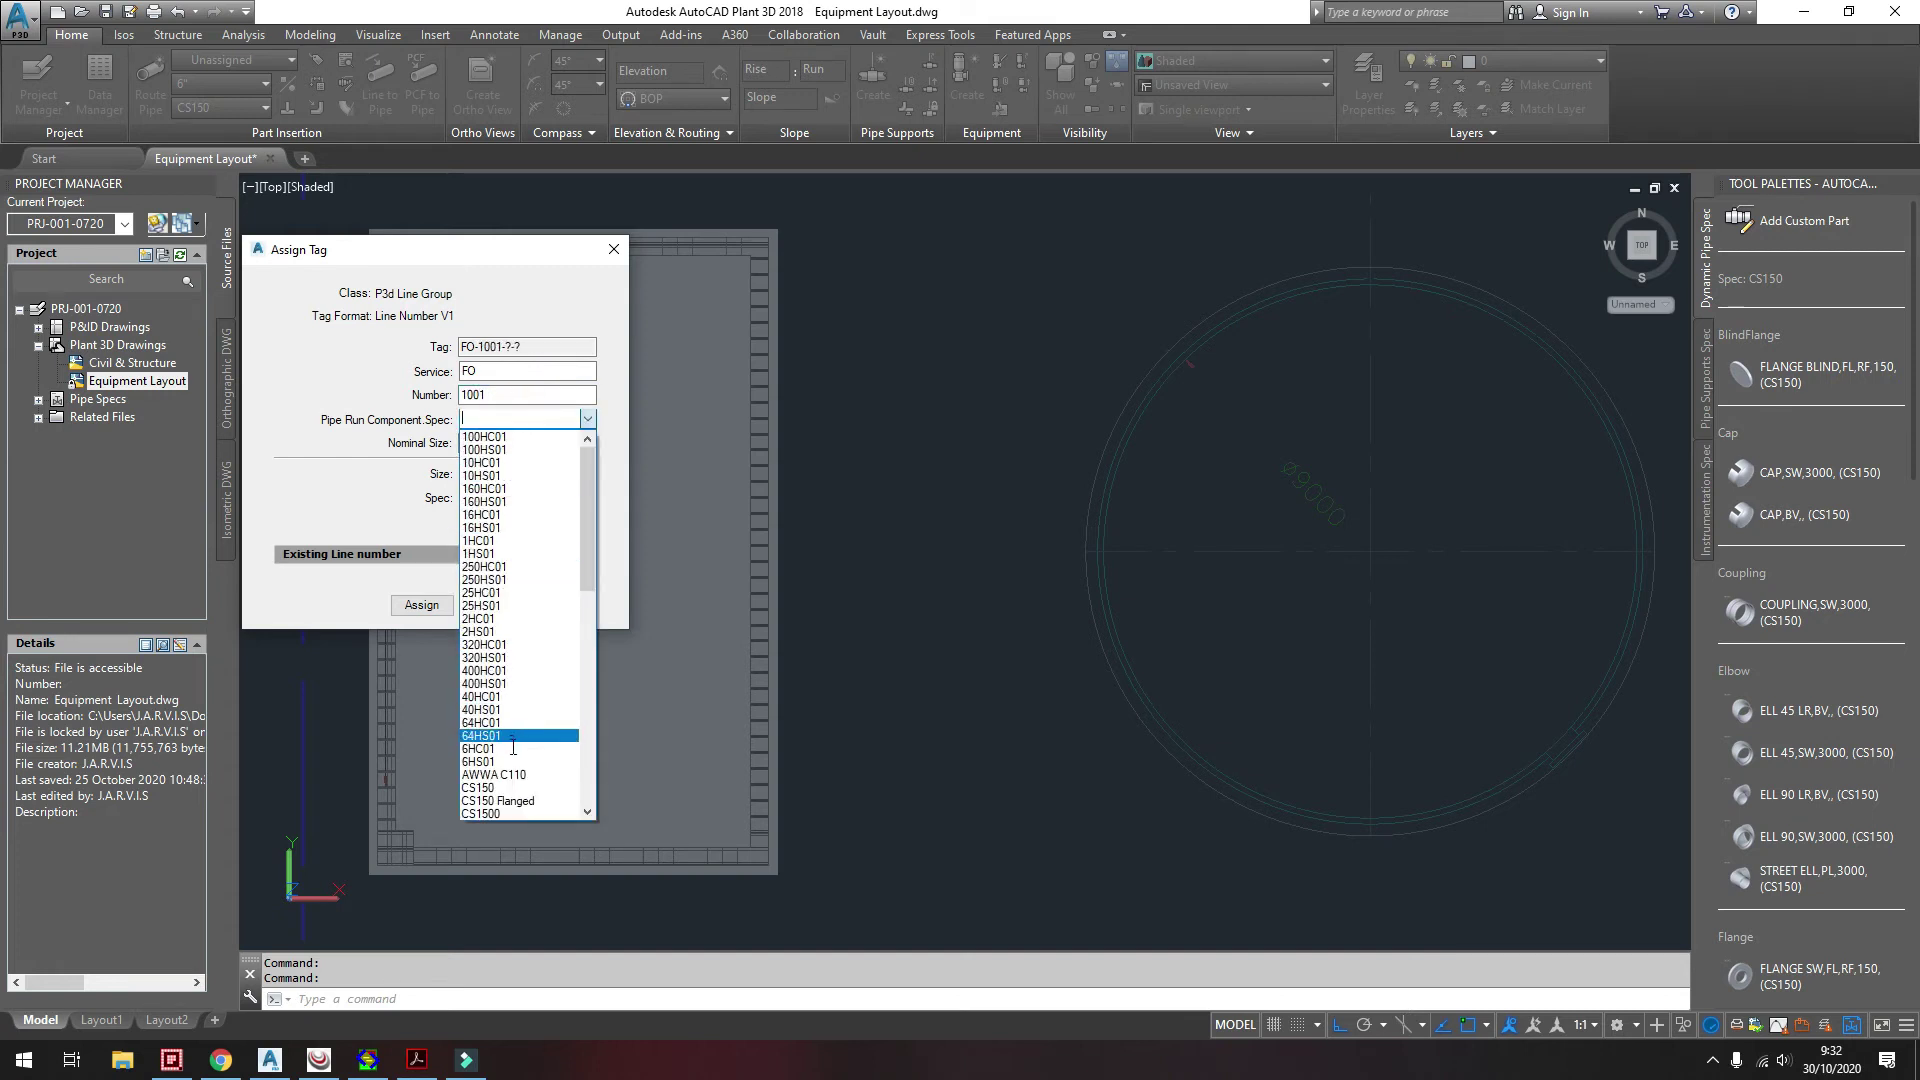
click(490, 787)
- Keep nominal size 6" and spec CS150, then assign FO-1001-CS150-6"
click(485, 444)
text(6")
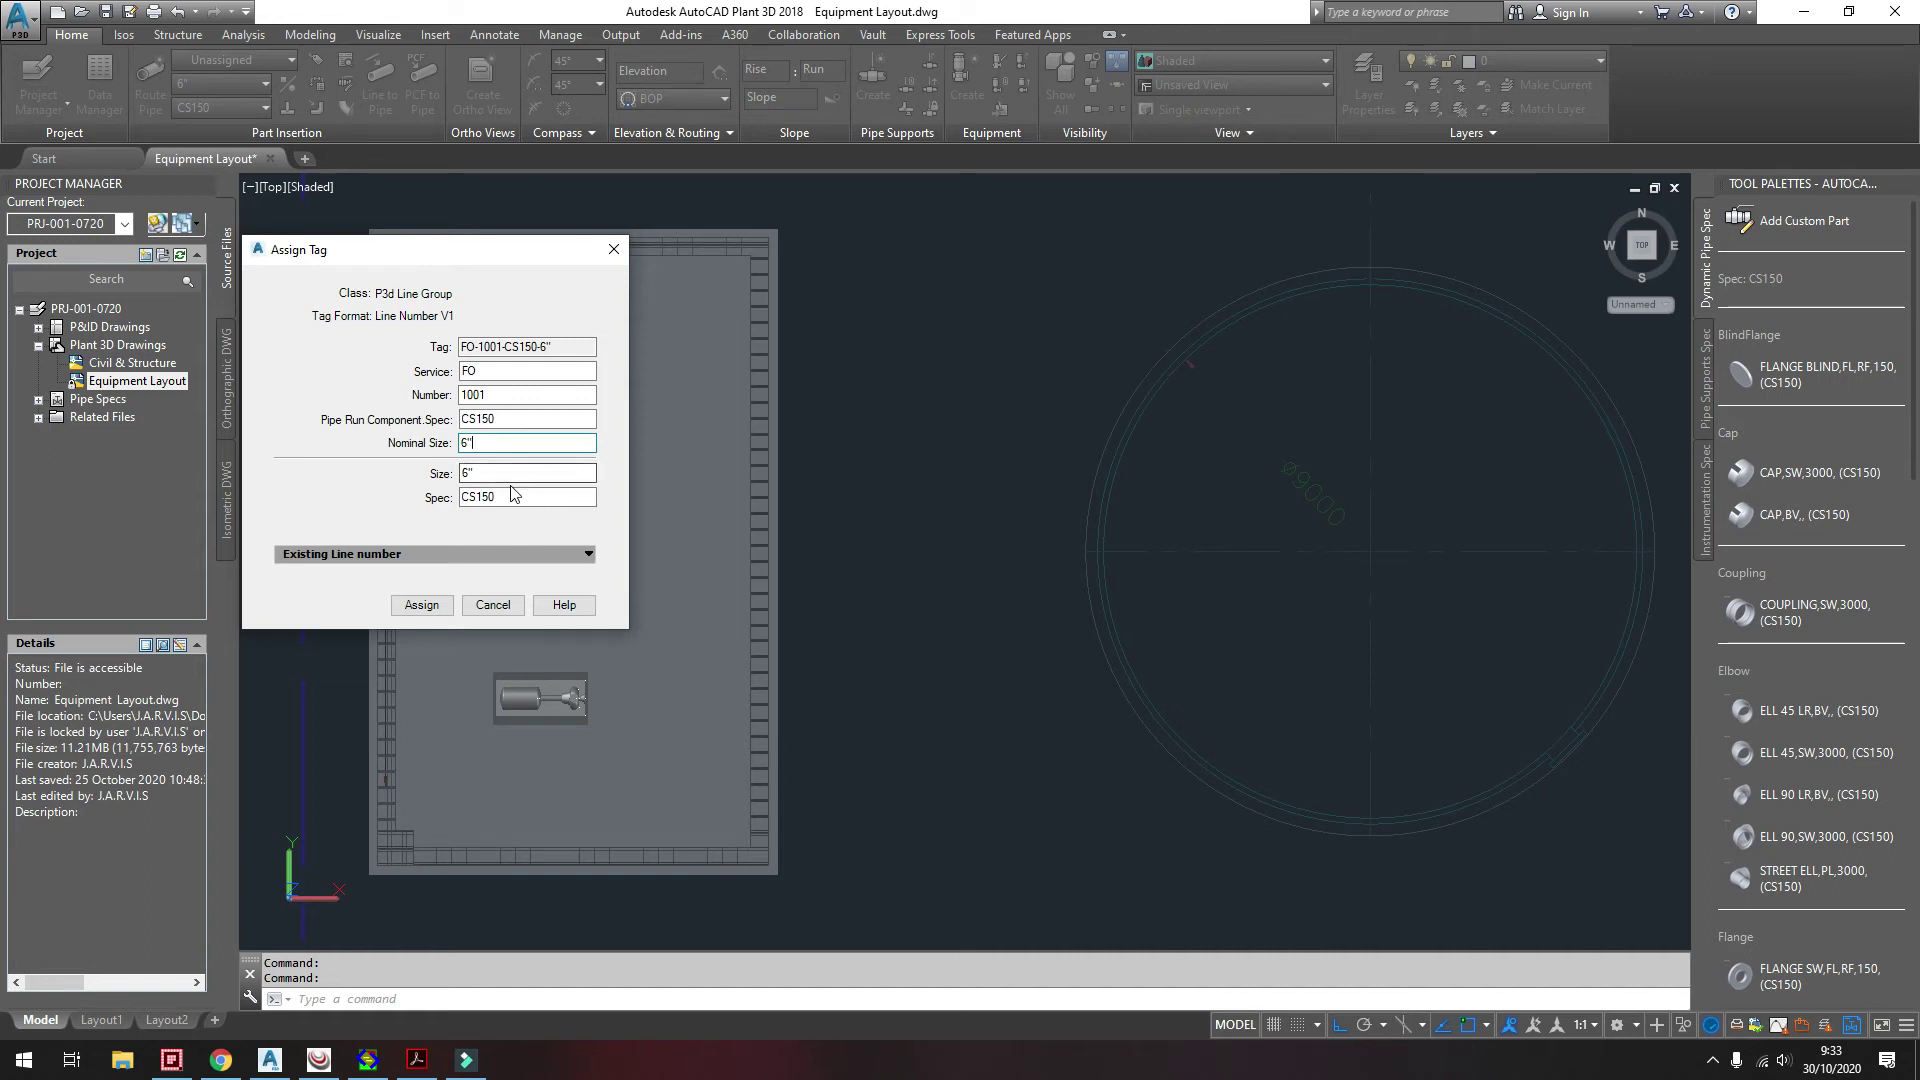
click(539, 474)
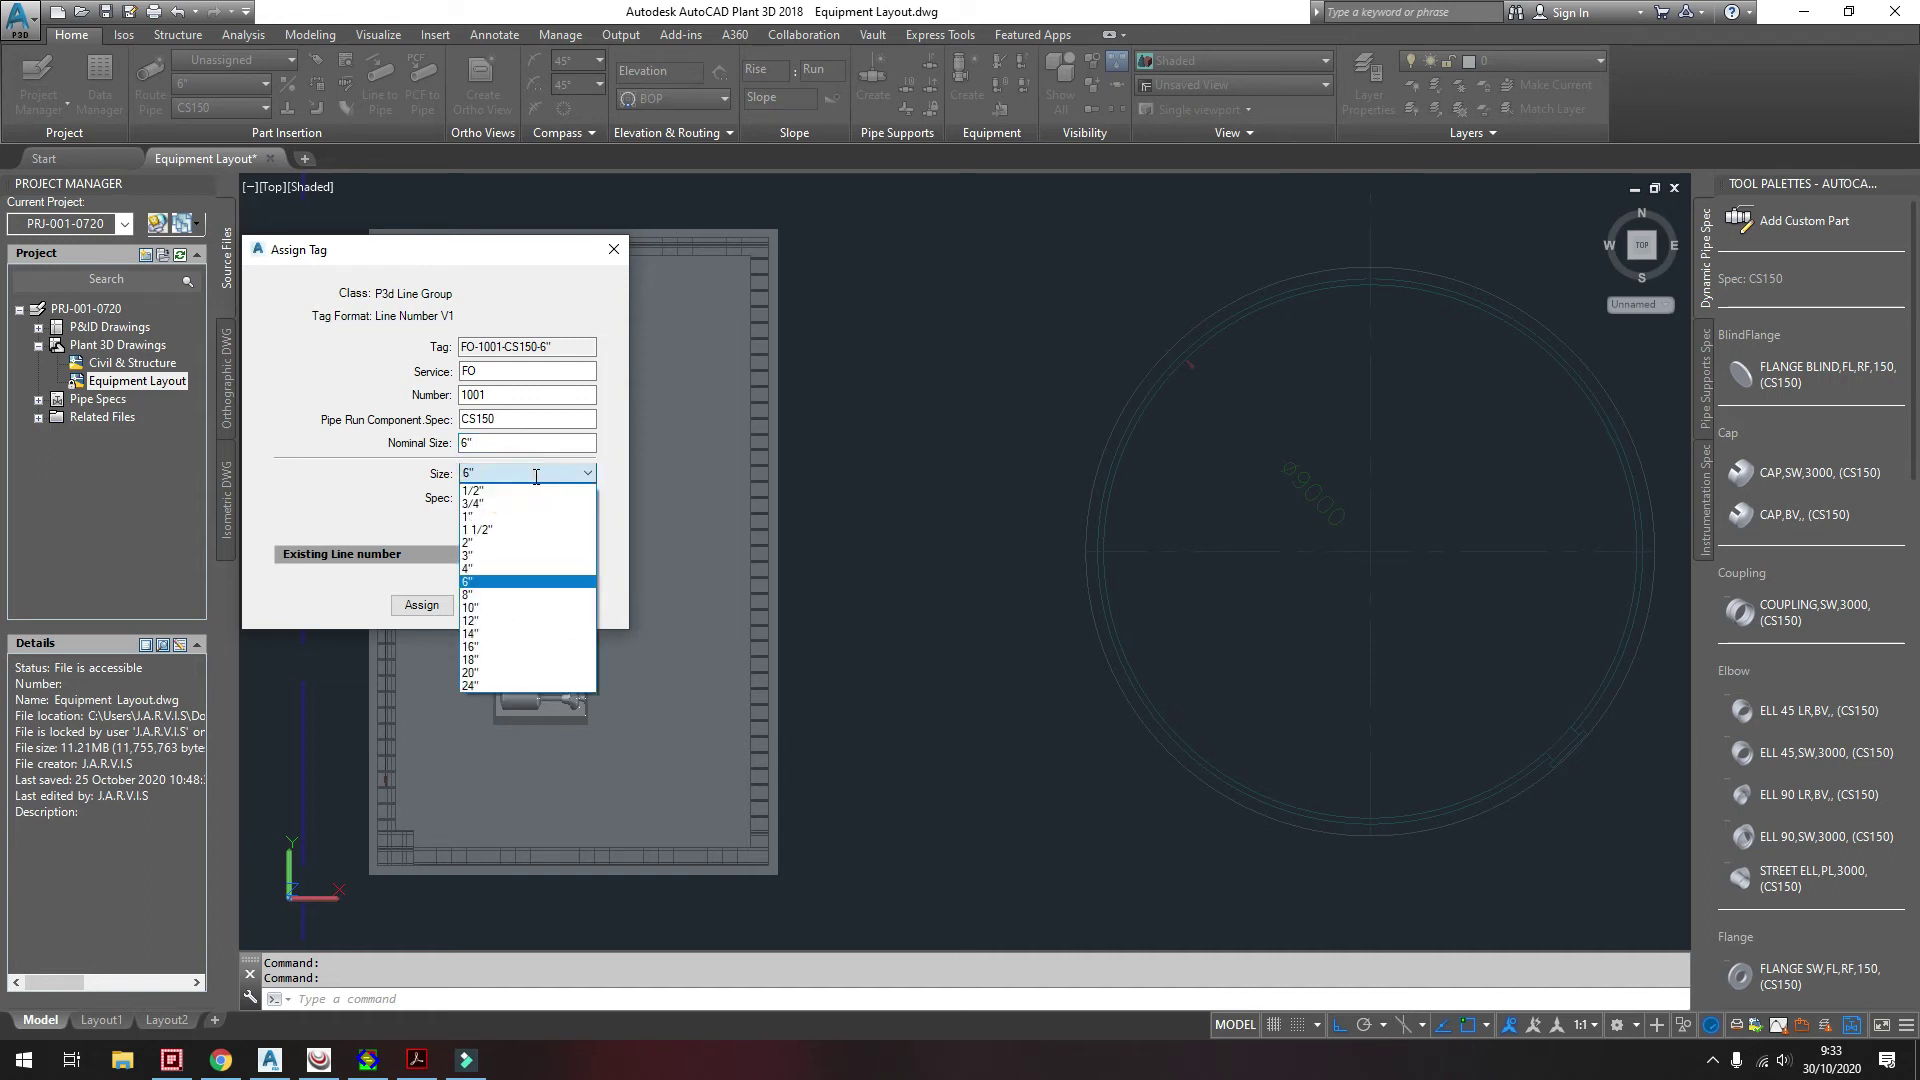
click(545, 484)
click(494, 499)
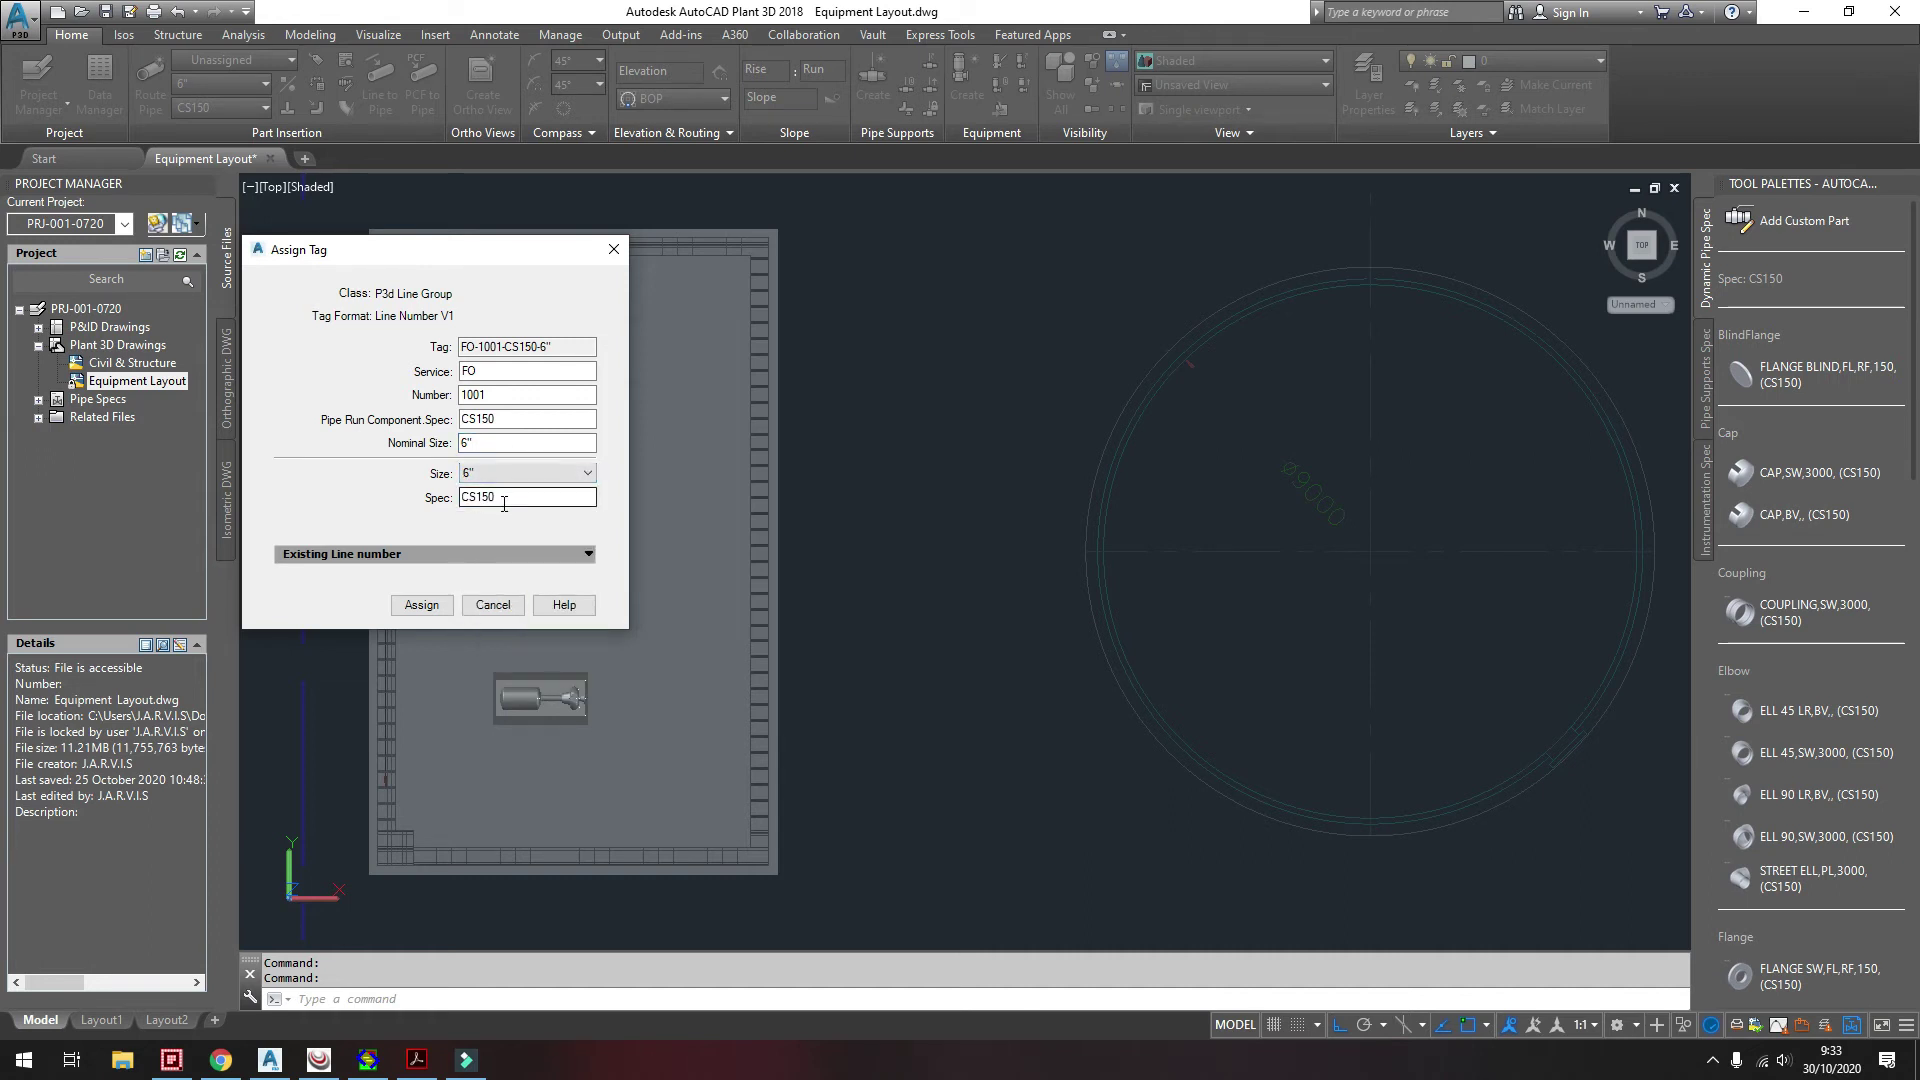
click(504, 502)
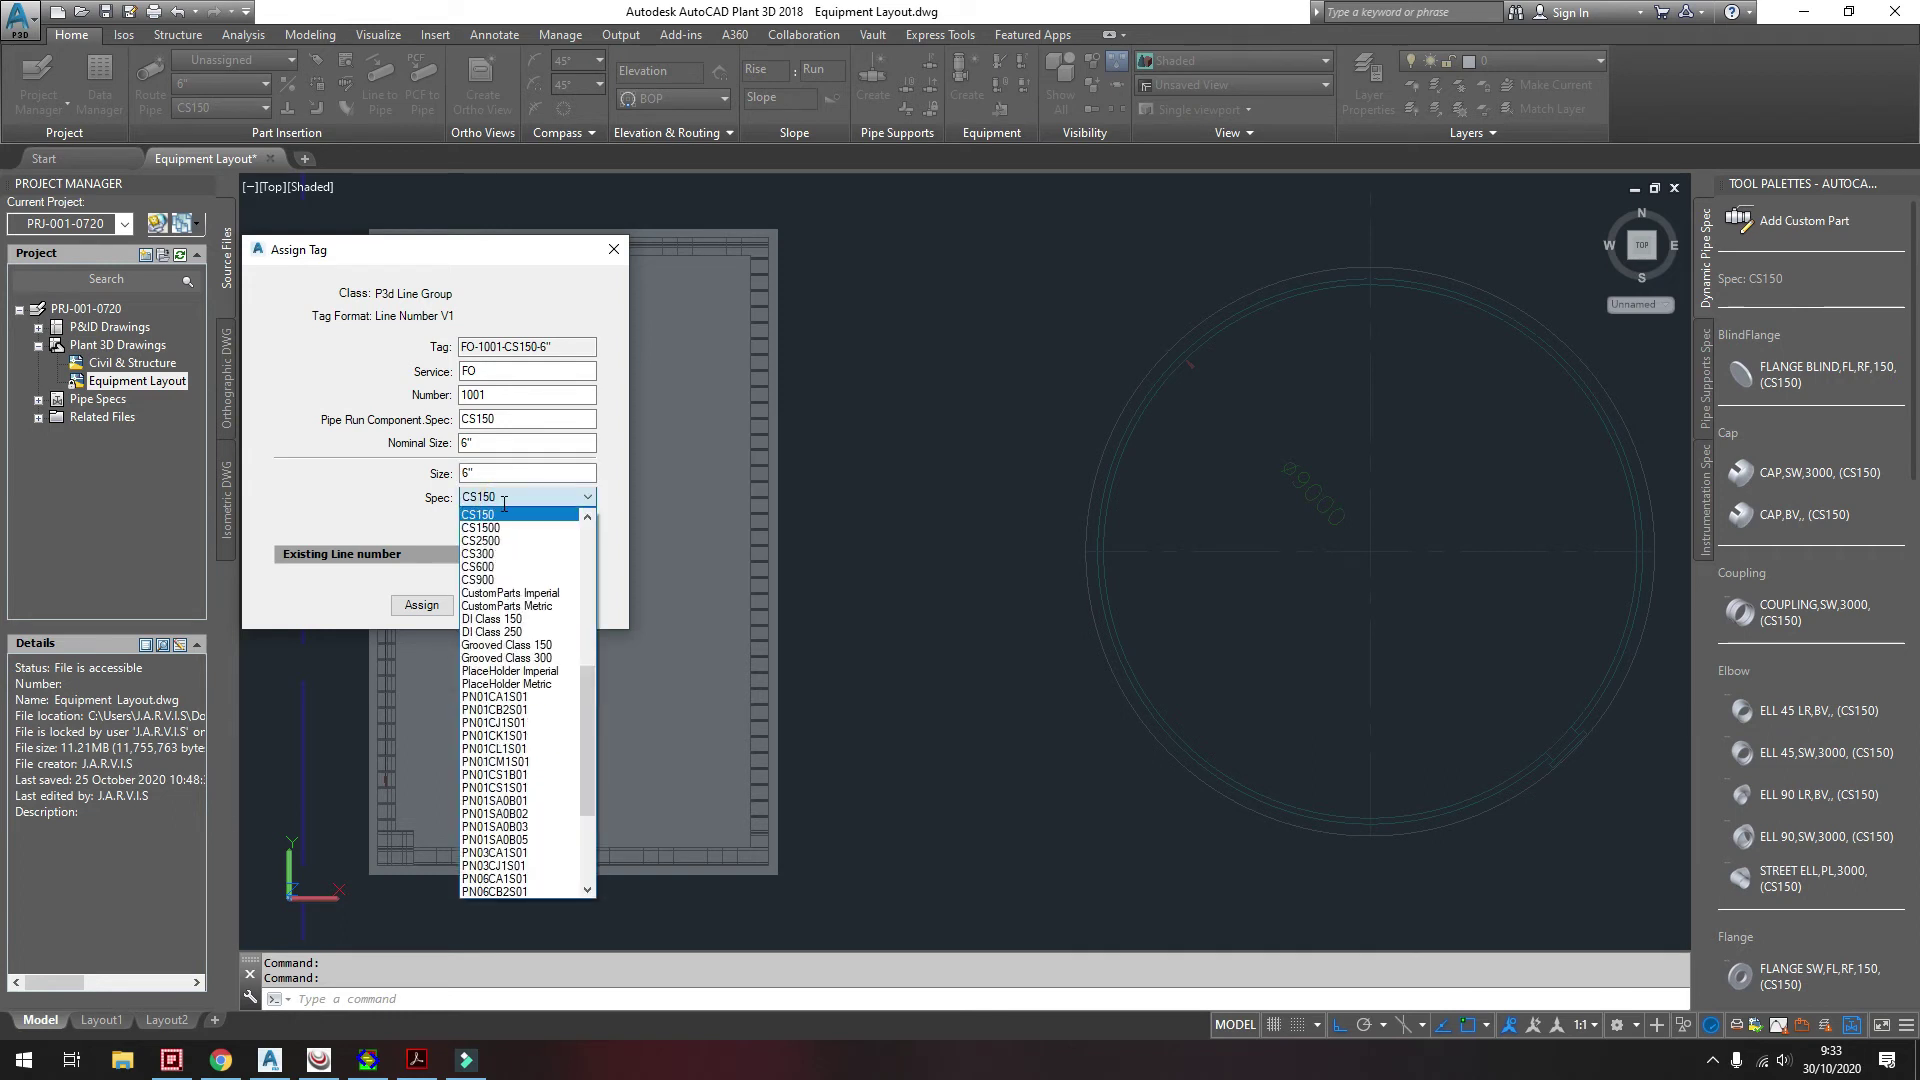
click(504, 503)
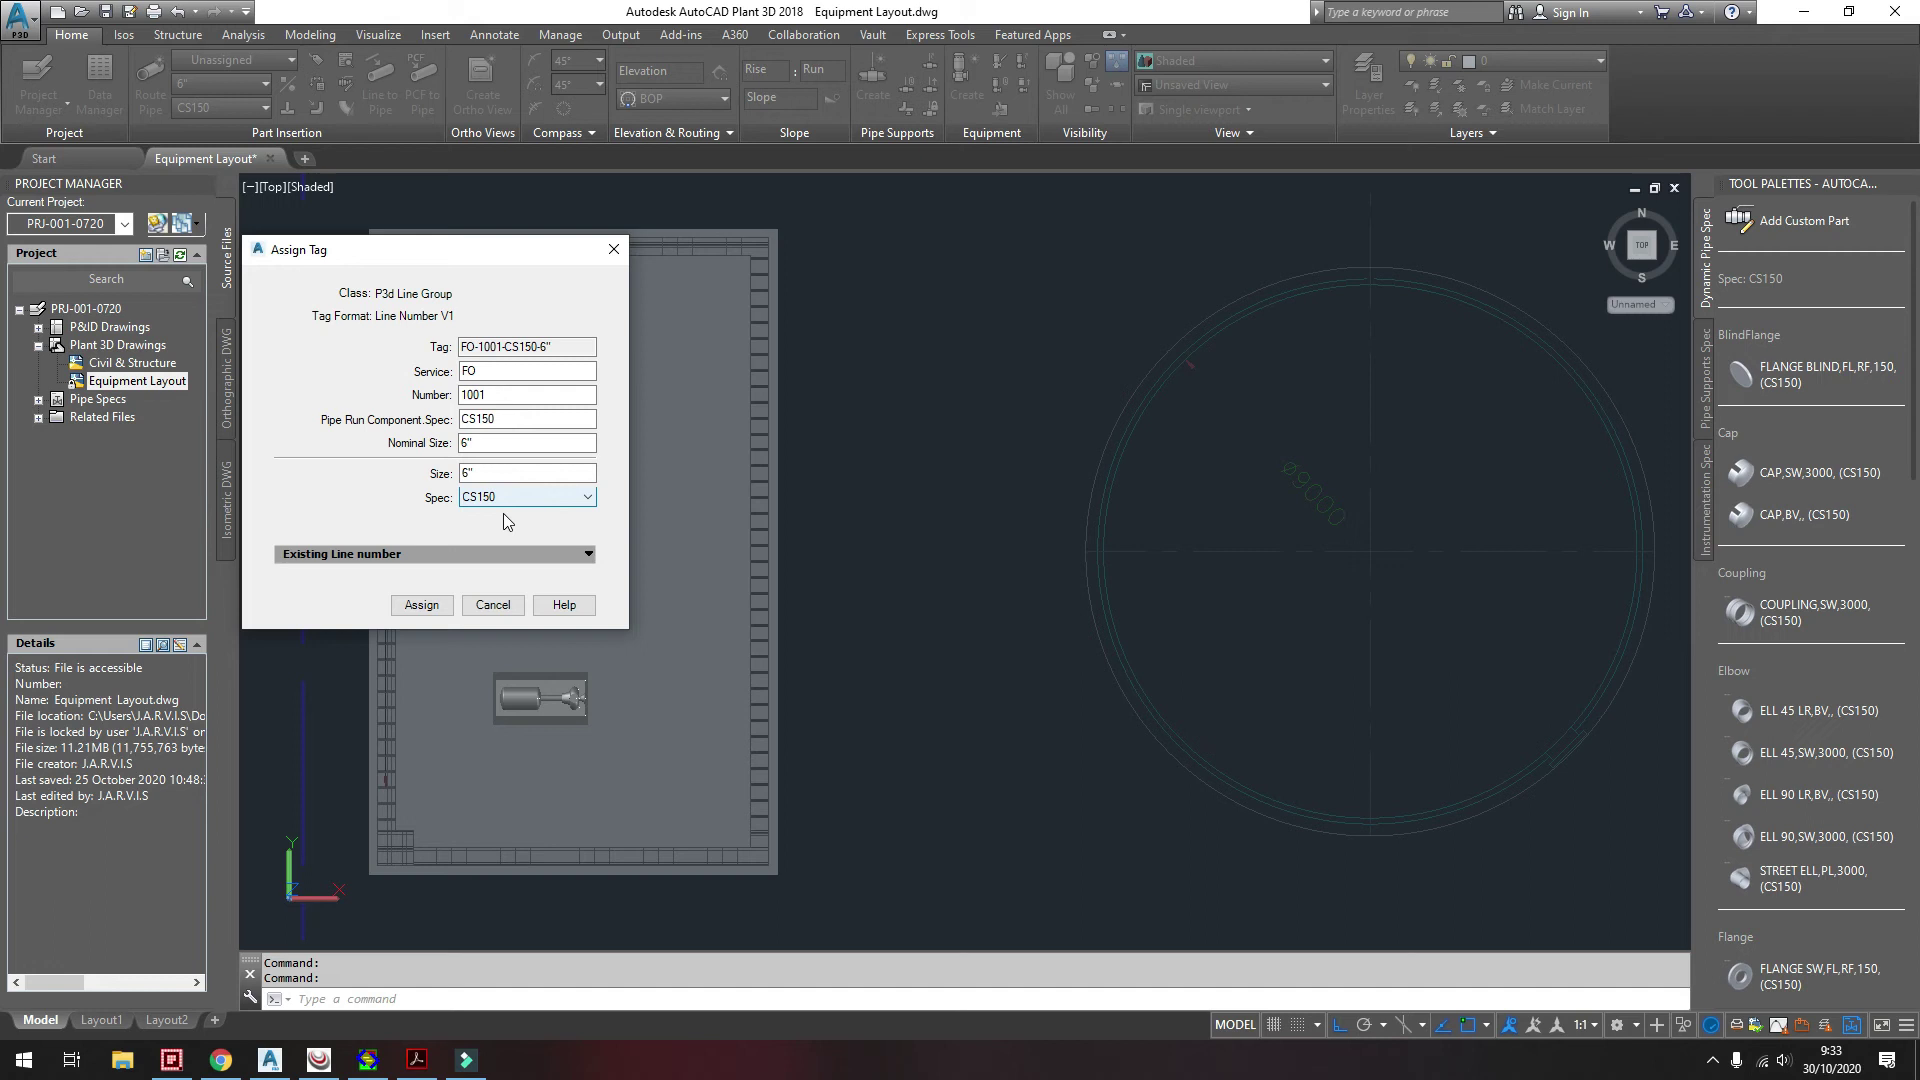
click(444, 612)
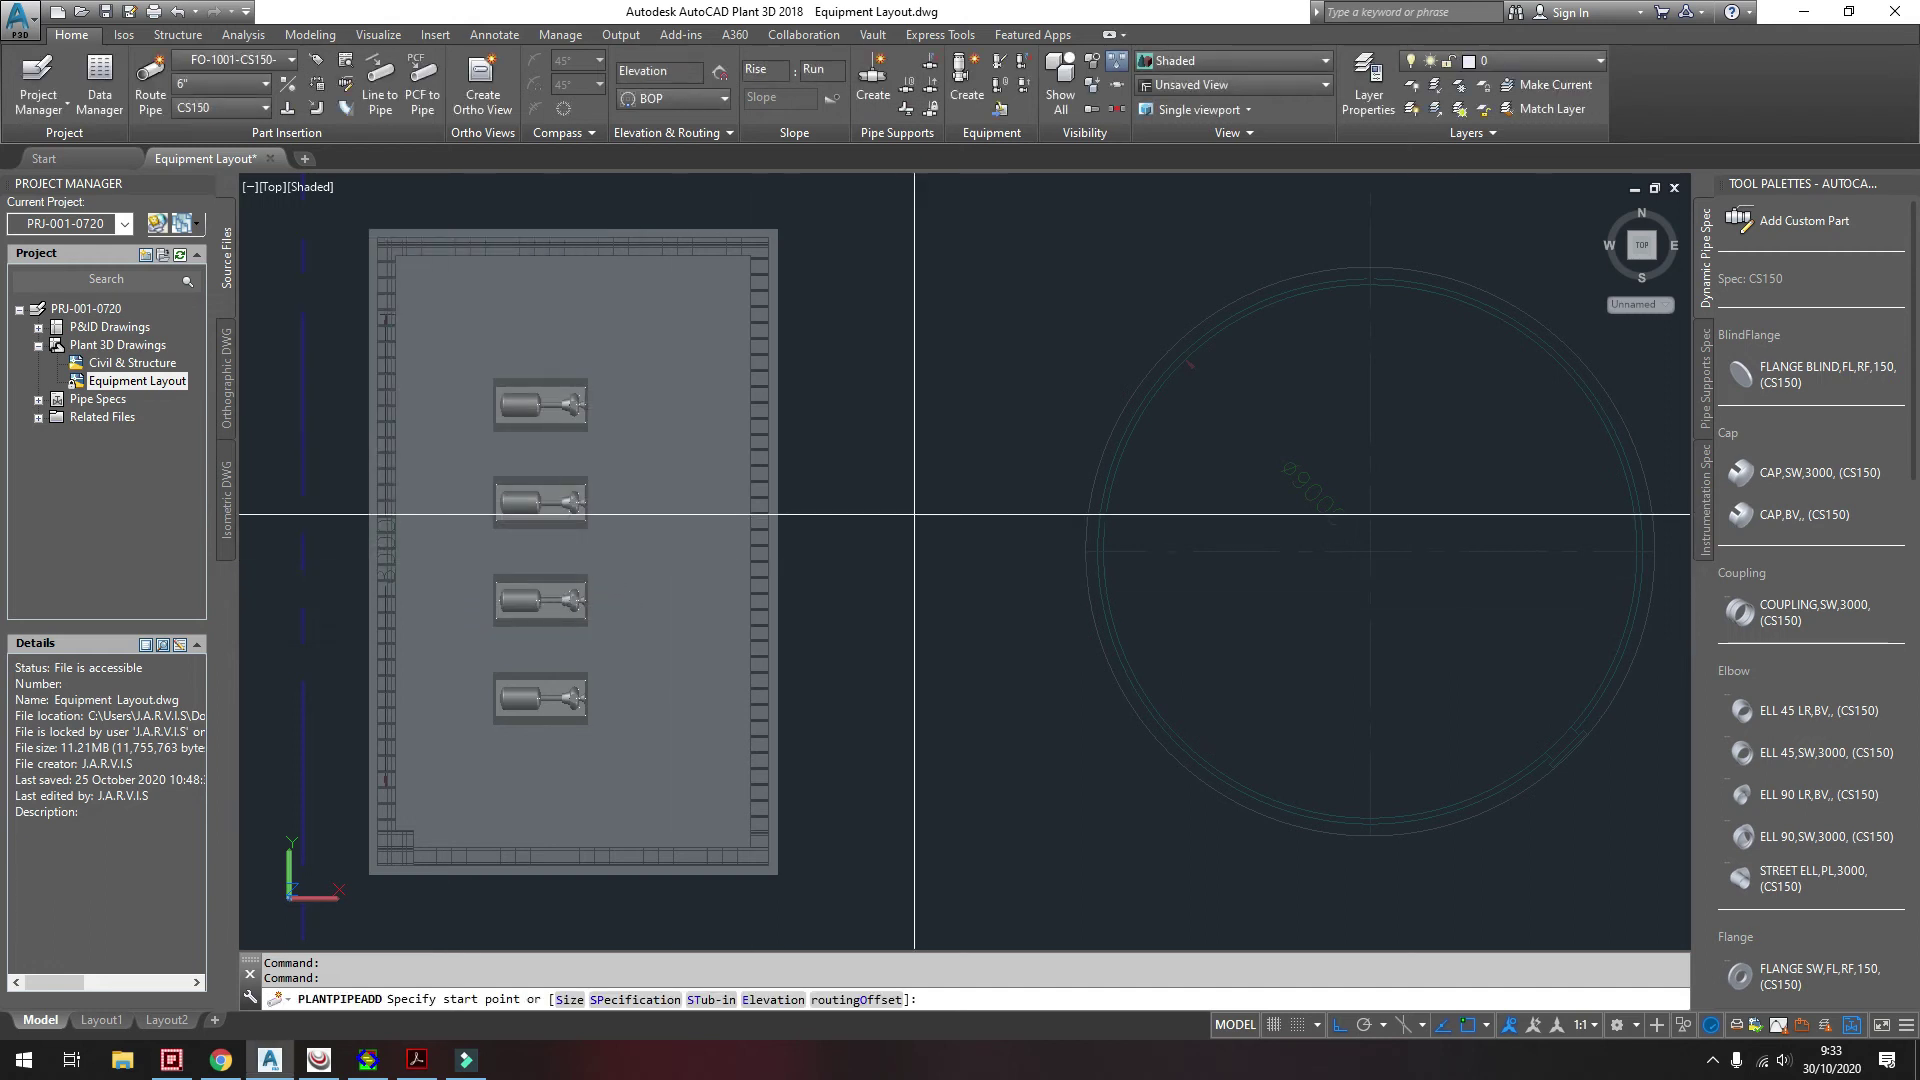
- Try the TOP and COP elevation references, then settle on BOP
click(692, 98)
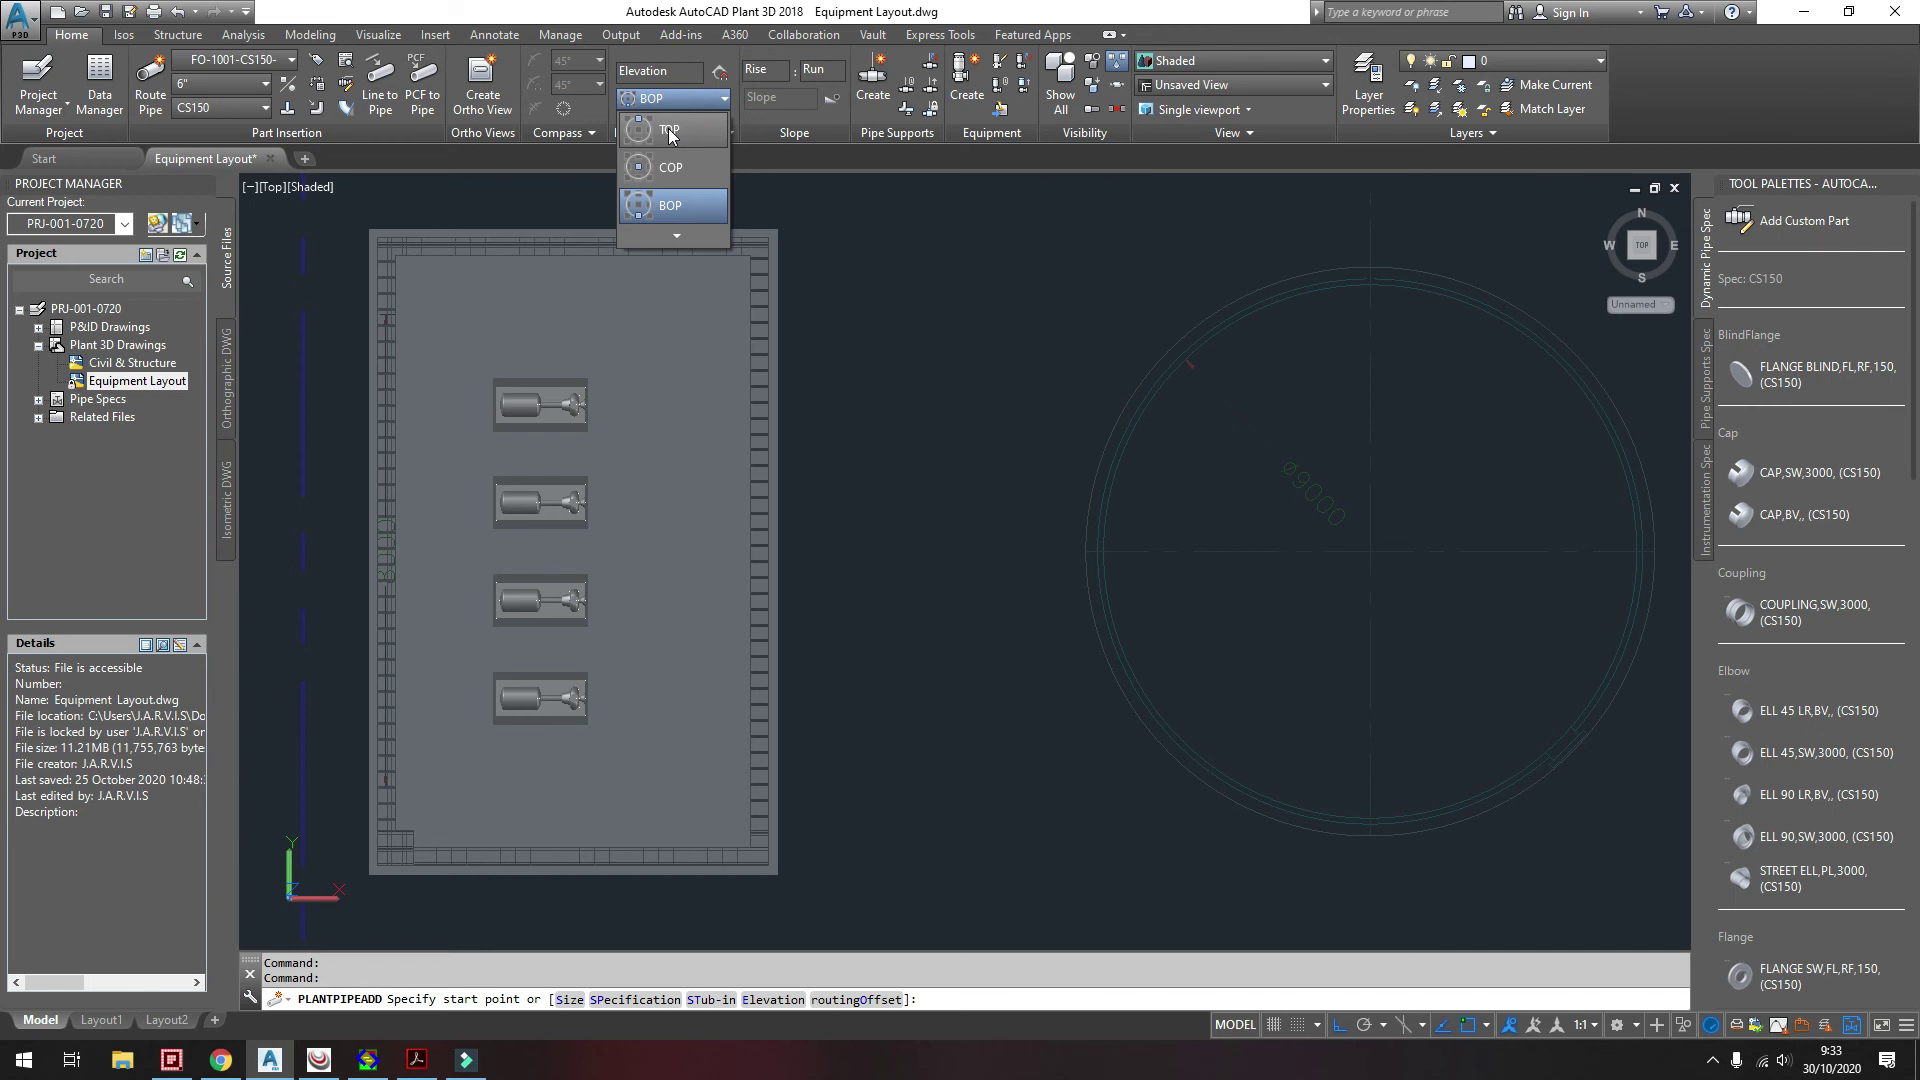
click(668, 131)
click(668, 99)
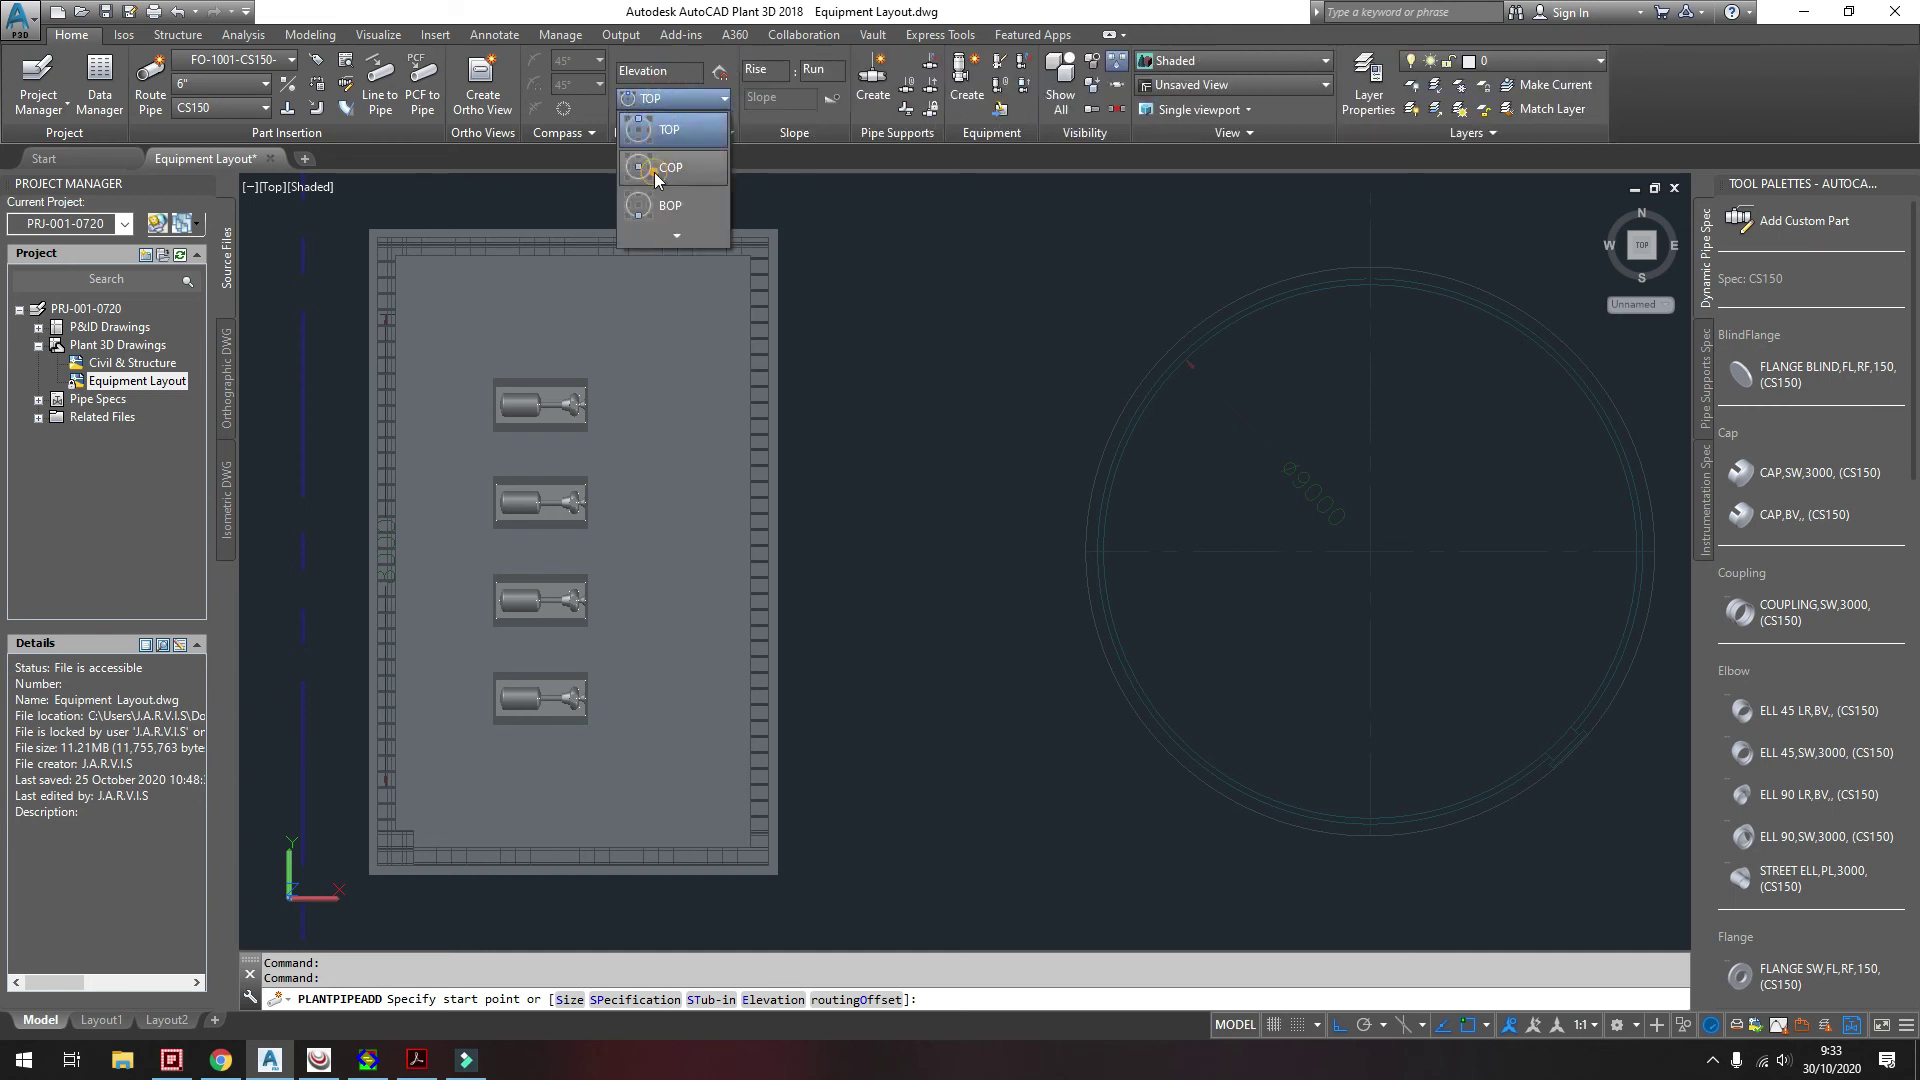
click(657, 178)
click(675, 100)
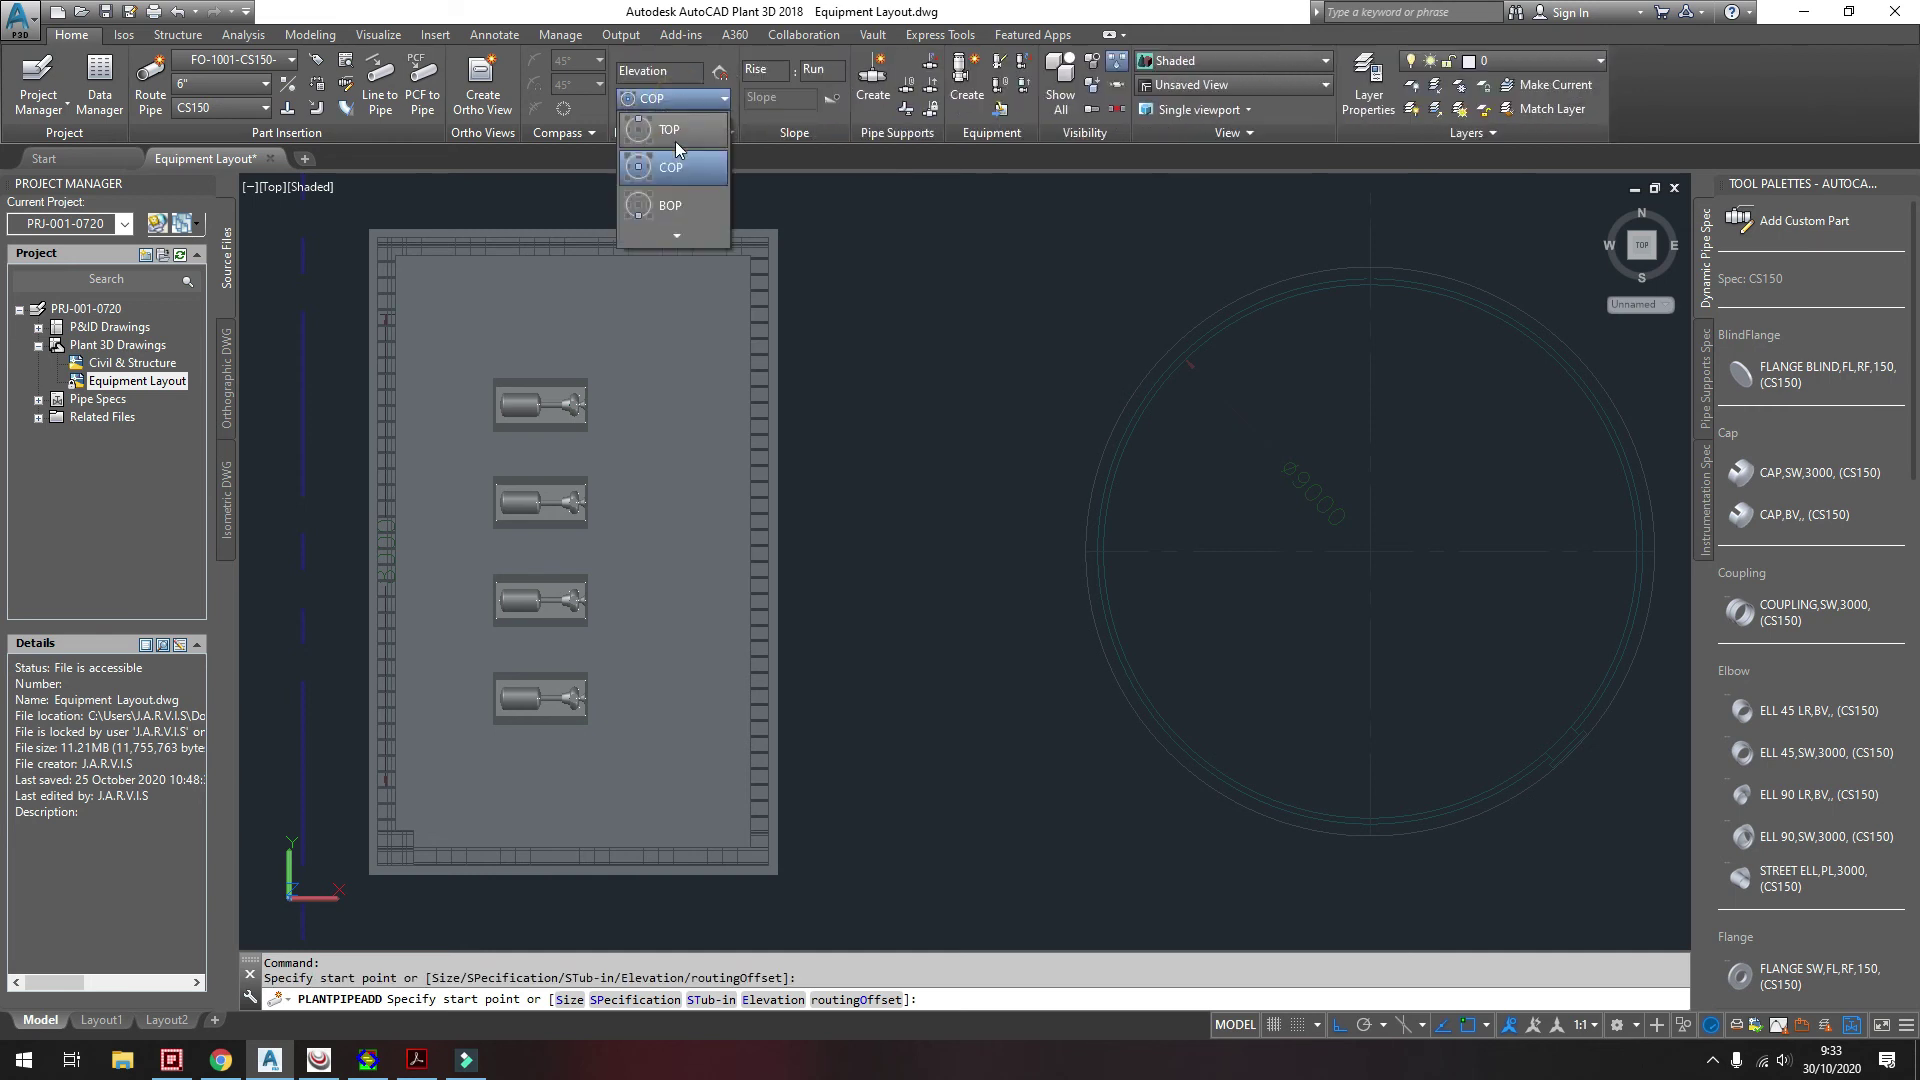
click(668, 206)
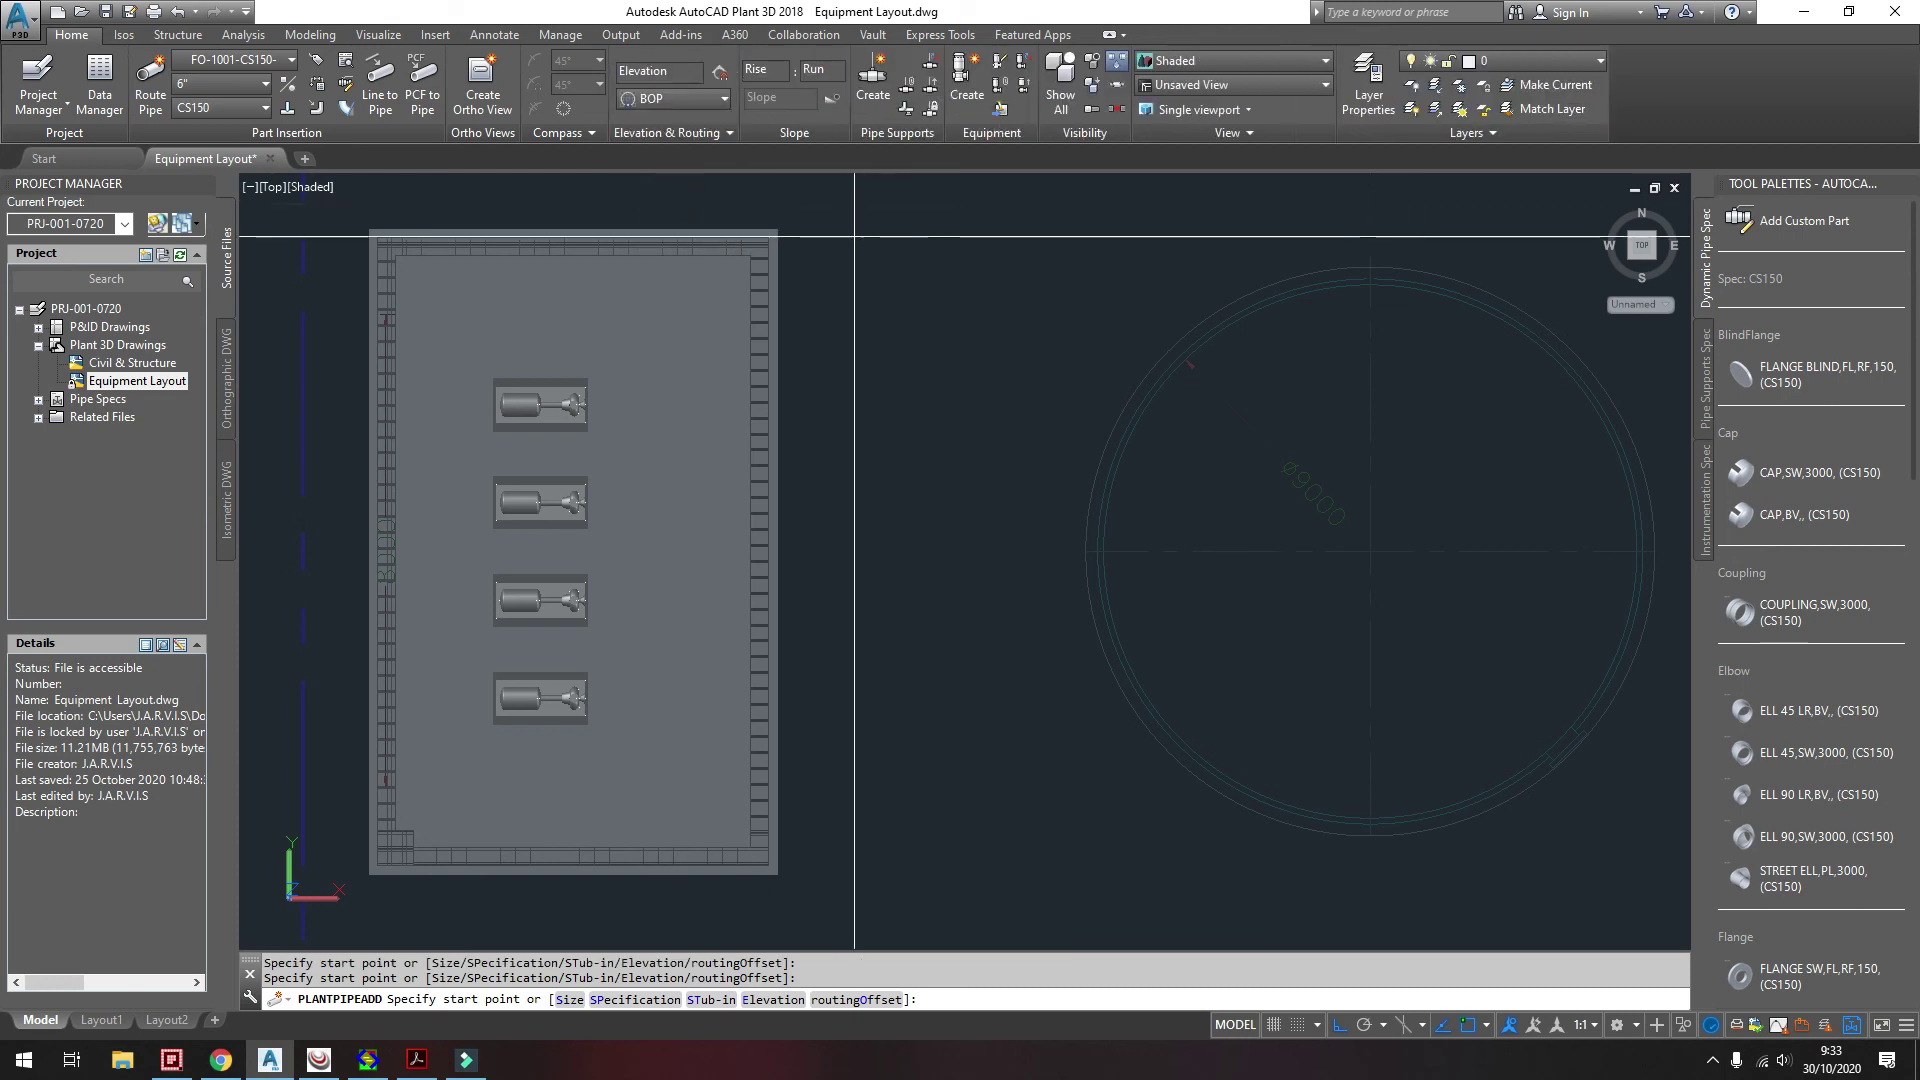
- Route the pipe from the equipment area to the circular tank
click(853, 371)
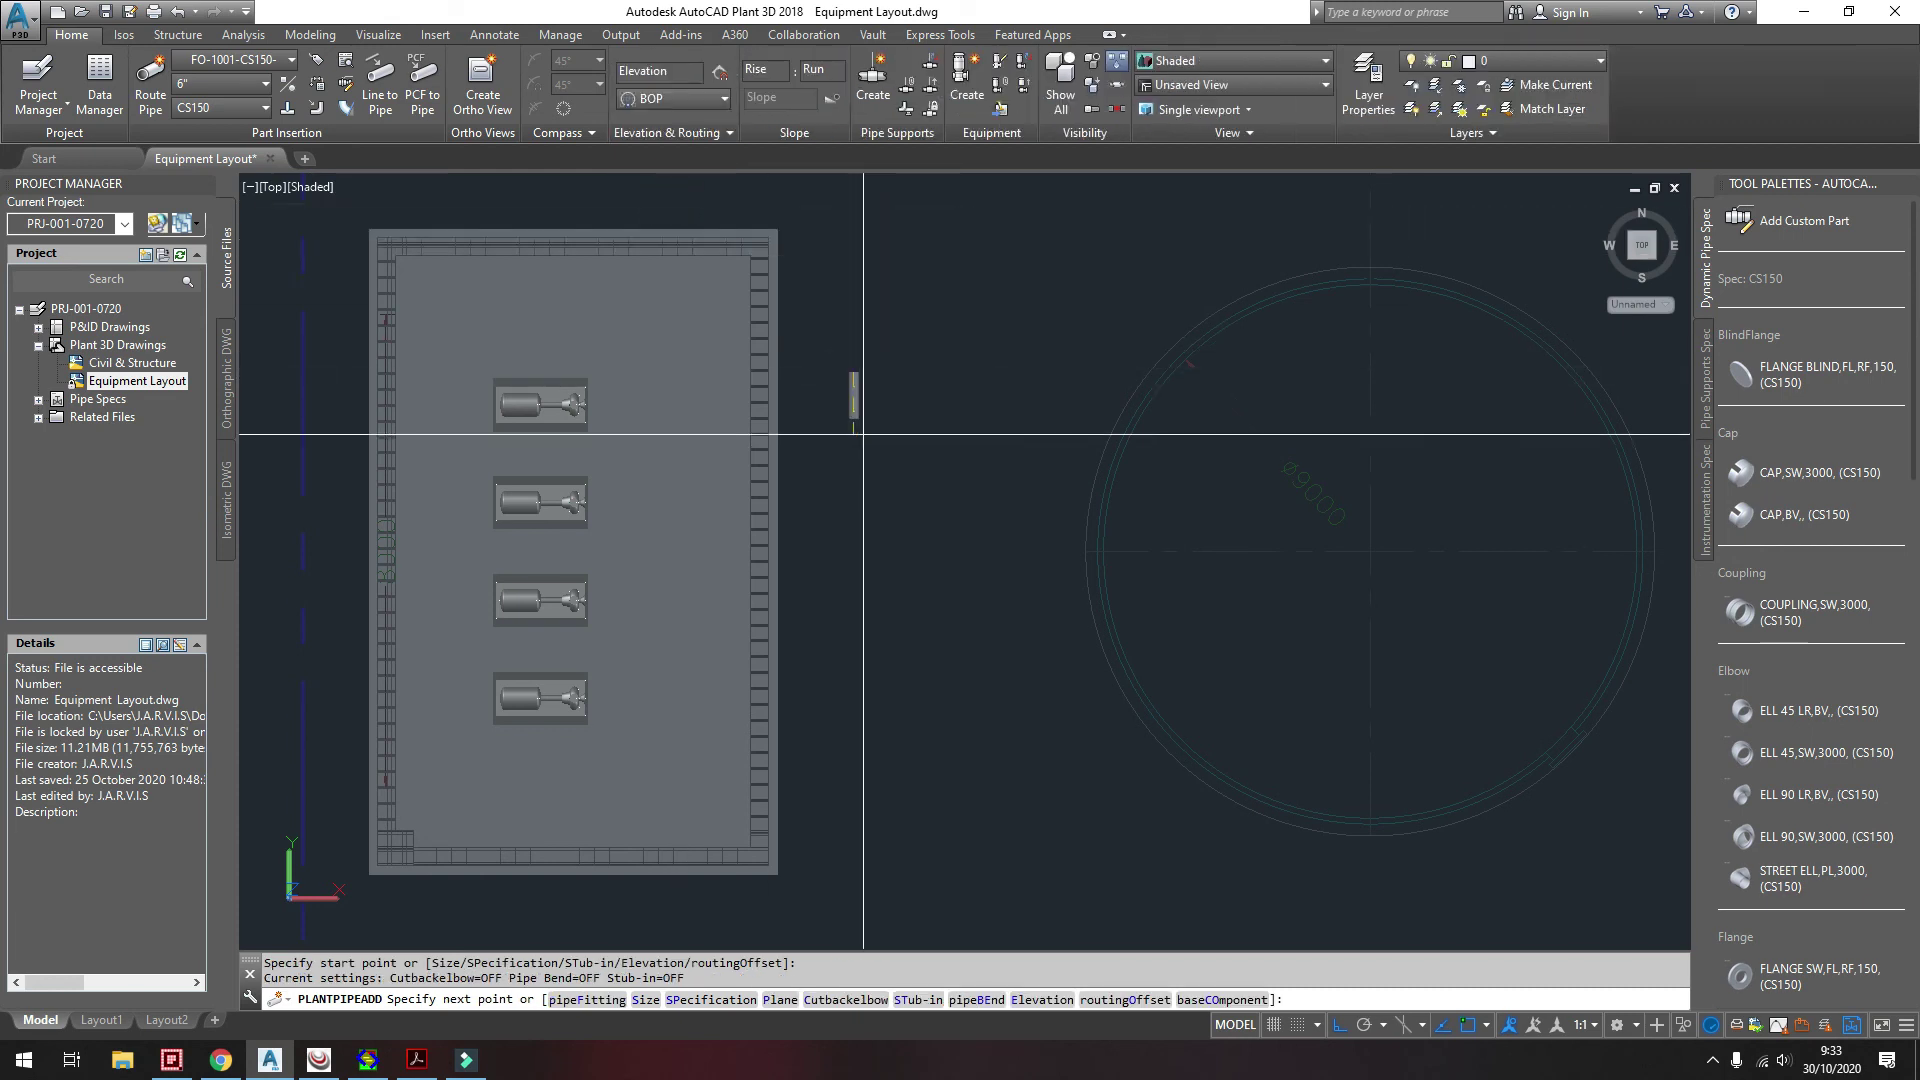
click(860, 784)
right_click(861, 784)
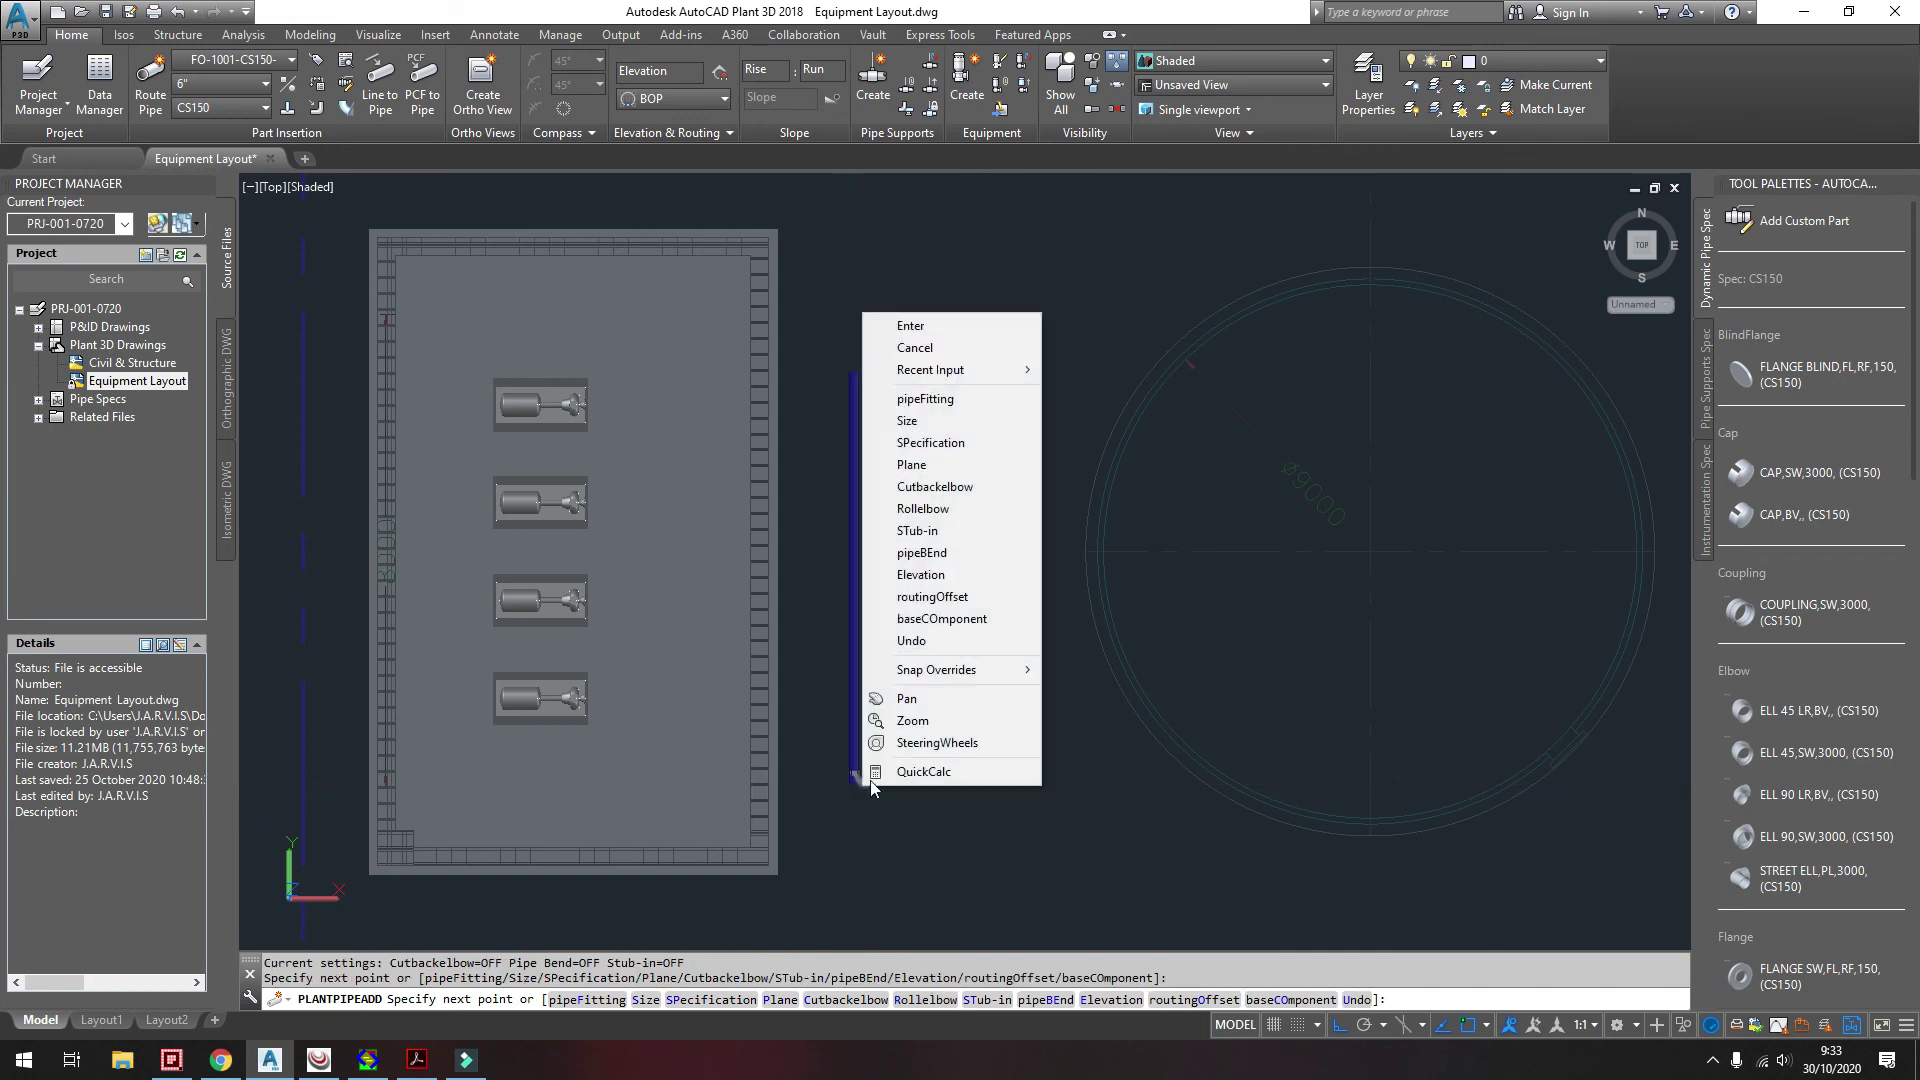
click(932, 324)
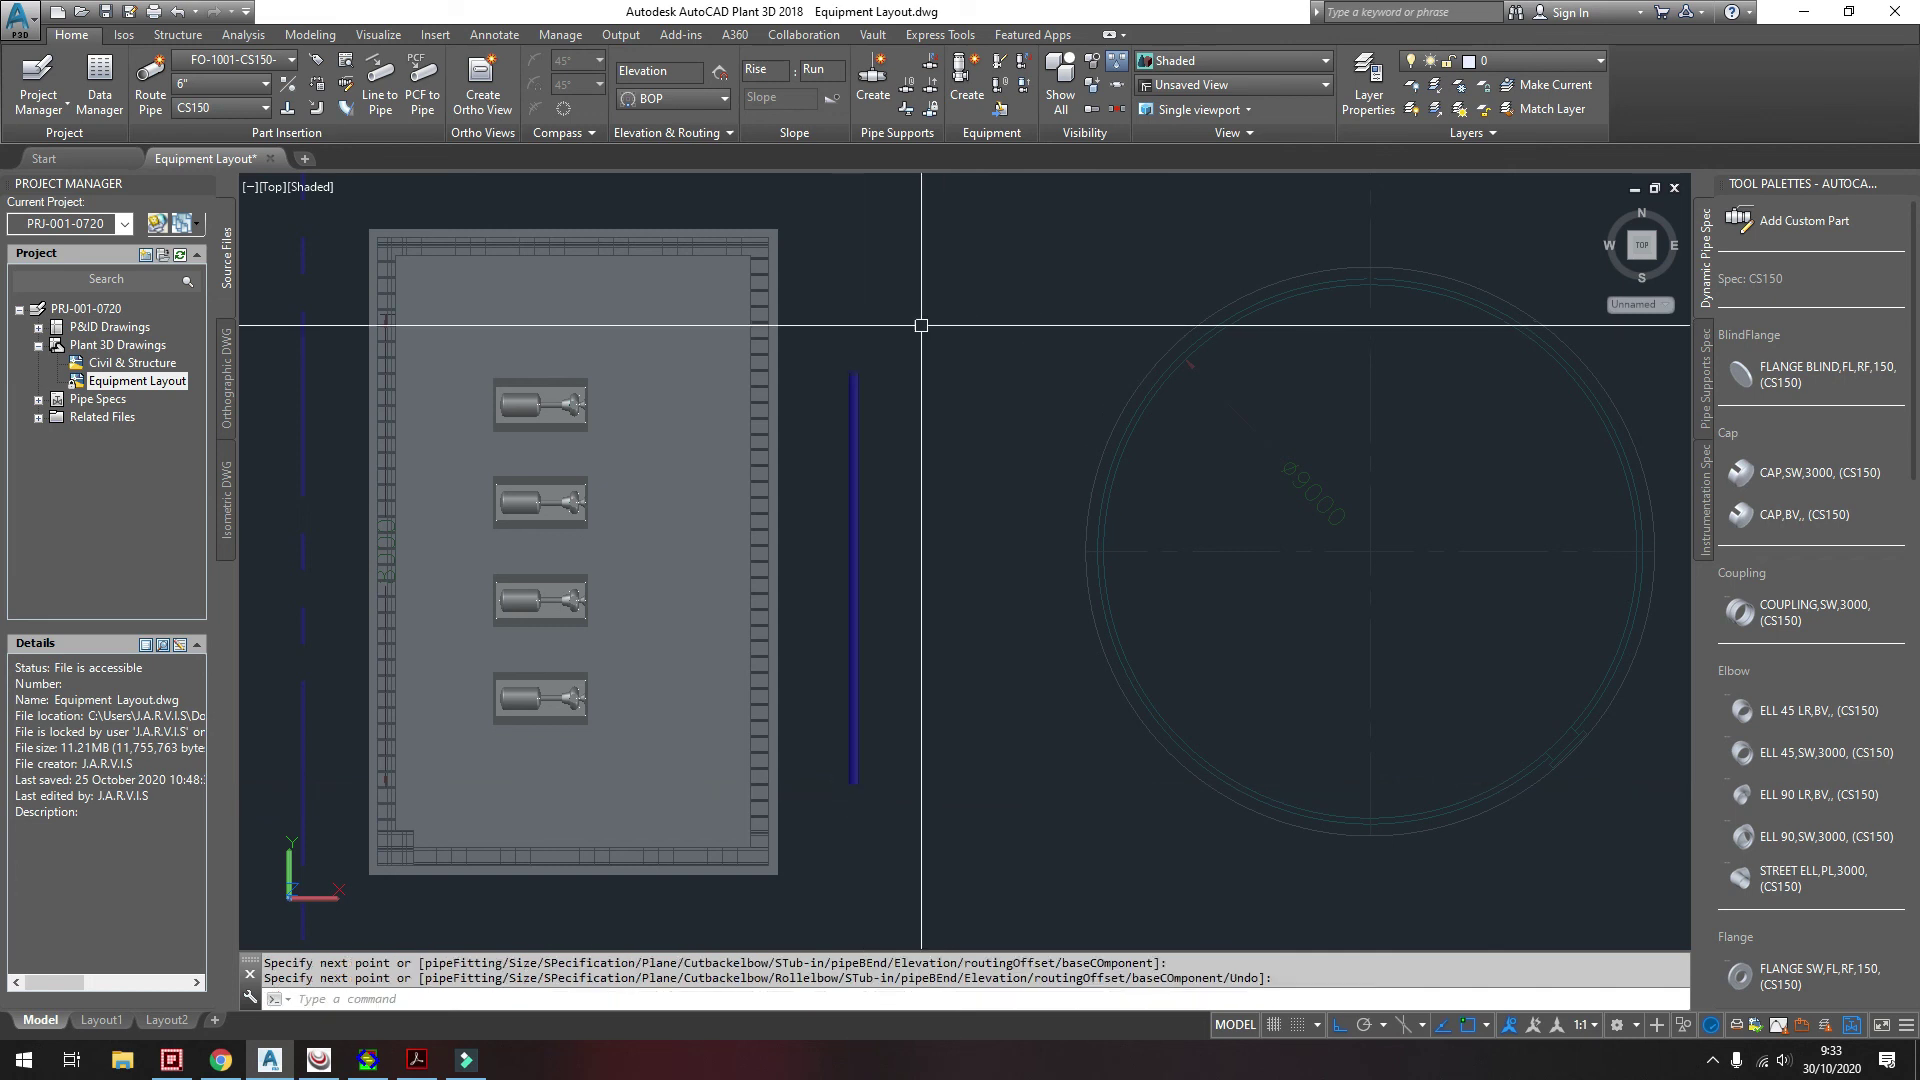
- Select the new FO-1001 pipe segment and show its Properties
click(855, 372)
right_click(856, 371)
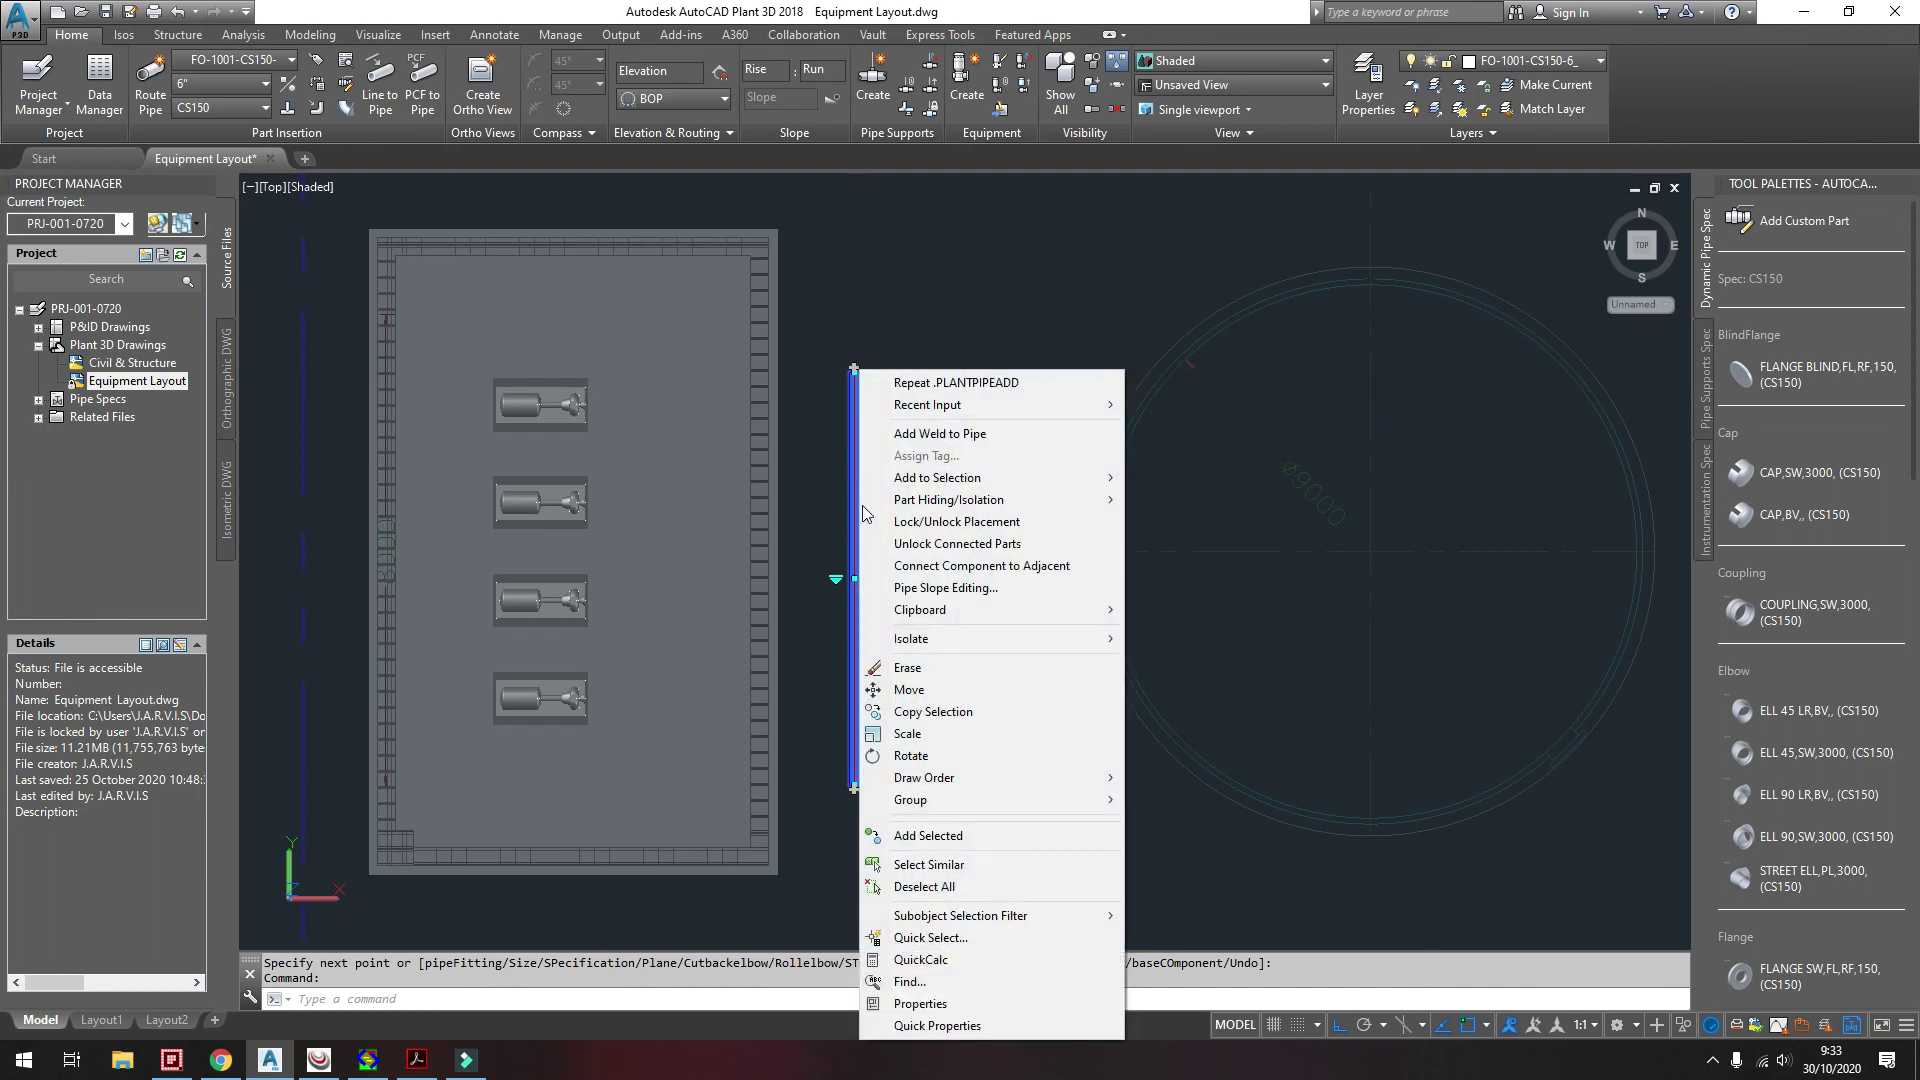
click(920, 1003)
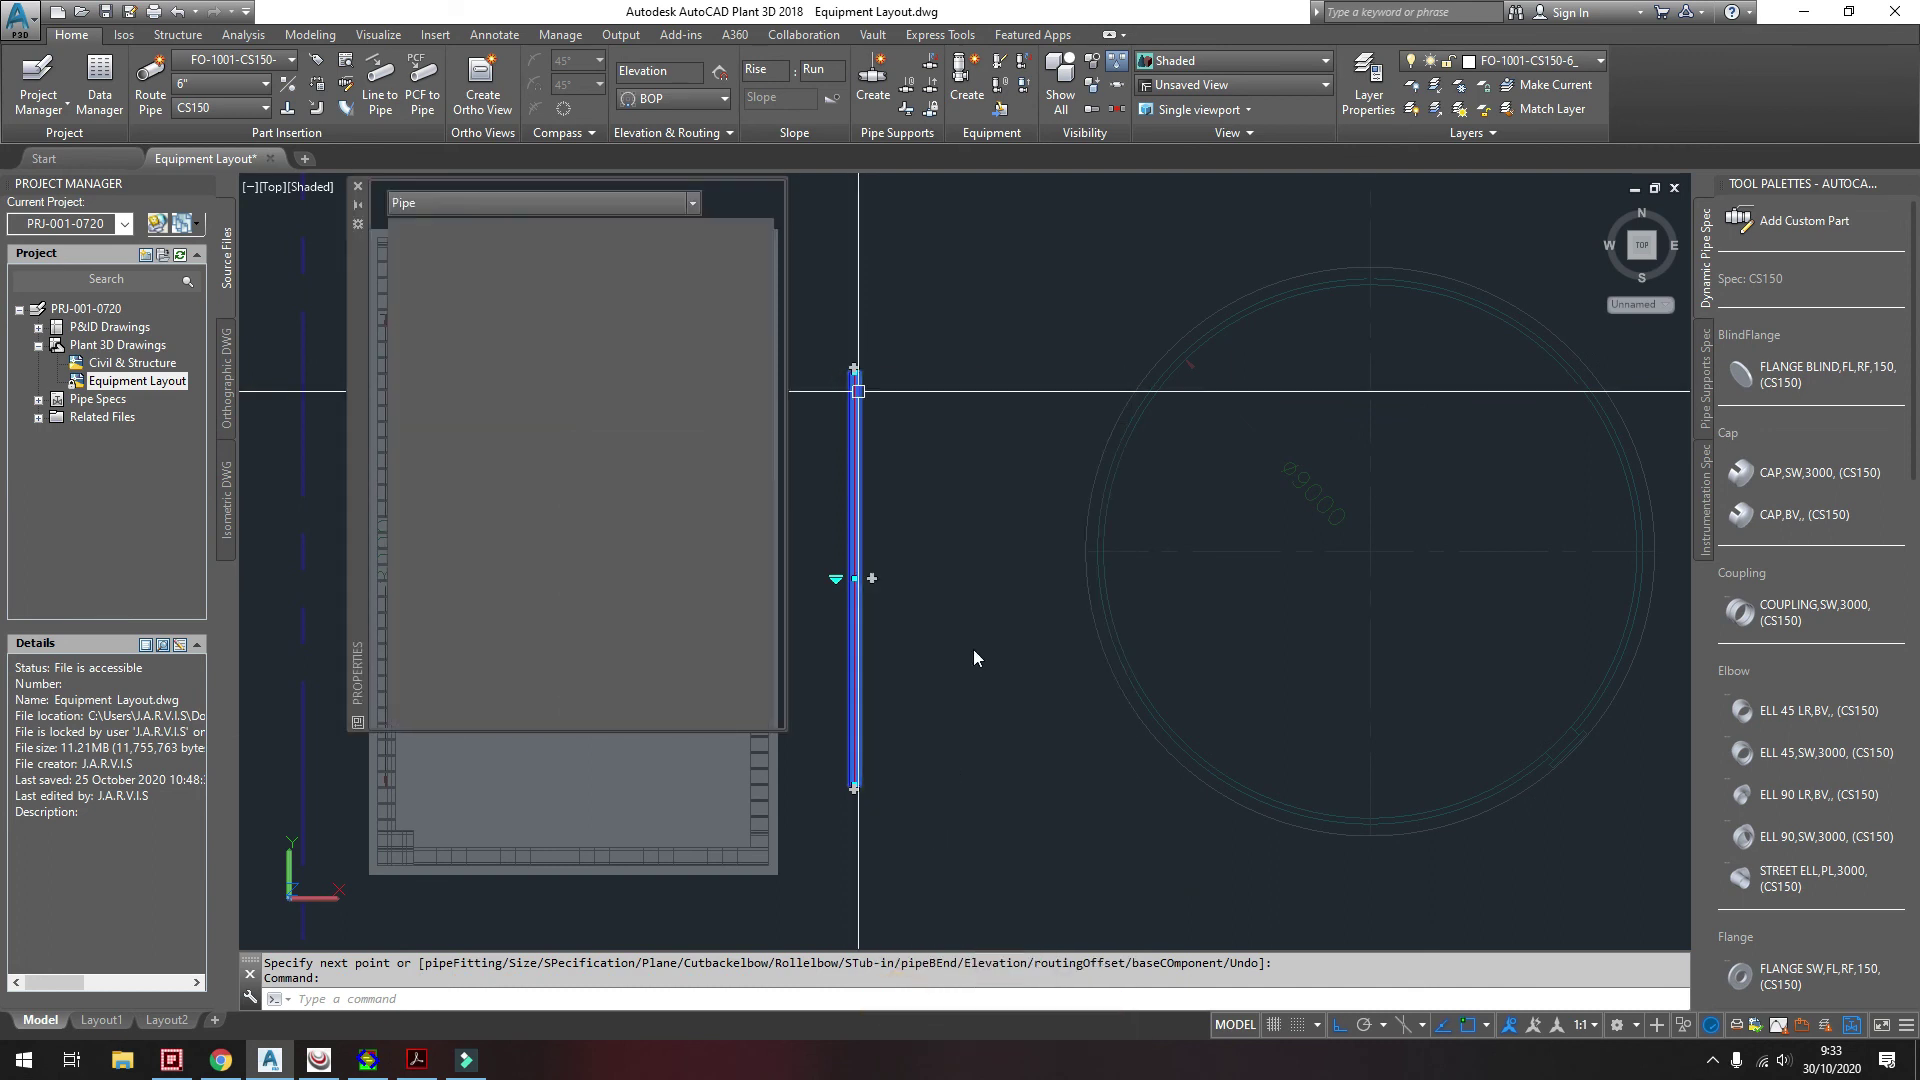